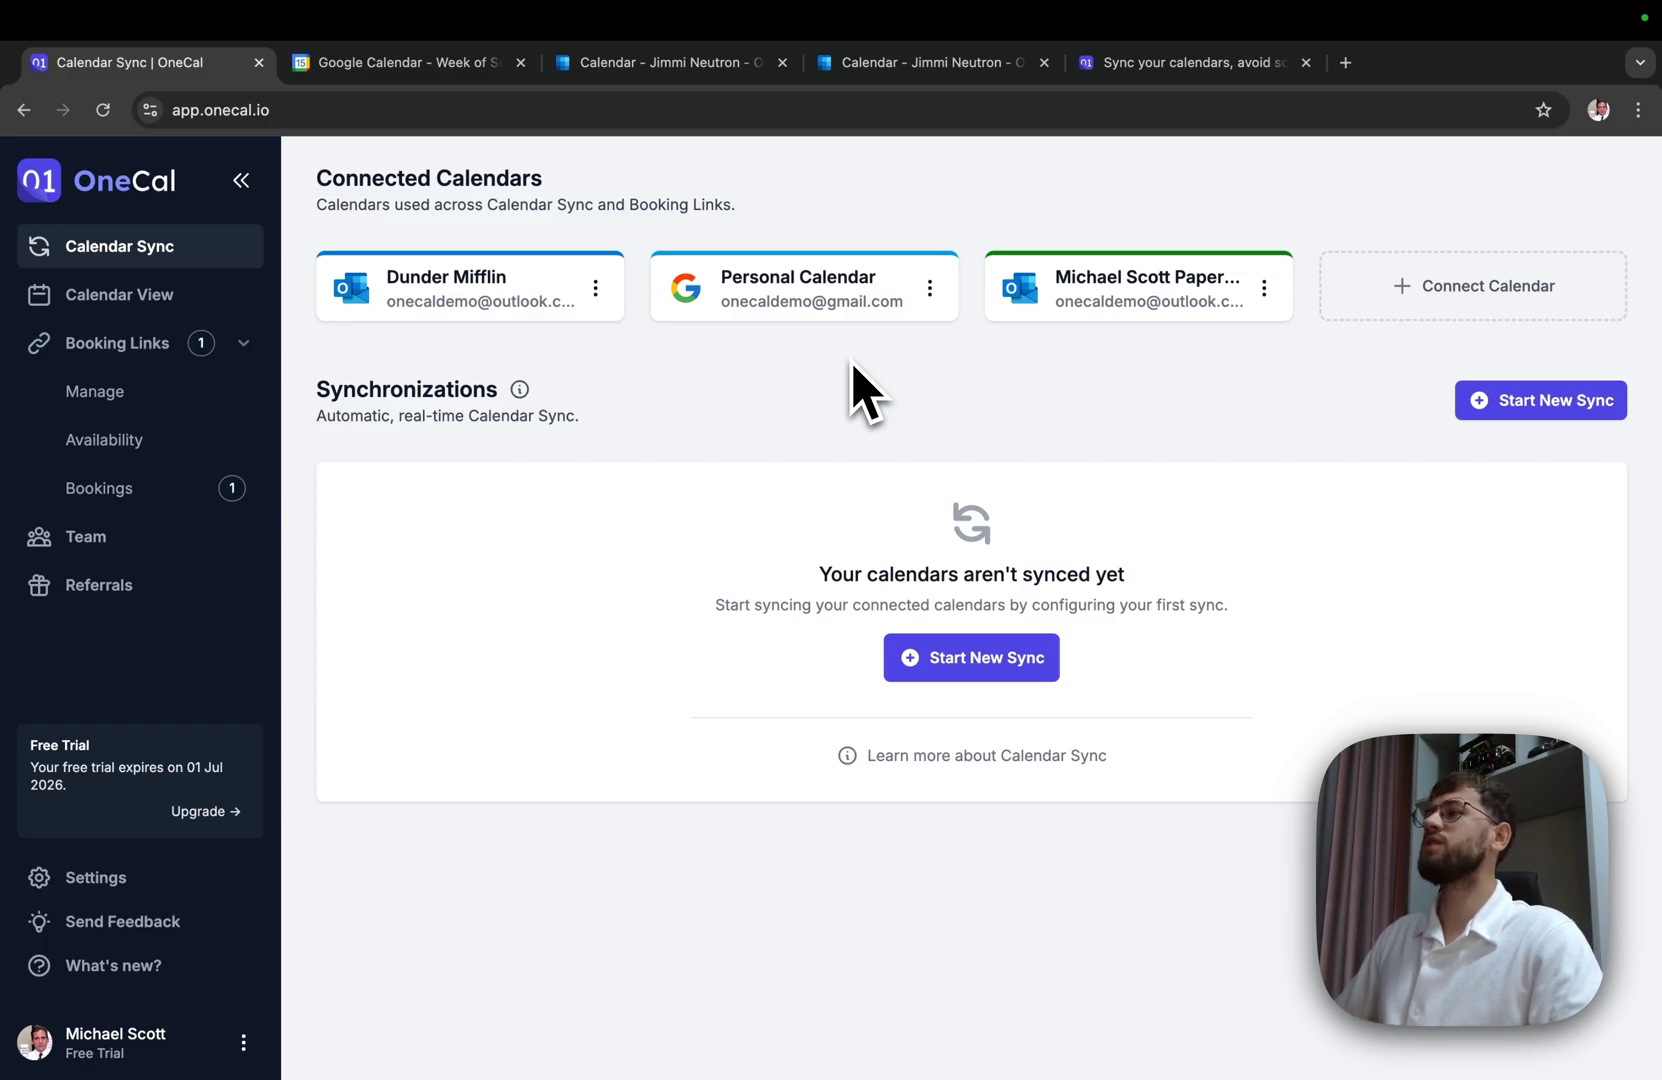
# - Browse the onecal.io marketing page, then return to the OneCal app
pyautogui.click(1176, 68)
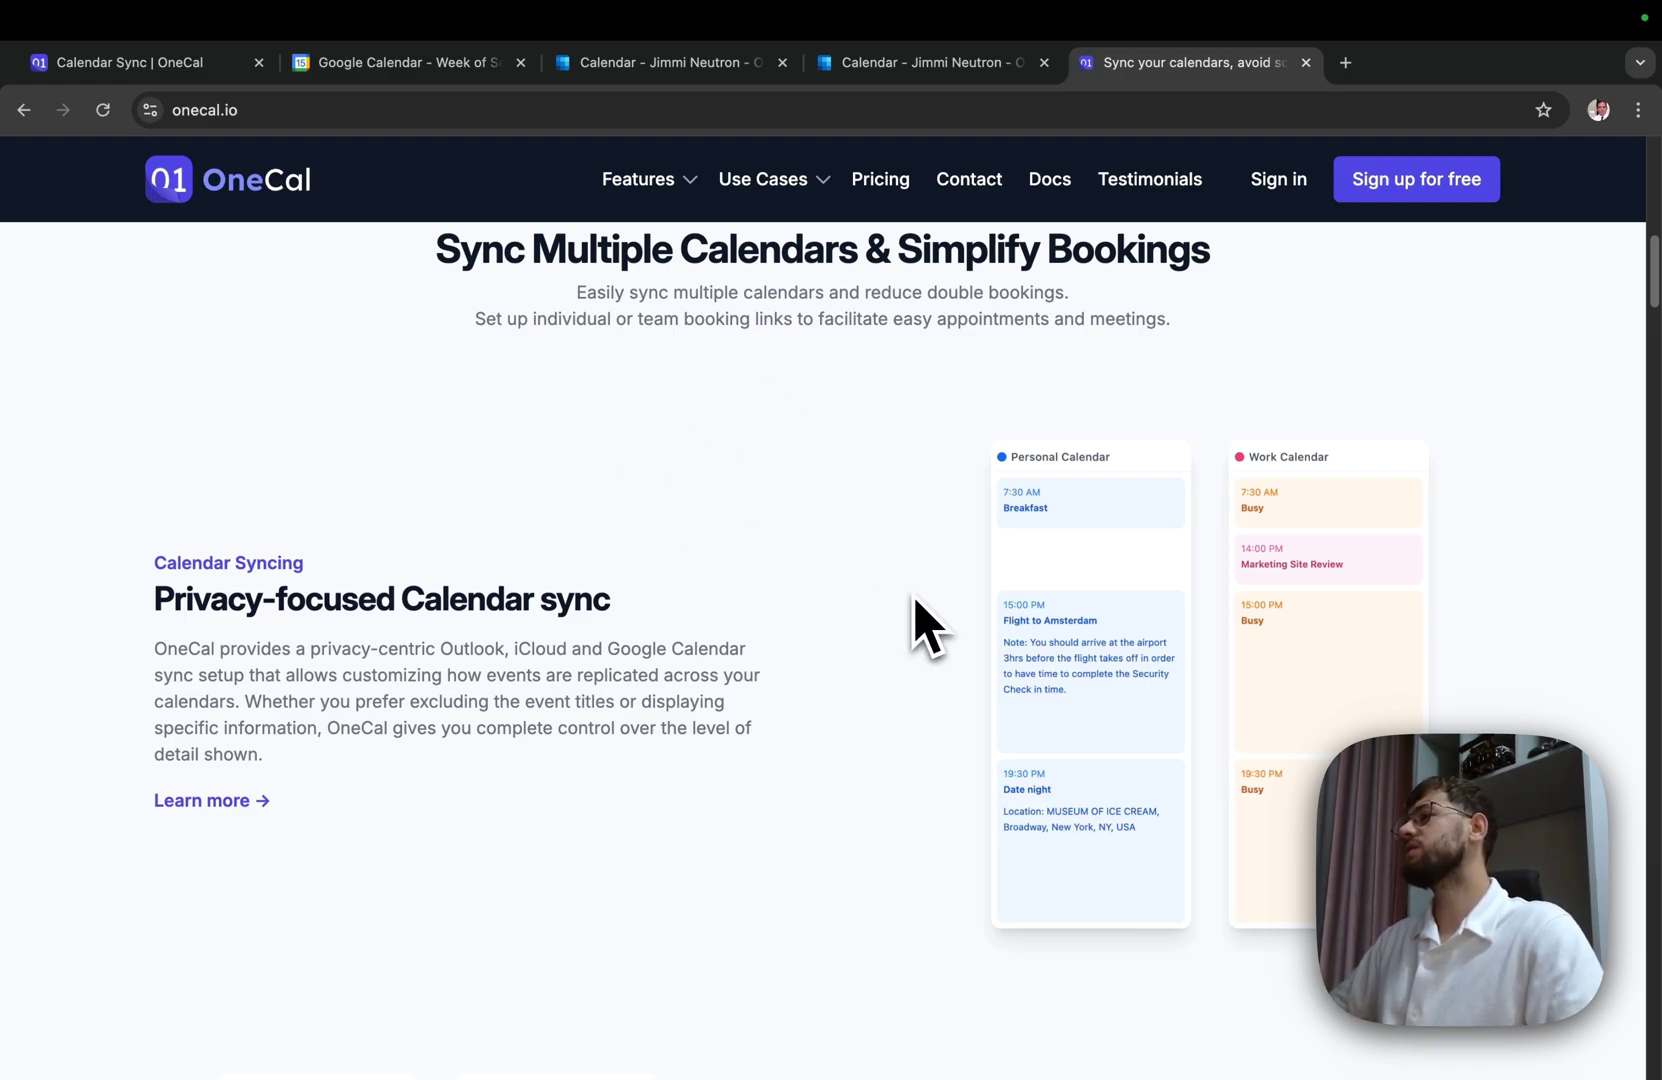
pyautogui.scroll(-1, 915, 600)
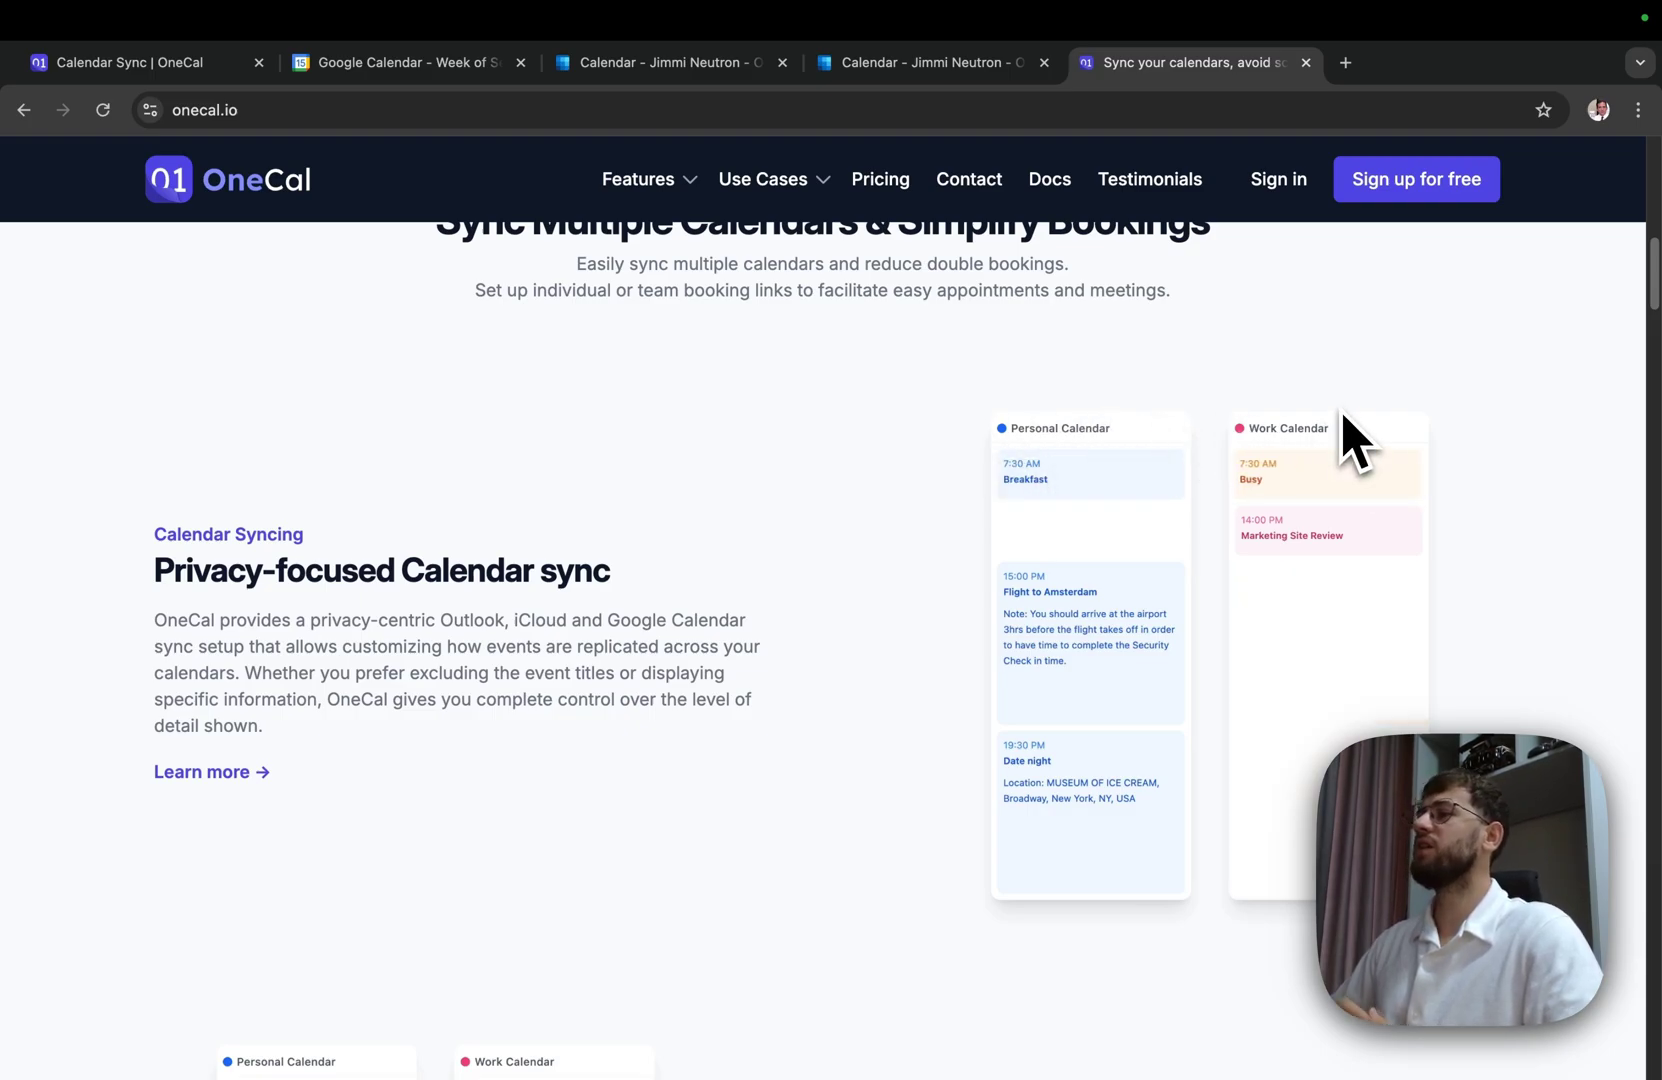
pyautogui.scroll(-9, 1195, 495)
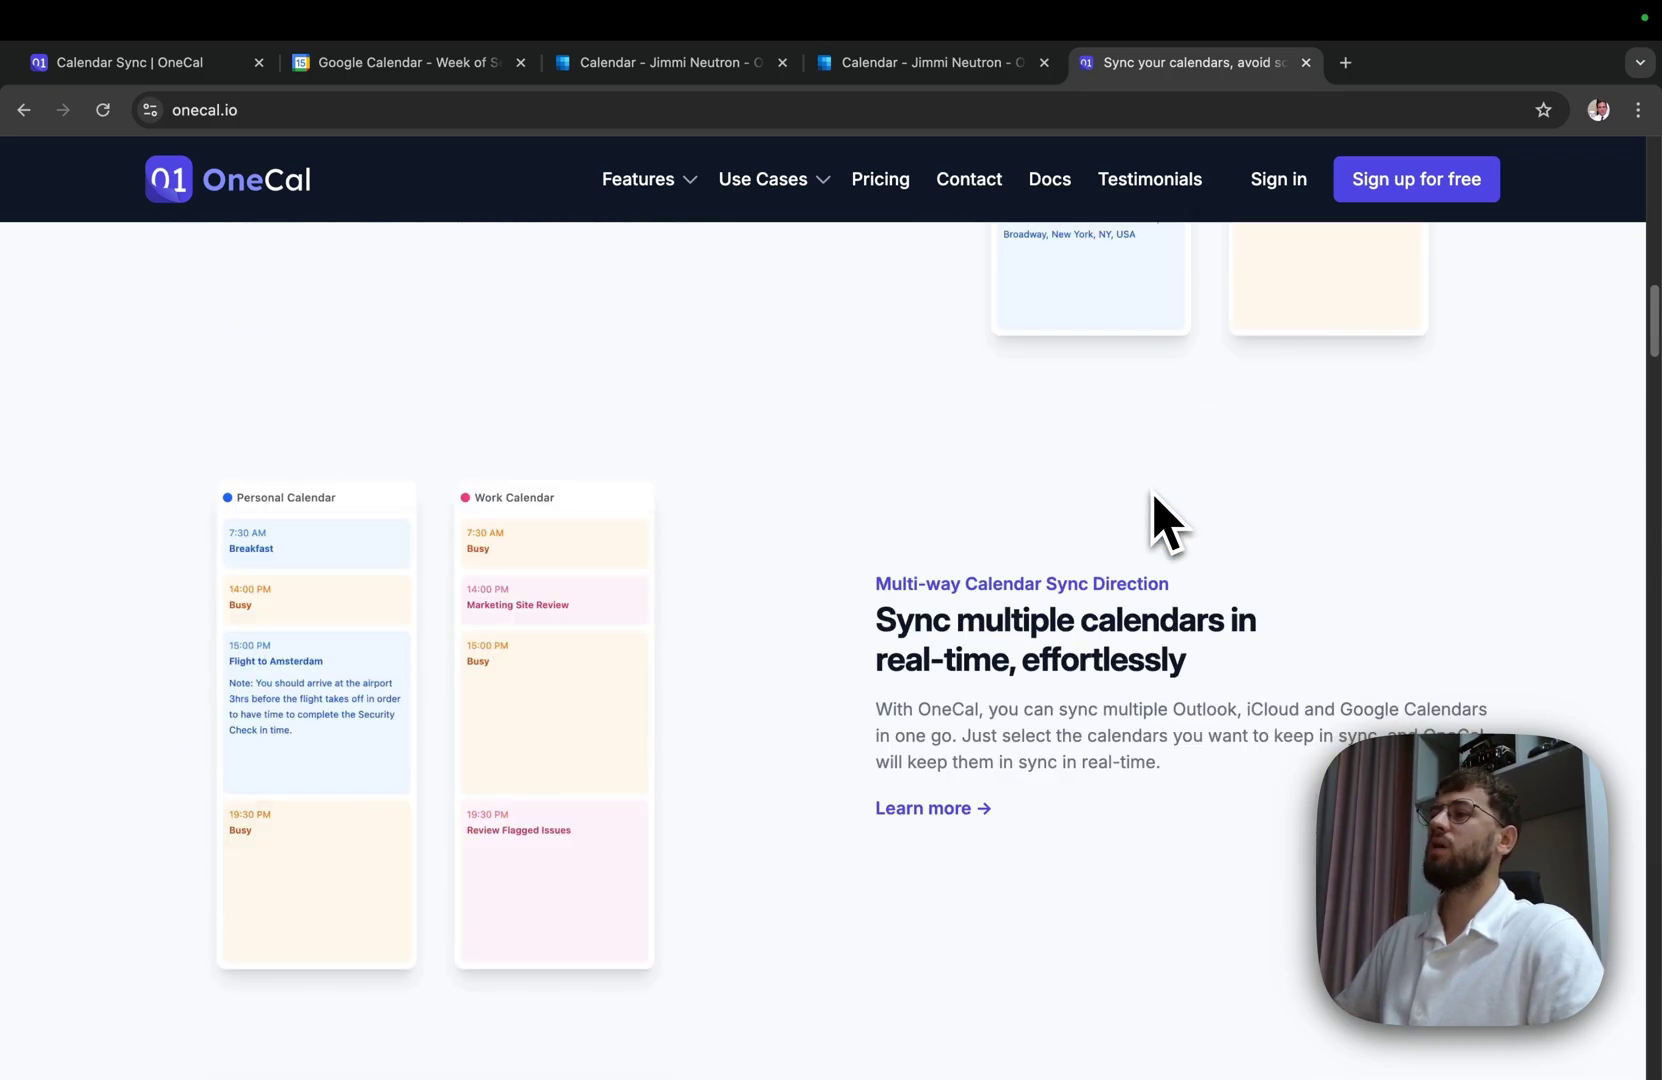
pyautogui.scroll(2, 1157, 519)
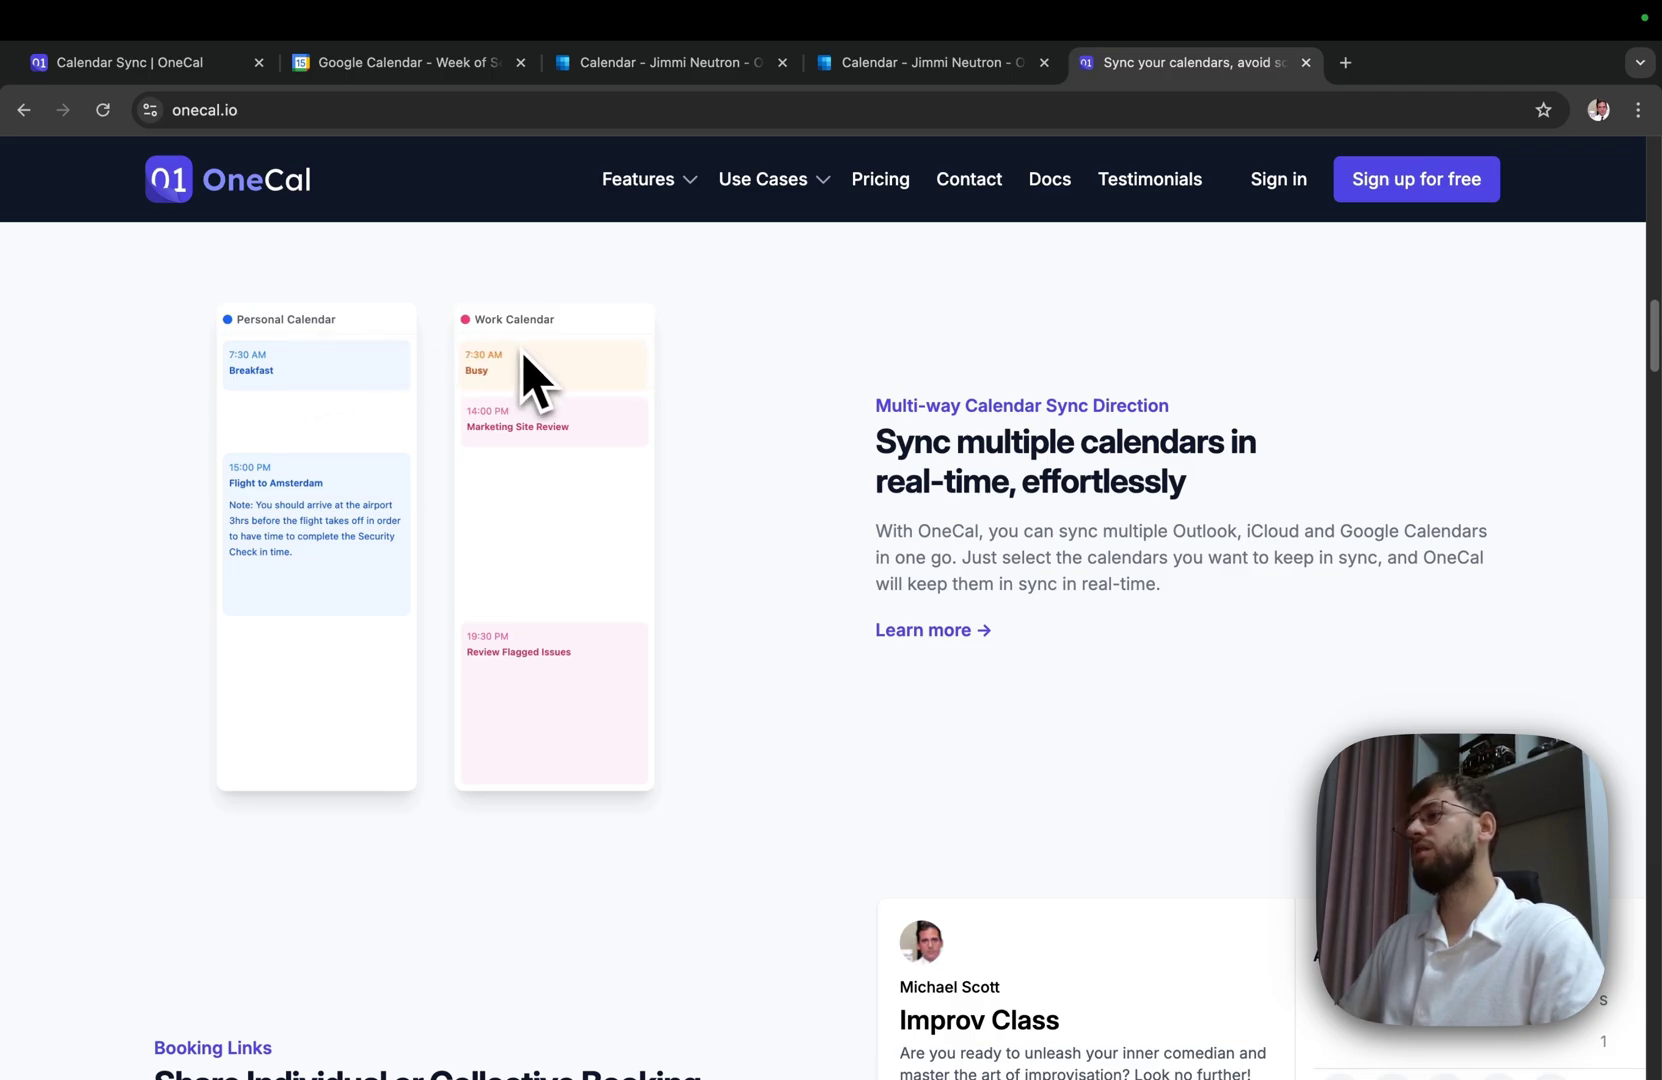
pyautogui.click(272, 66)
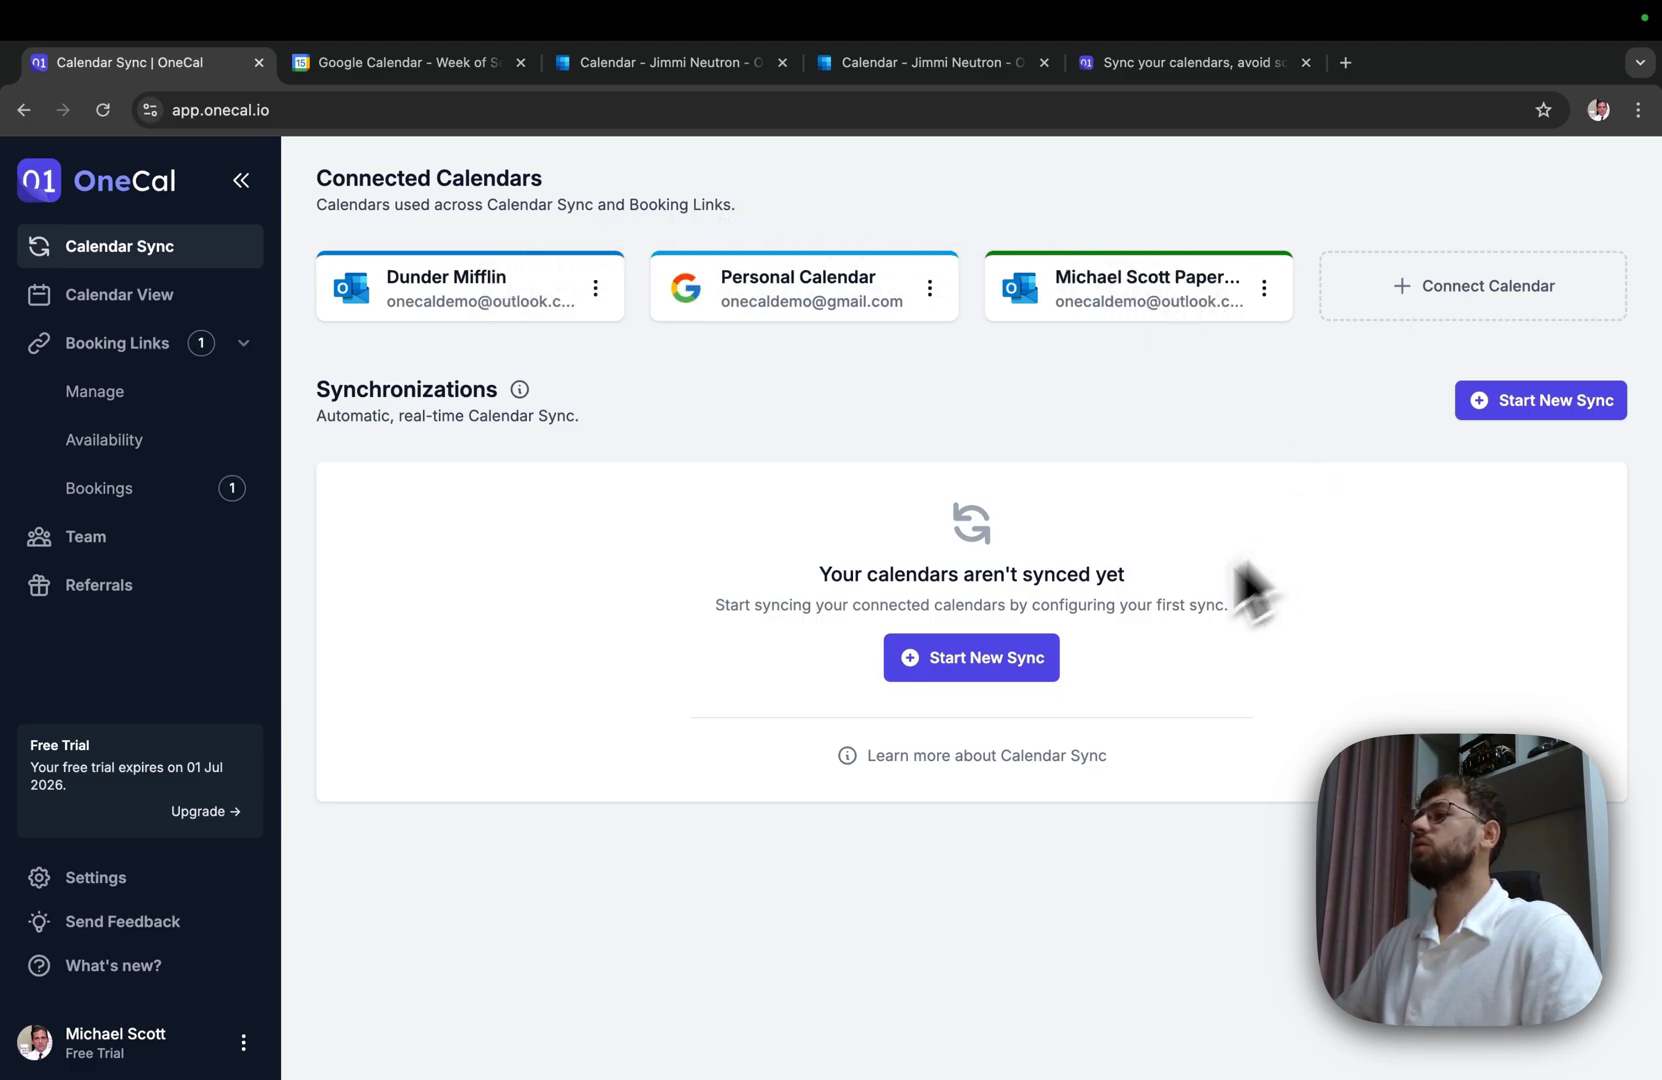
# - Create a multi-way sync named Clients linking Dunder Mifflin and the second Outlook calendar
pyautogui.click(1010, 657)
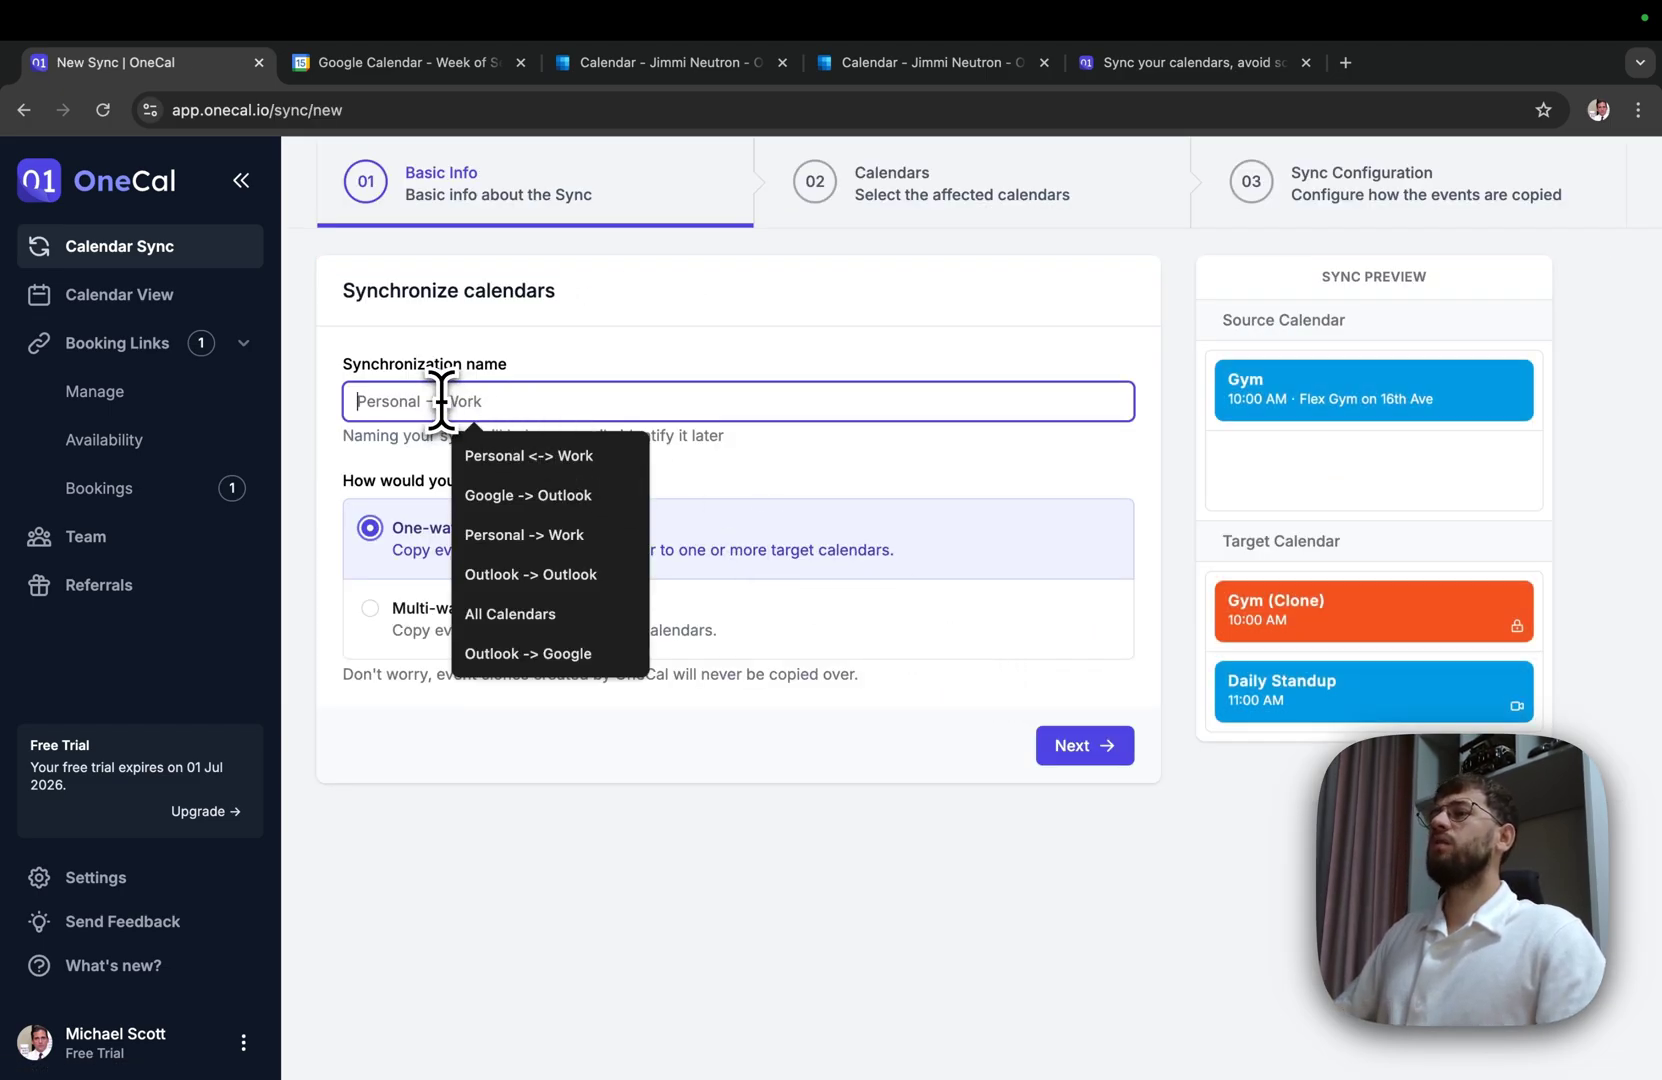
pyautogui.write('Clients')
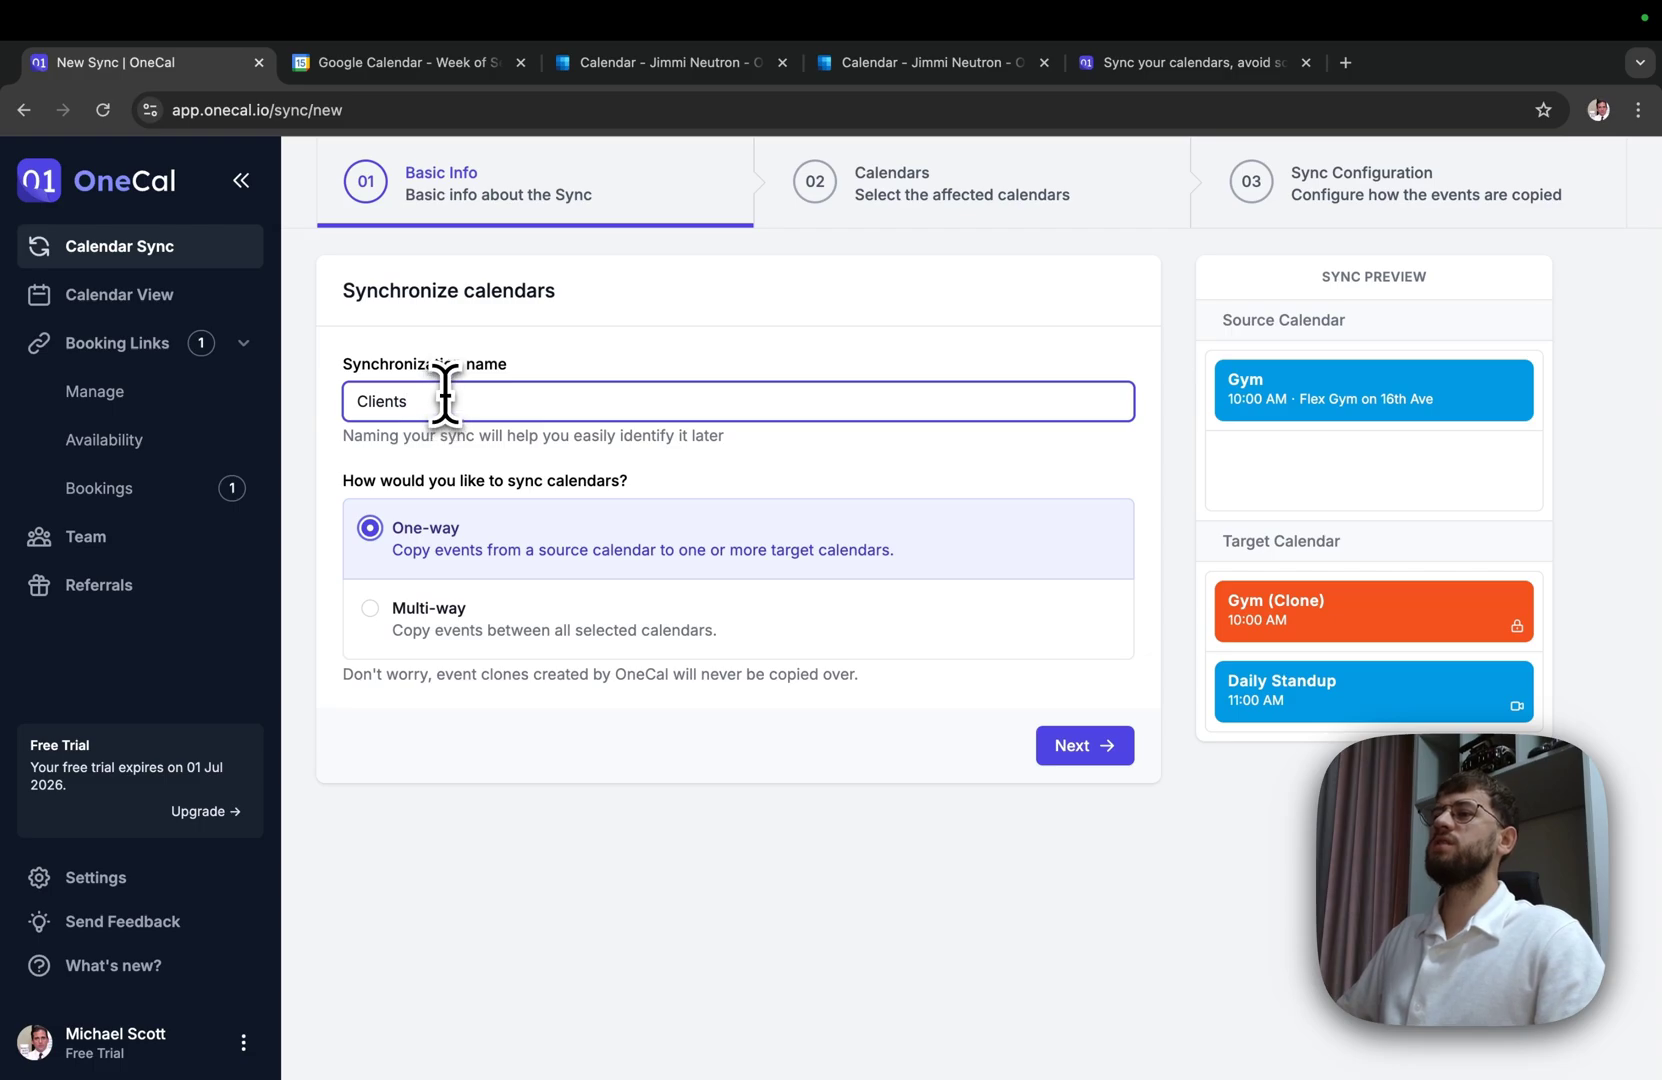
pyautogui.click(480, 625)
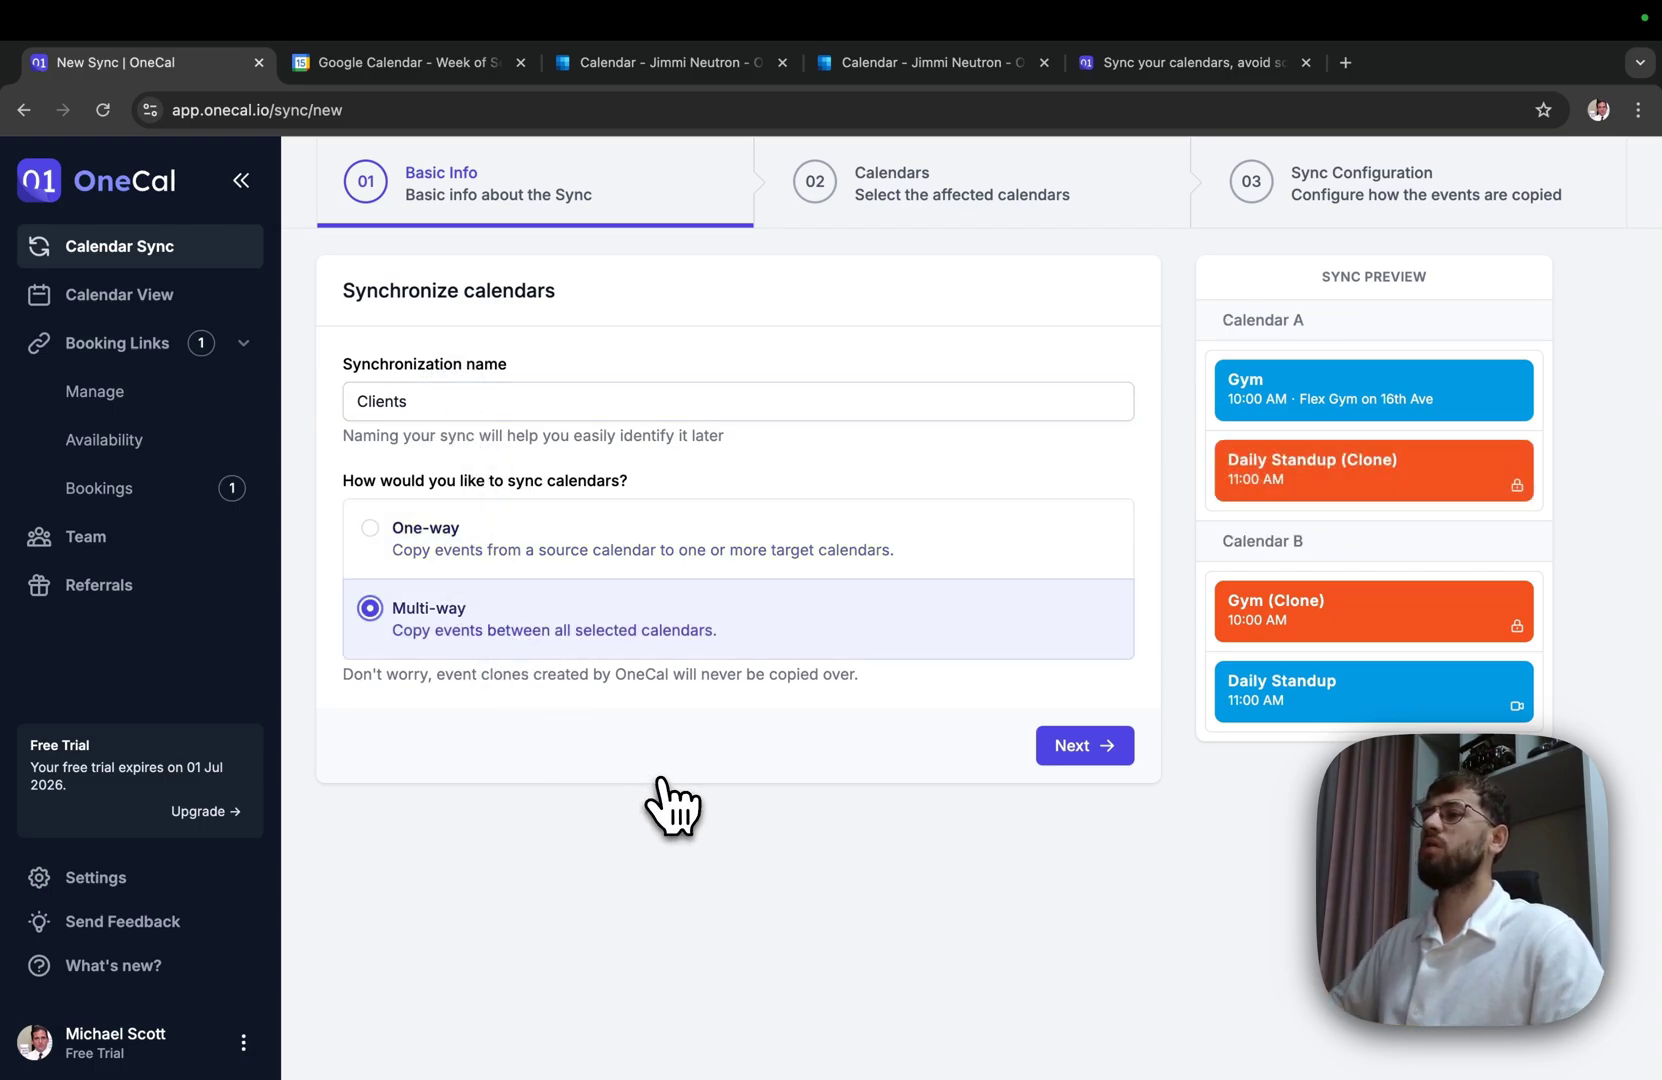
pyautogui.click(1085, 745)
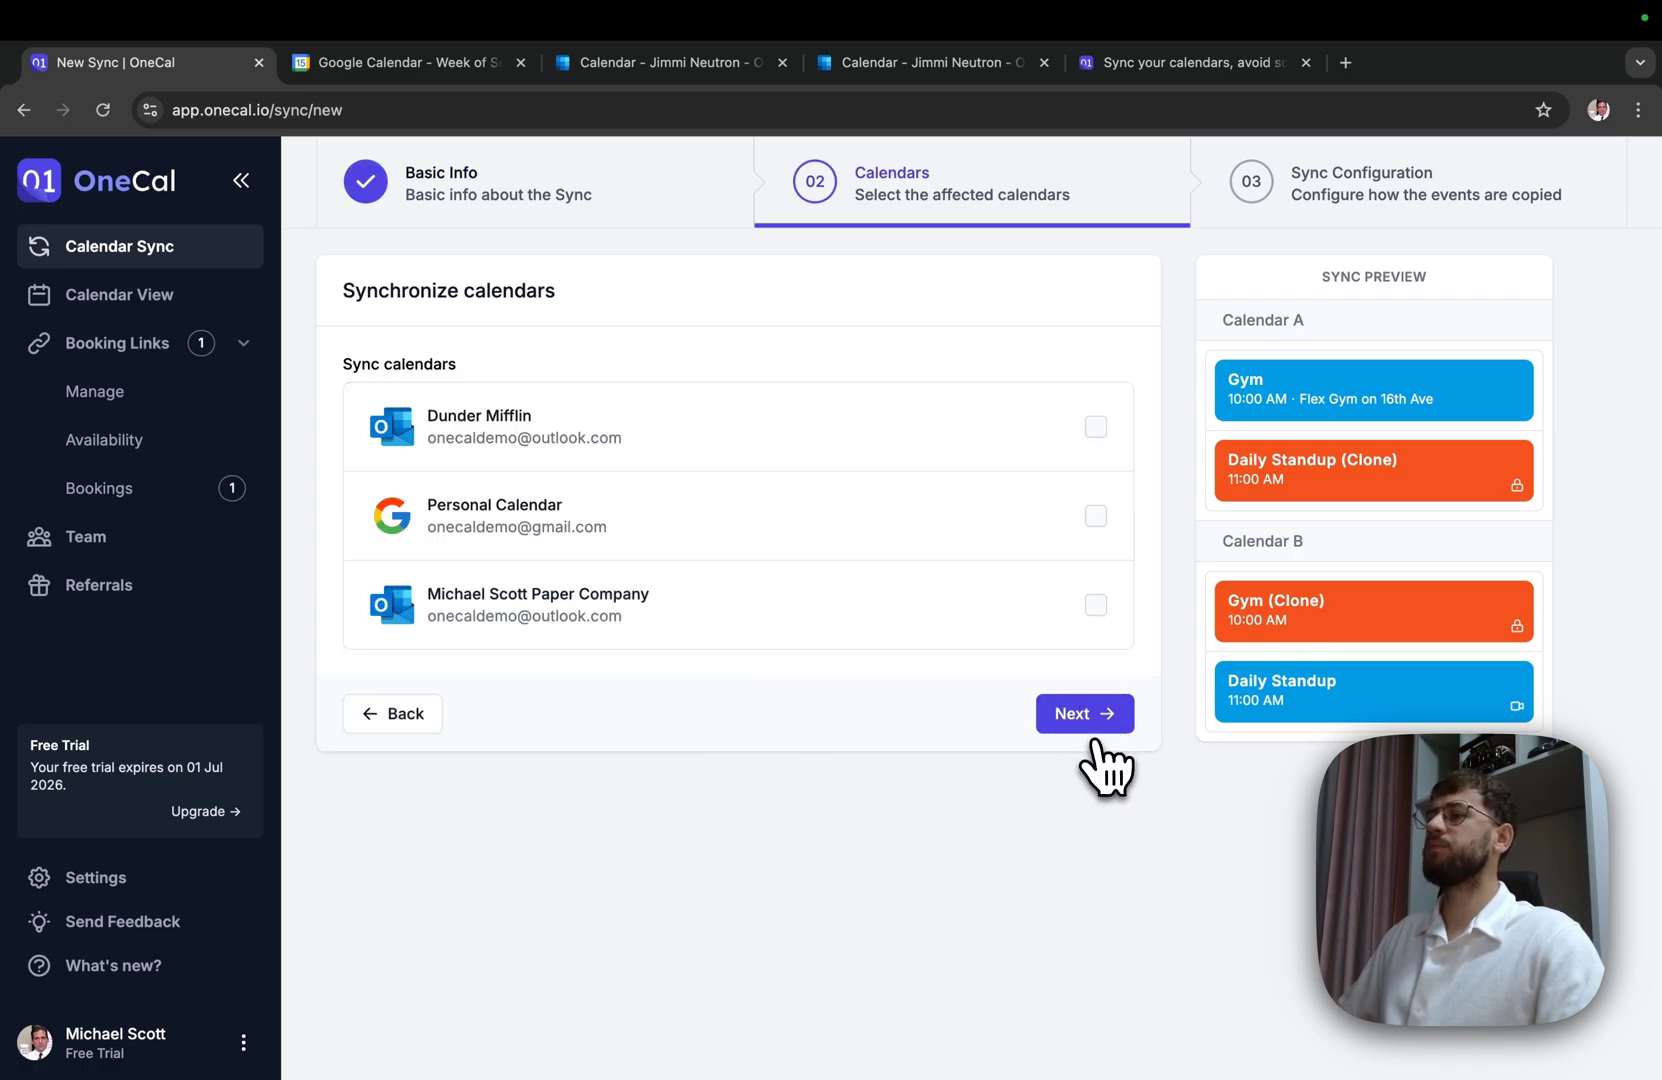
pyautogui.click(470, 432)
pyautogui.click(560, 622)
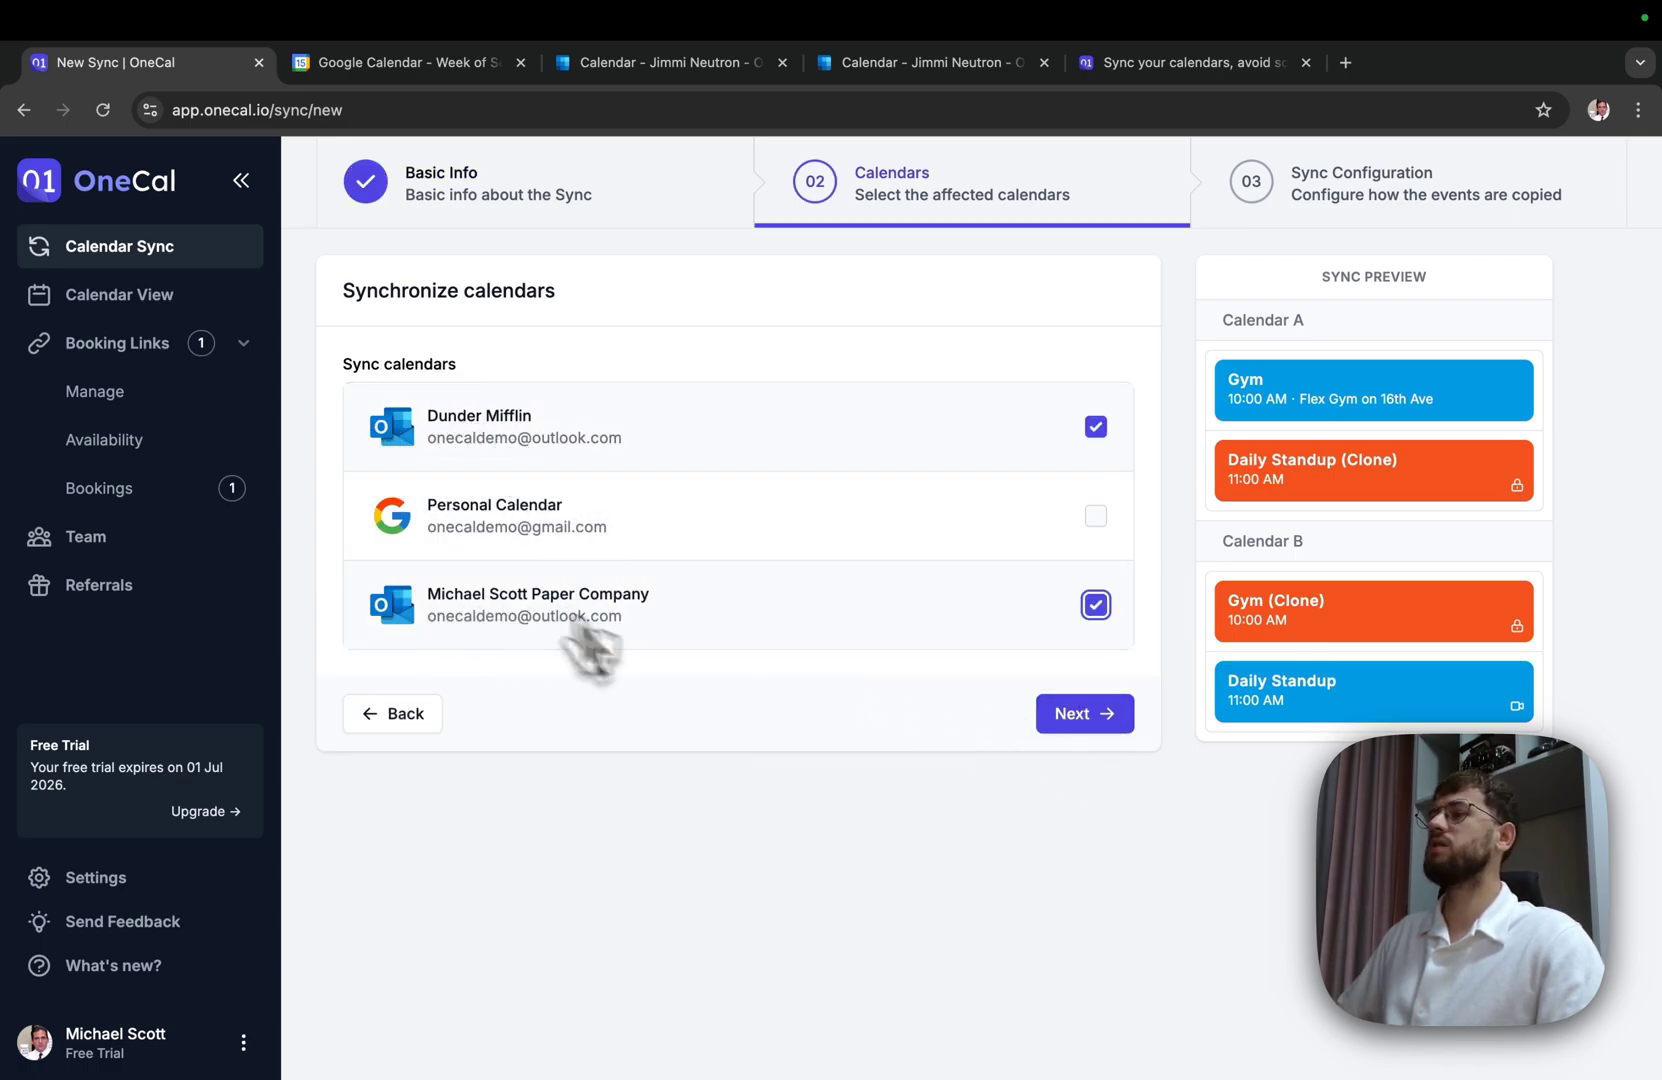
pyautogui.click(1098, 732)
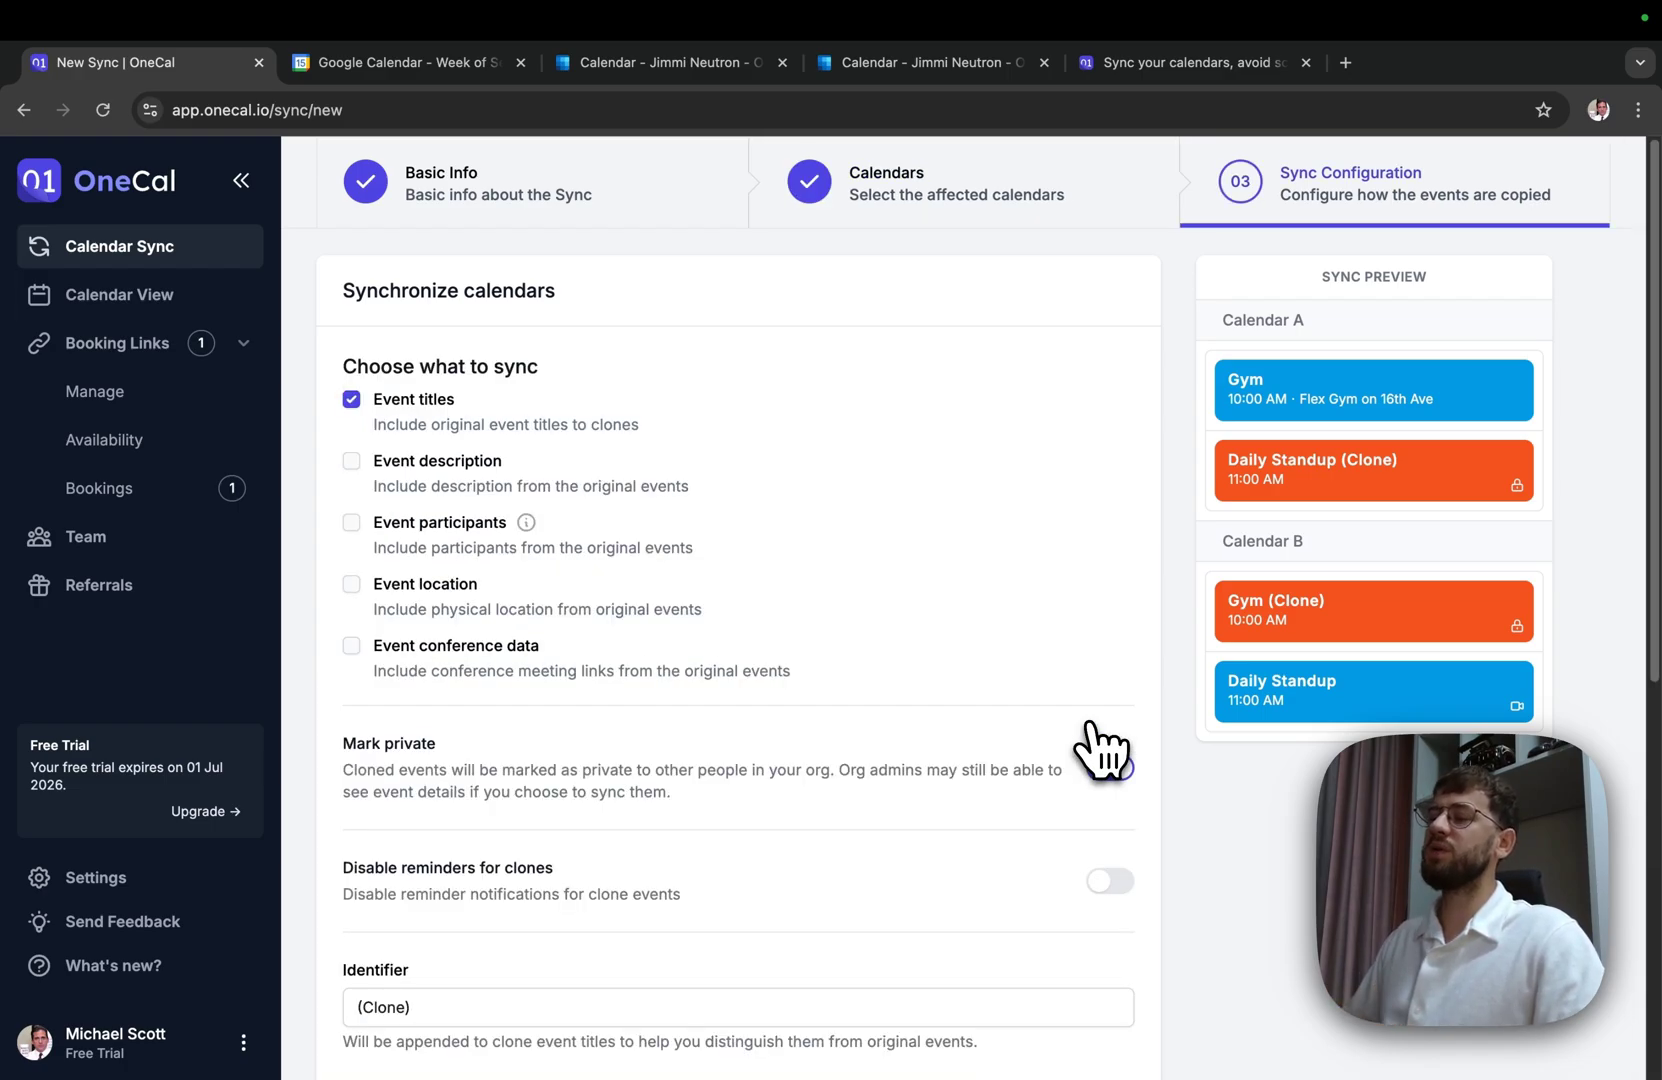
# - Make clones private, hide event titles so they read Busy, colour them Tomato/Red, and start syncing
pyautogui.click(1105, 765)
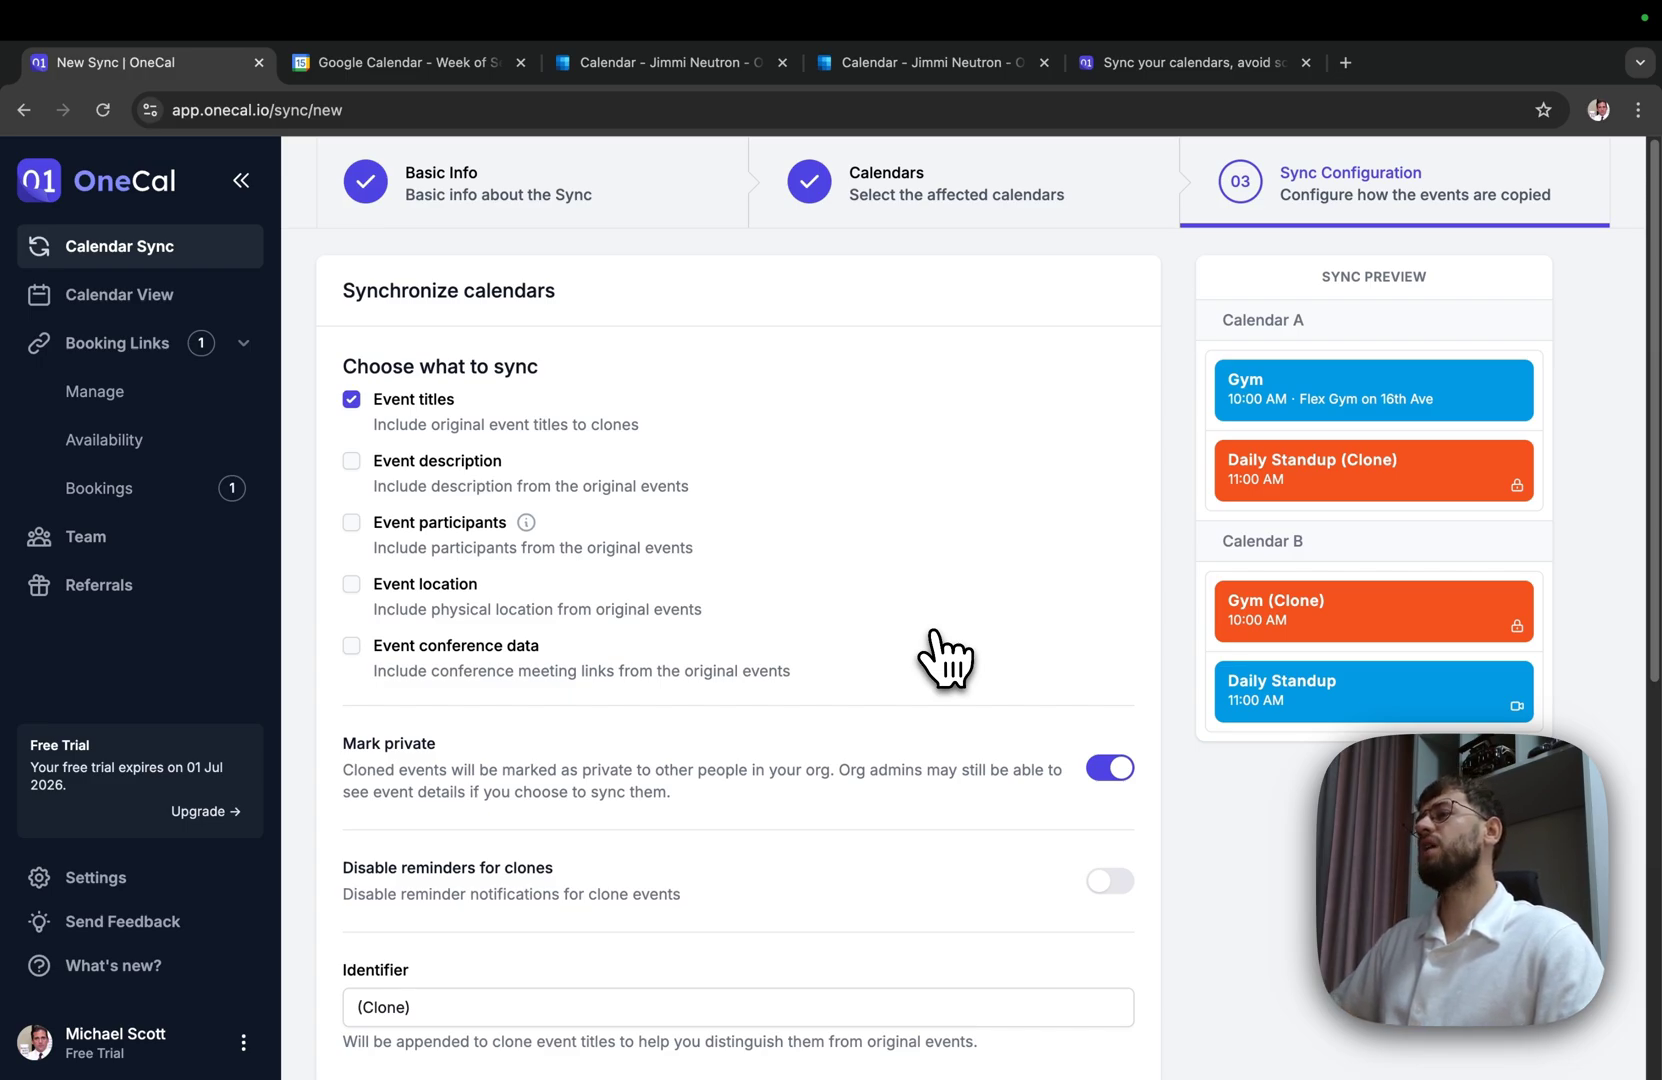
pyautogui.click(351, 400)
pyautogui.scroll(-2, 357, 423)
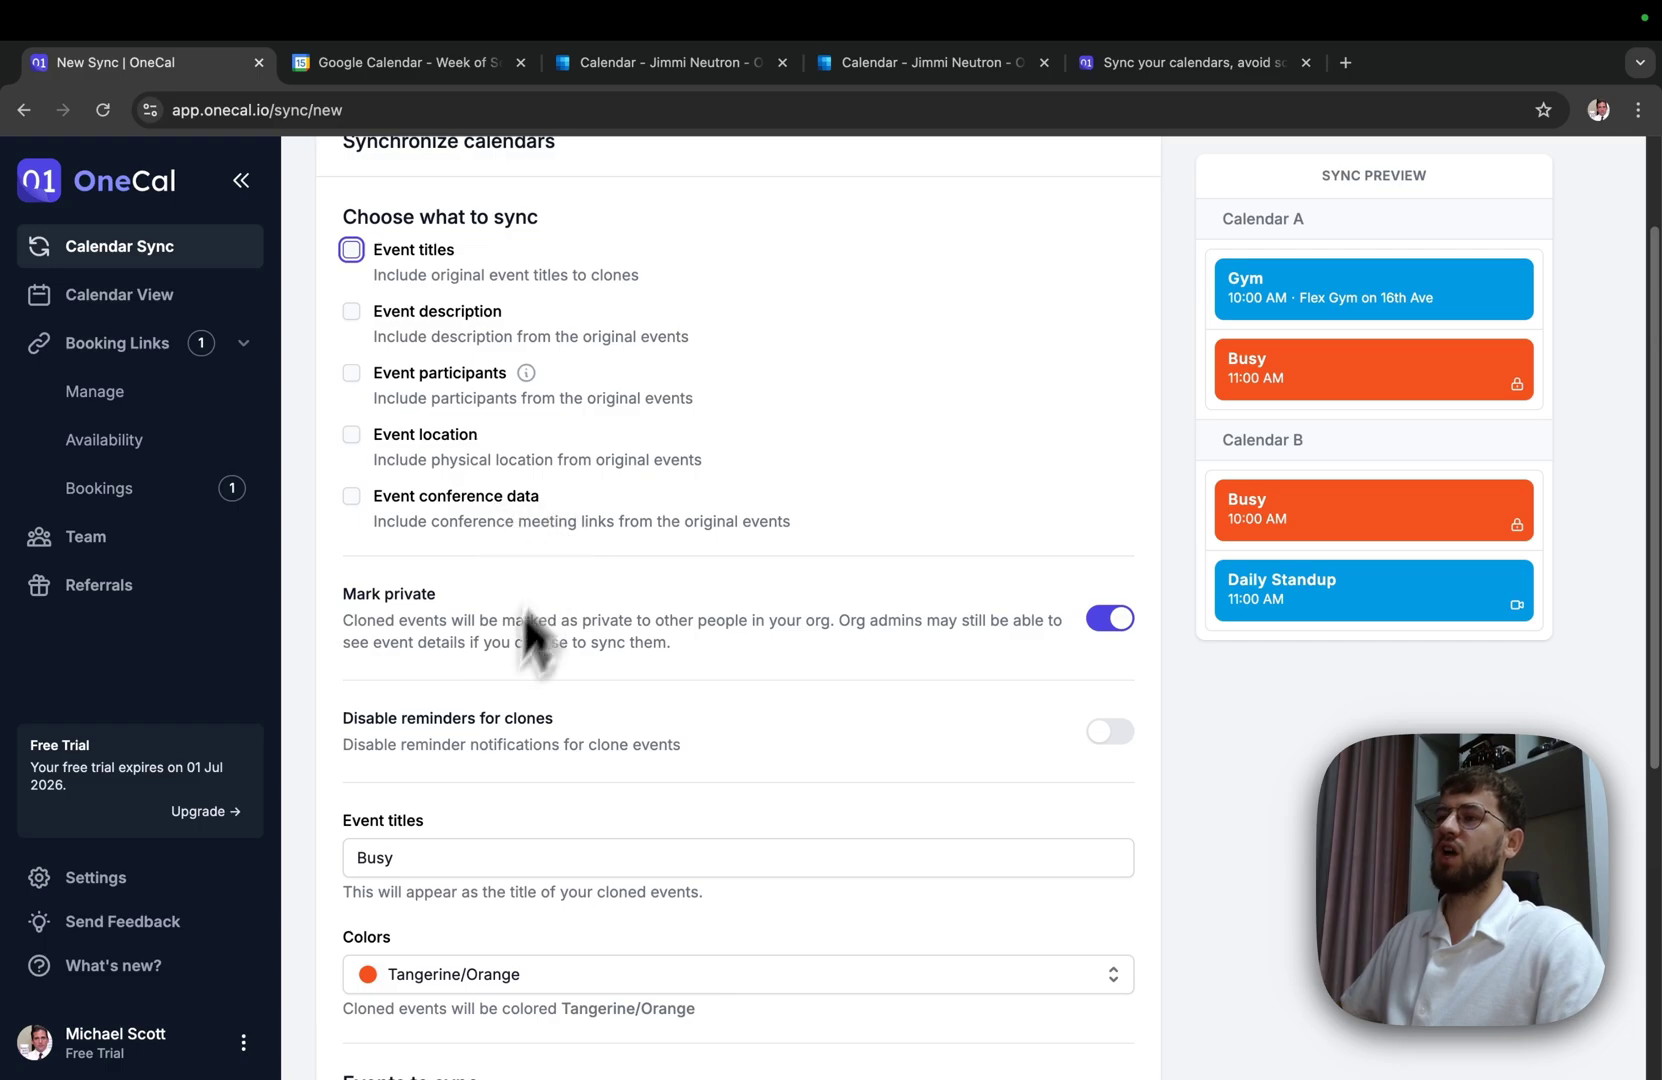
pyautogui.scroll(-1, 430, 710)
pyautogui.scroll(-1, 380, 770)
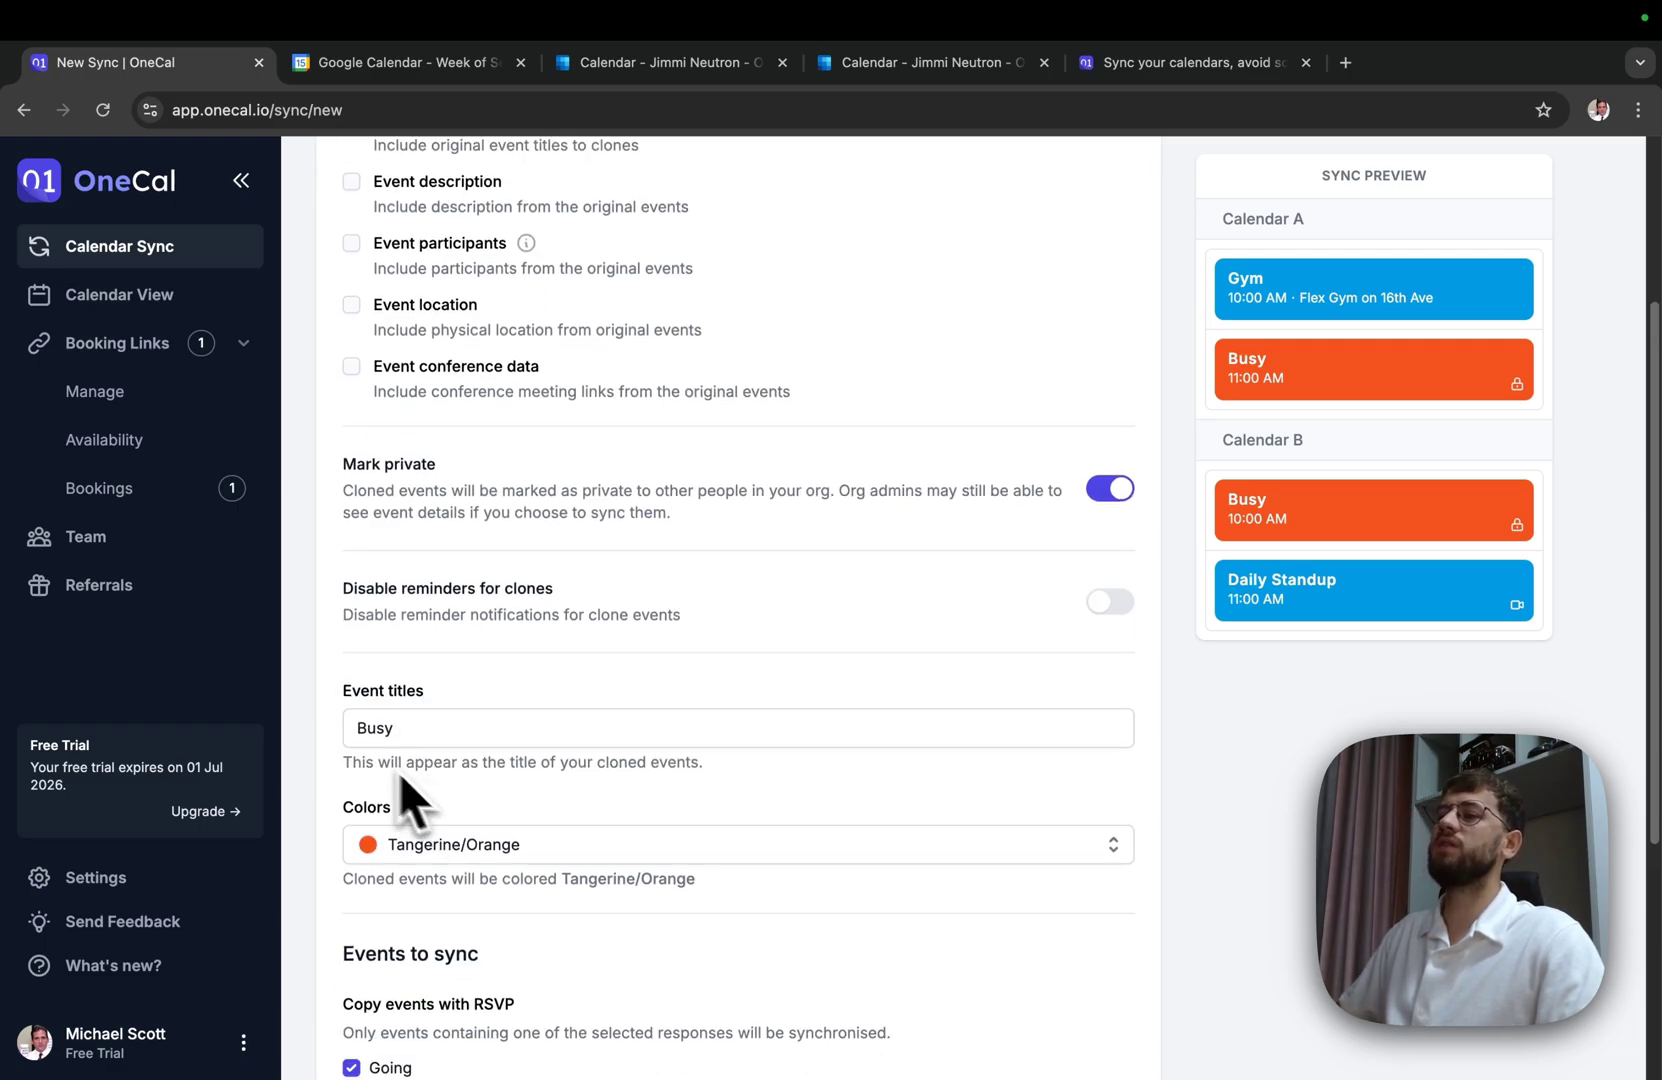
pyautogui.scroll(-1, 432, 830)
pyautogui.click(500, 765)
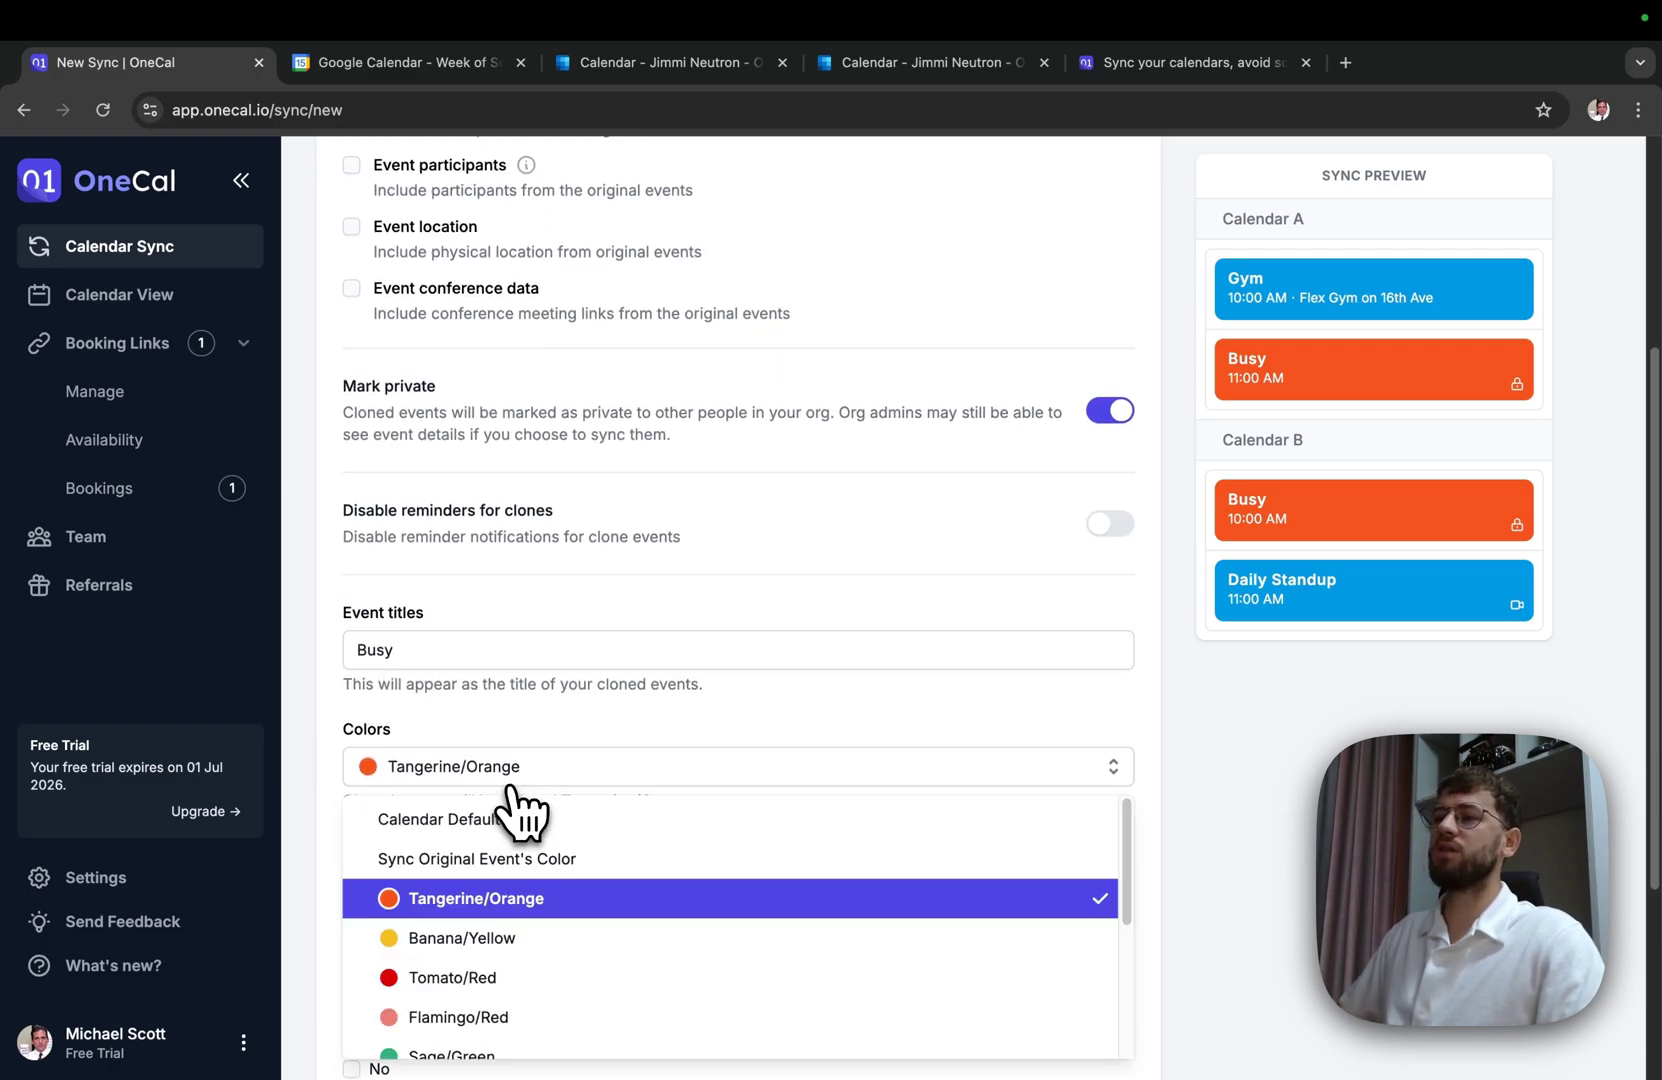
pyautogui.scroll(-2, 515, 805)
pyautogui.click(500, 868)
pyautogui.scroll(-2, 800, 880)
pyautogui.click(1058, 998)
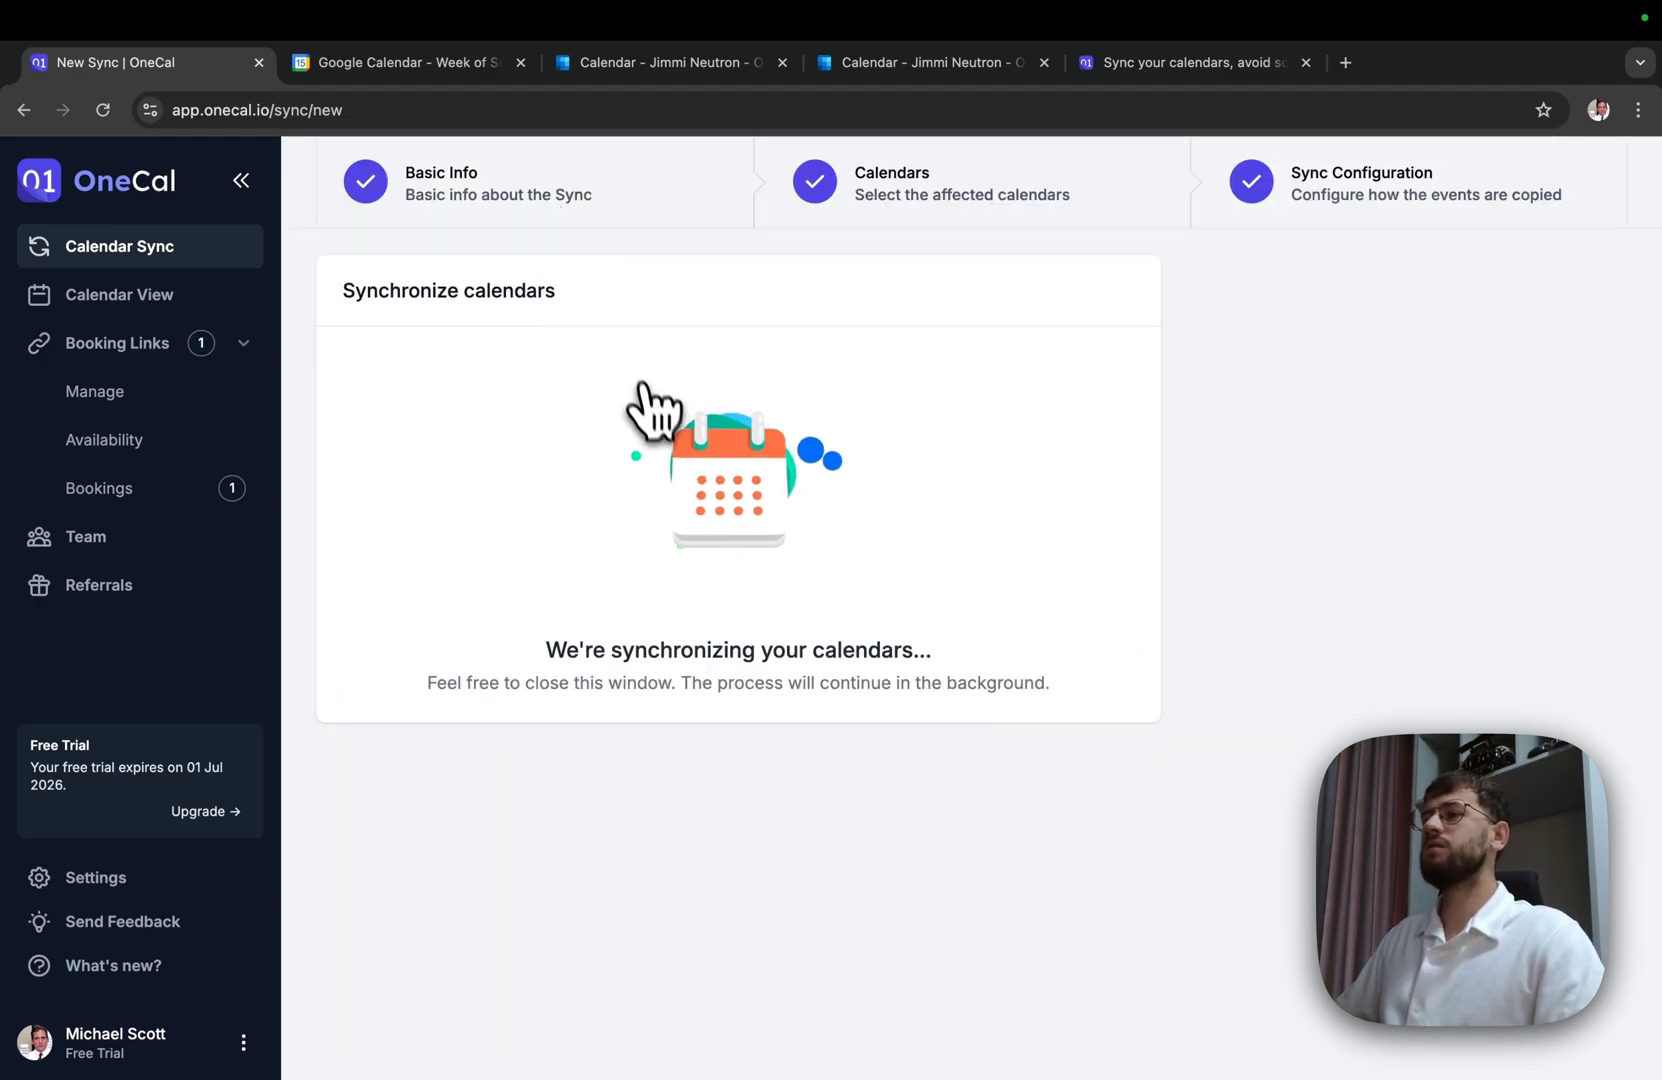
pyautogui.click(105, 250)
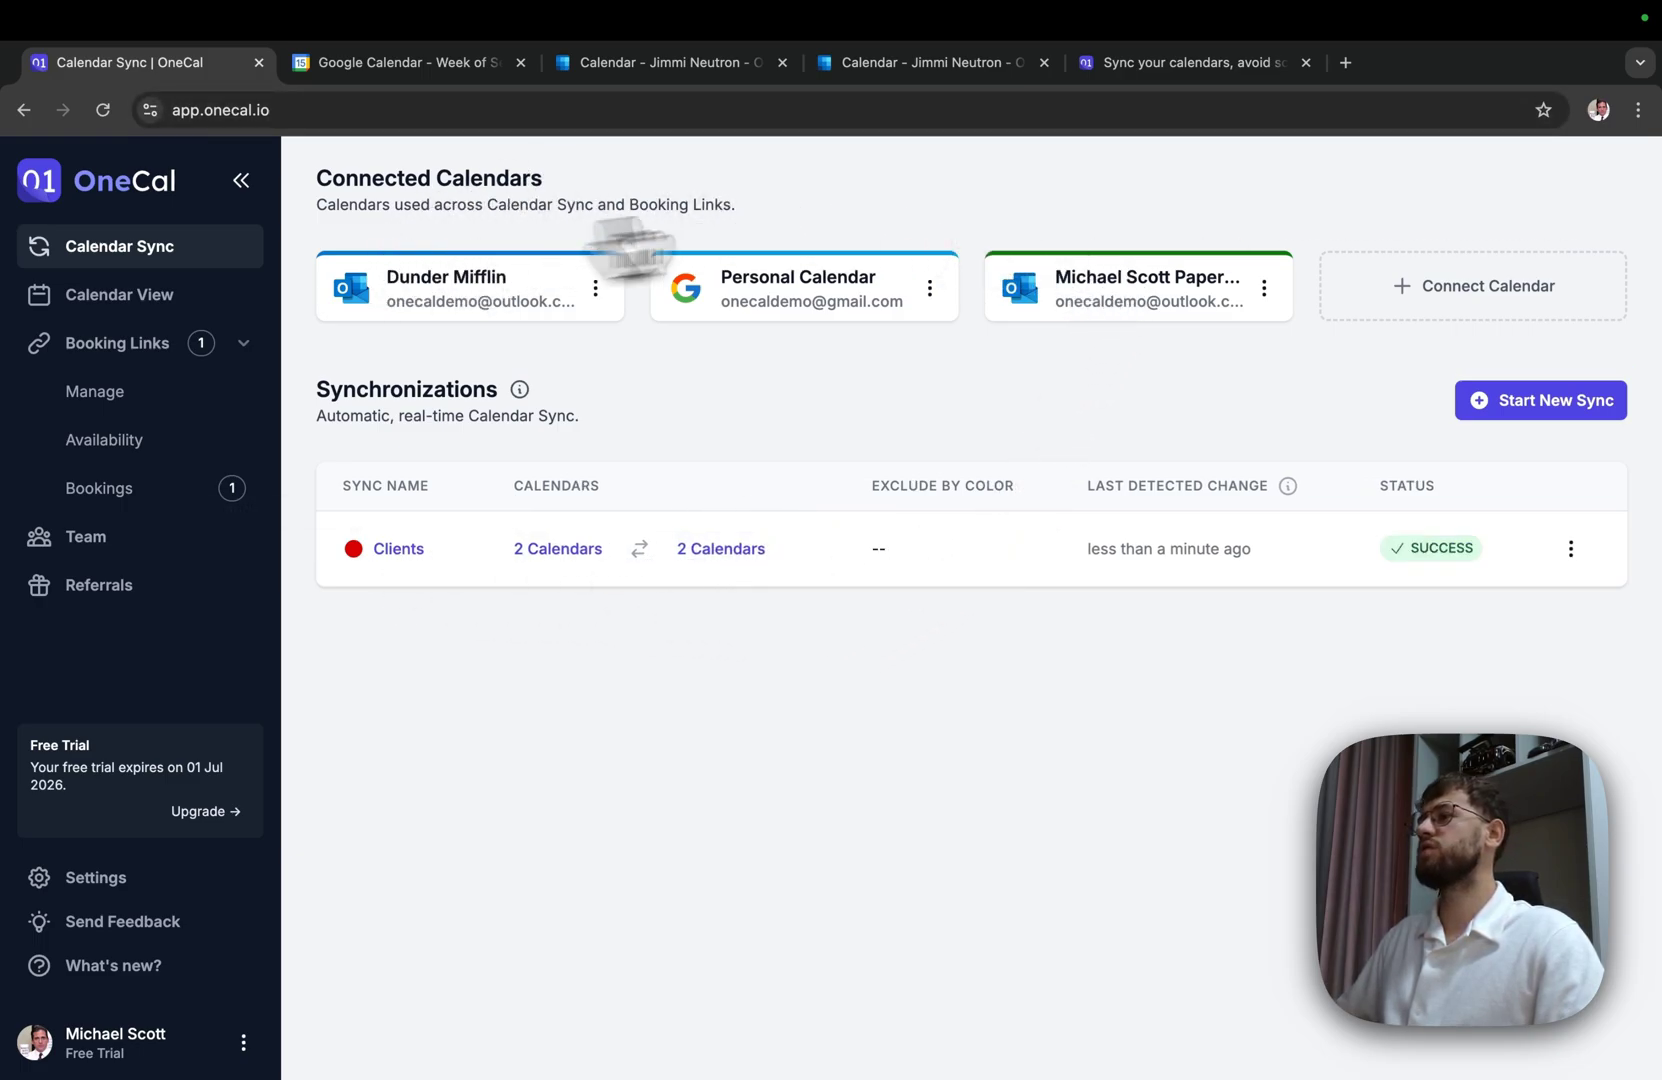
# - Set up a one-way sync named Personal → Clients from Personal Calendar into both Outlook calendars
pyautogui.click(1500, 405)
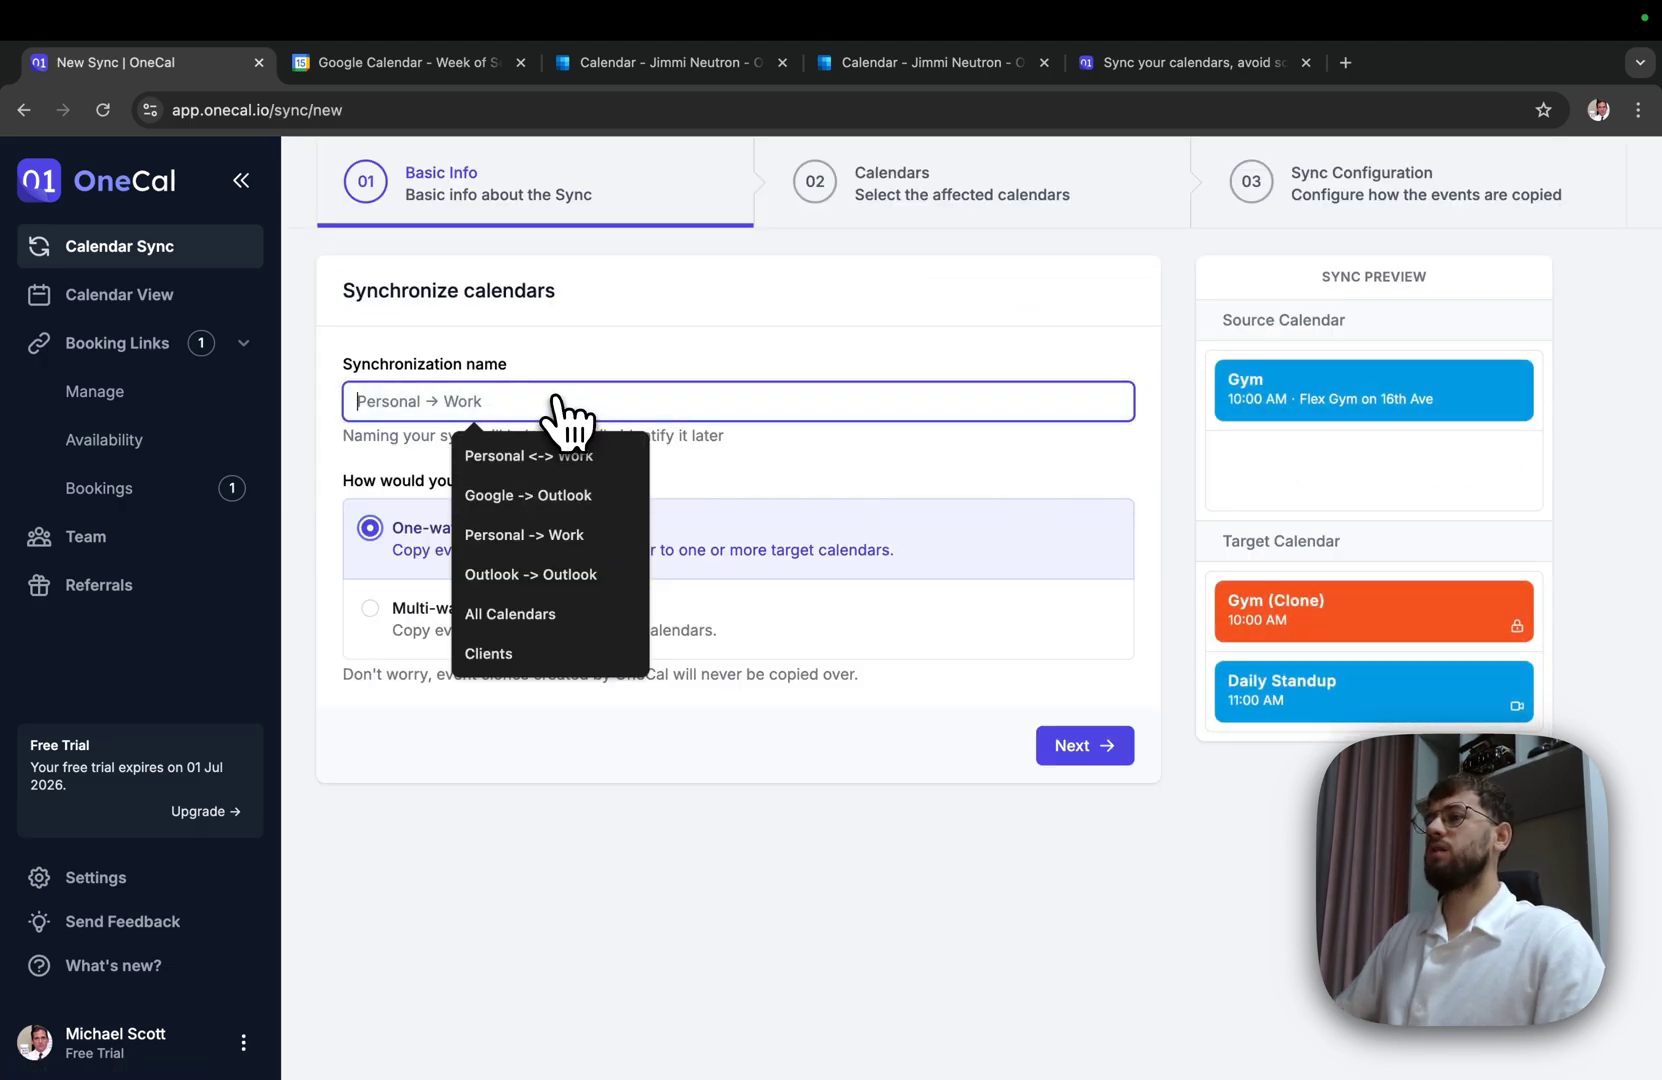
pyautogui.write('Per')
pyautogui.click(522, 588)
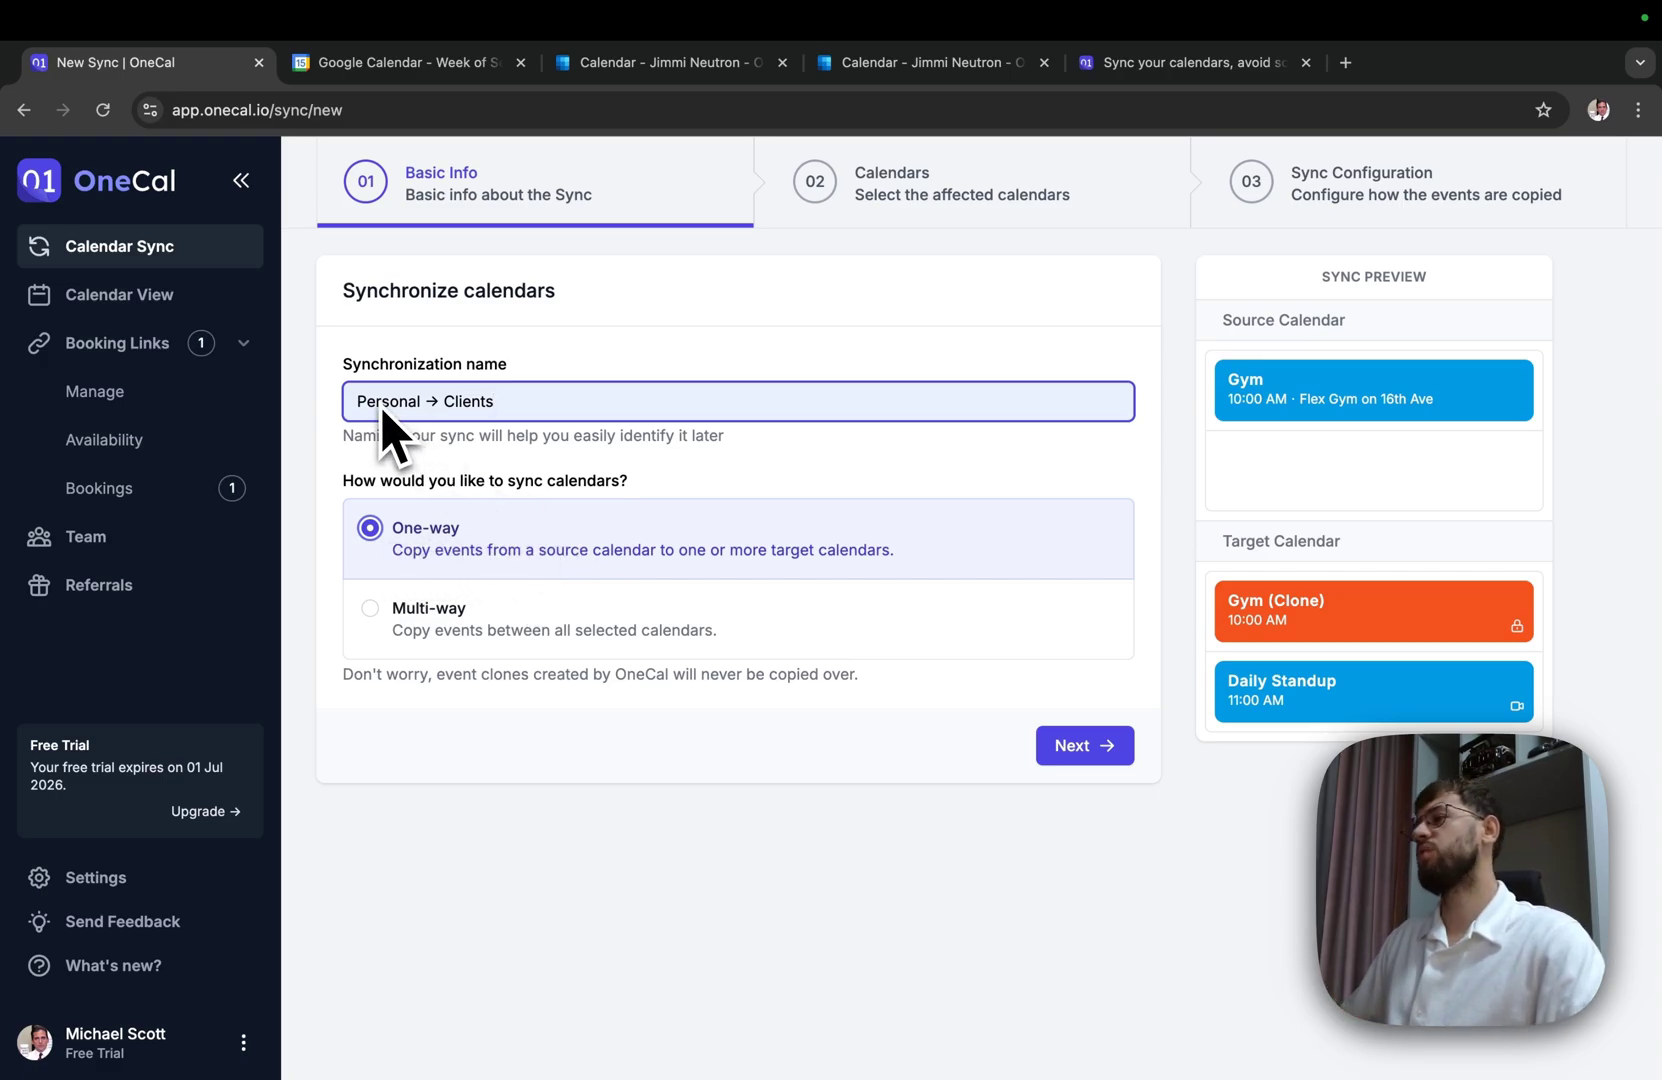
pyautogui.click(1096, 744)
pyautogui.click(566, 514)
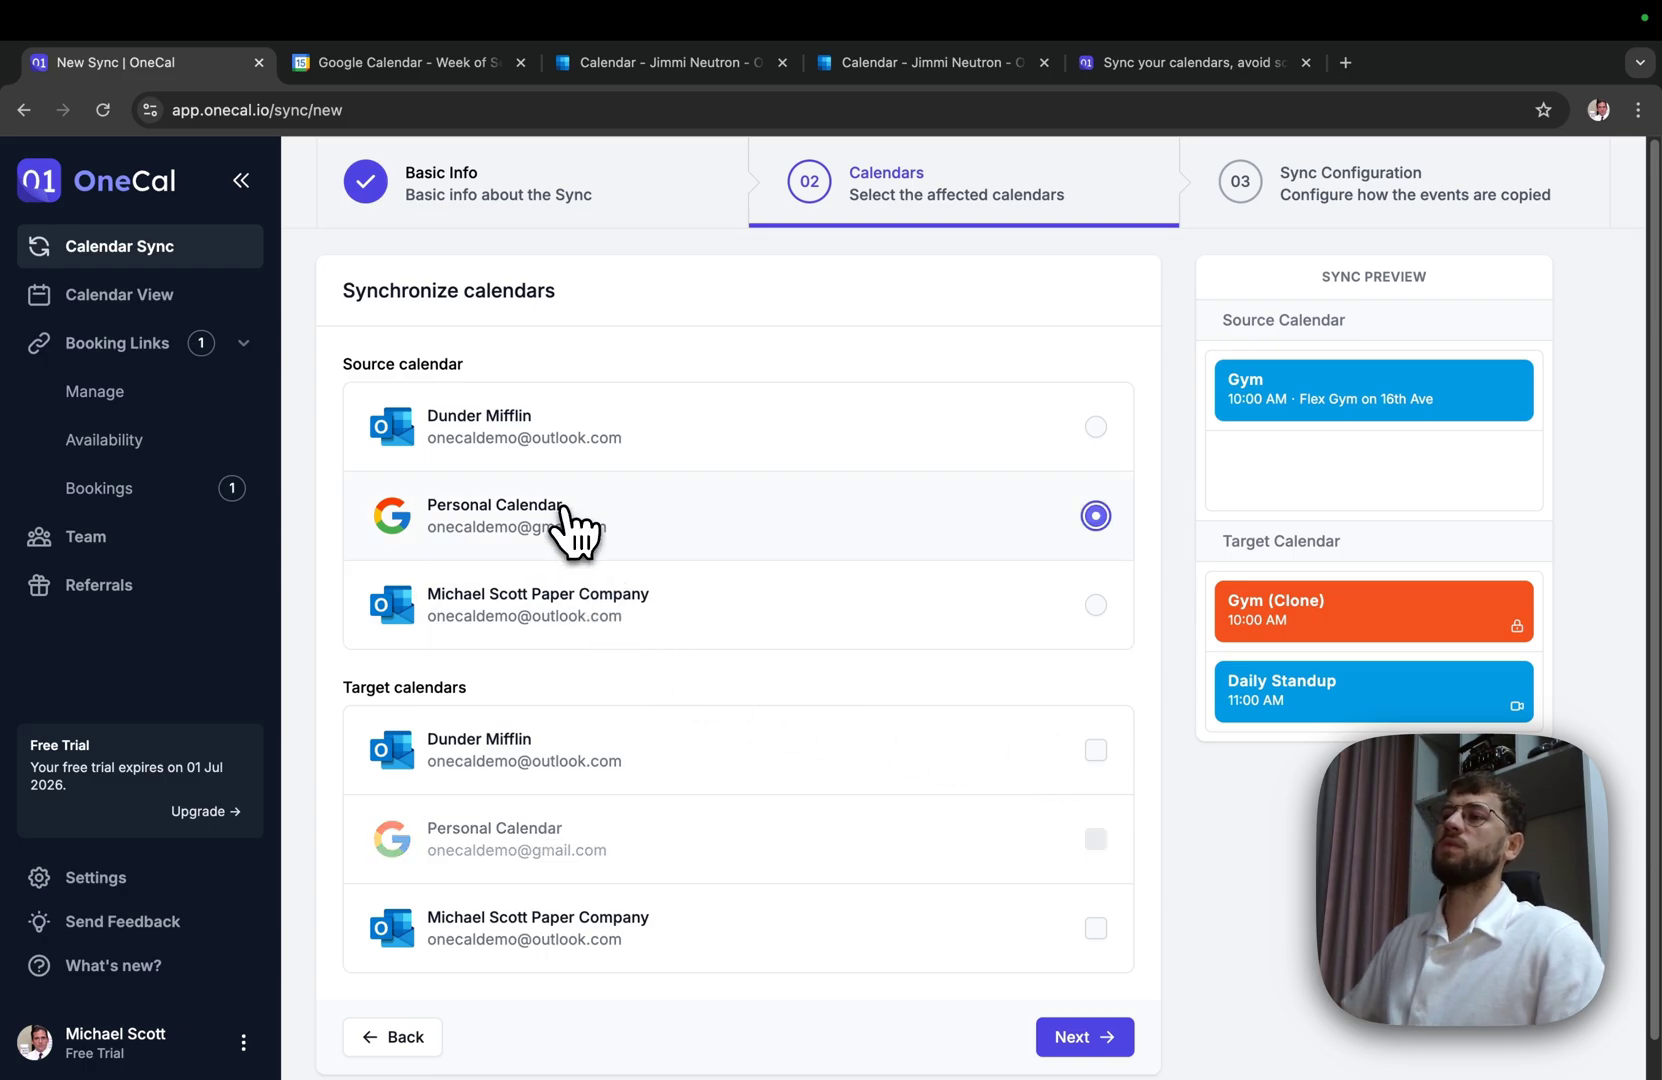
pyautogui.scroll(-1, 540, 535)
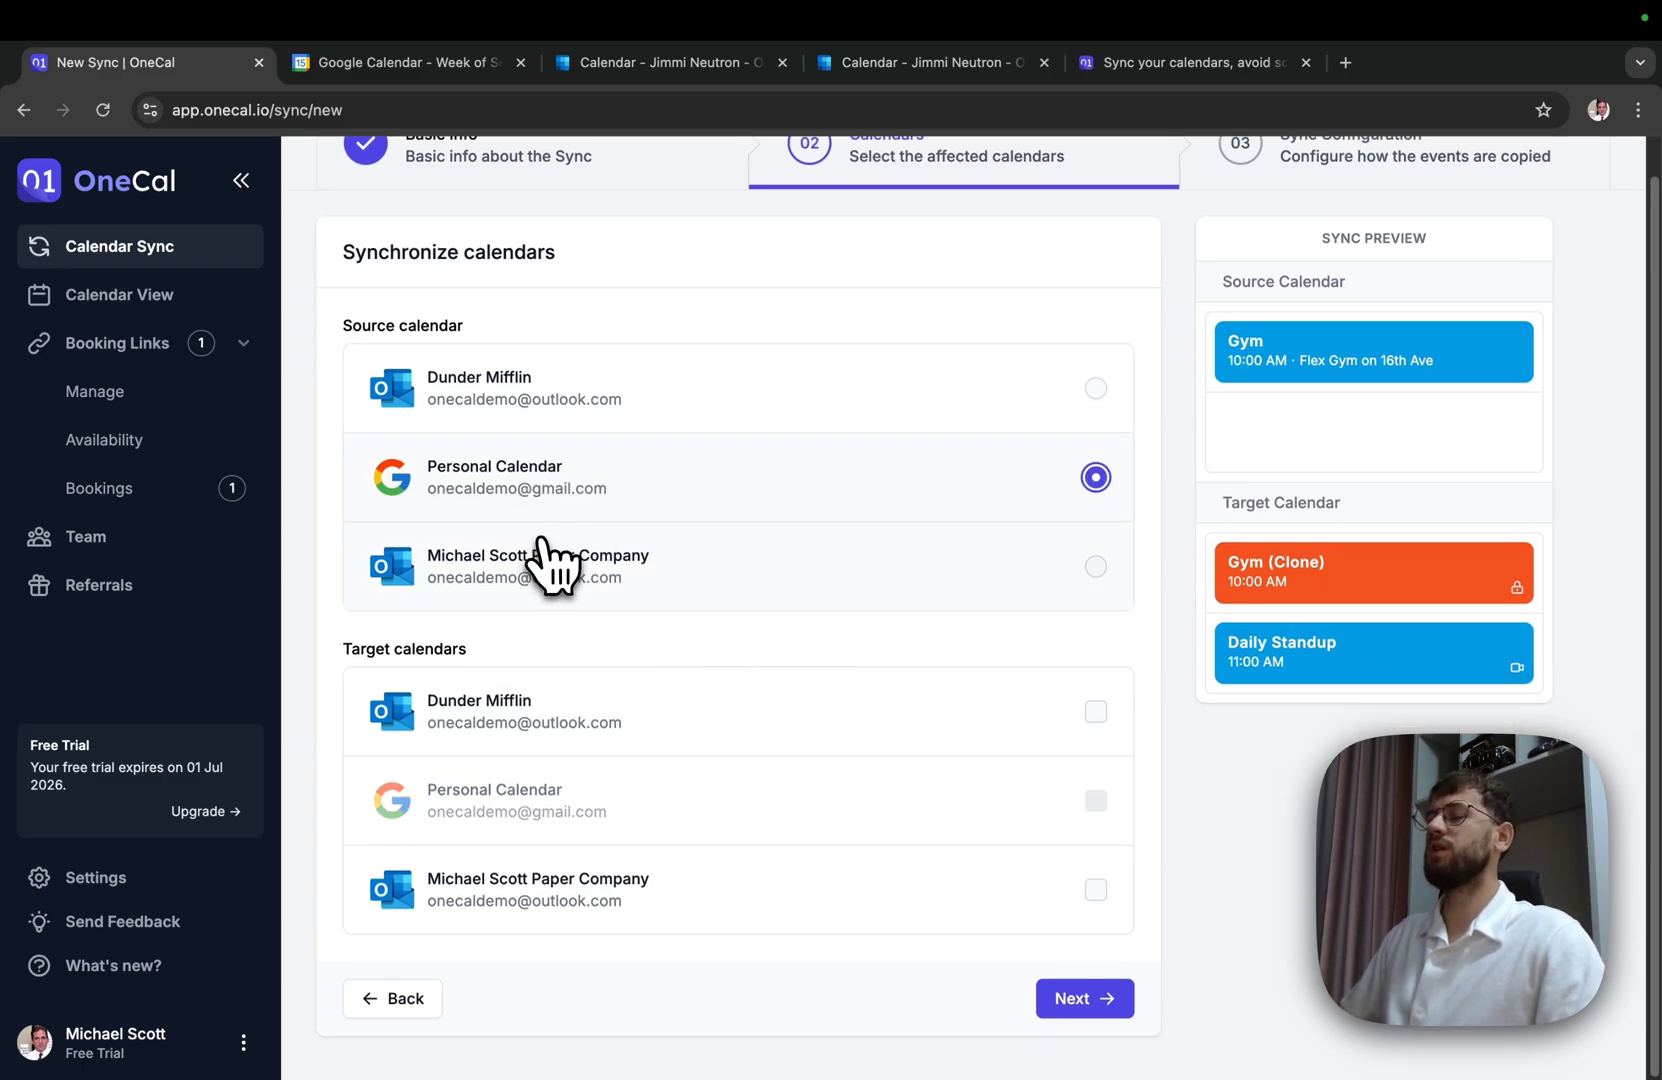
pyautogui.click(470, 712)
pyautogui.click(1025, 920)
pyautogui.click(1095, 998)
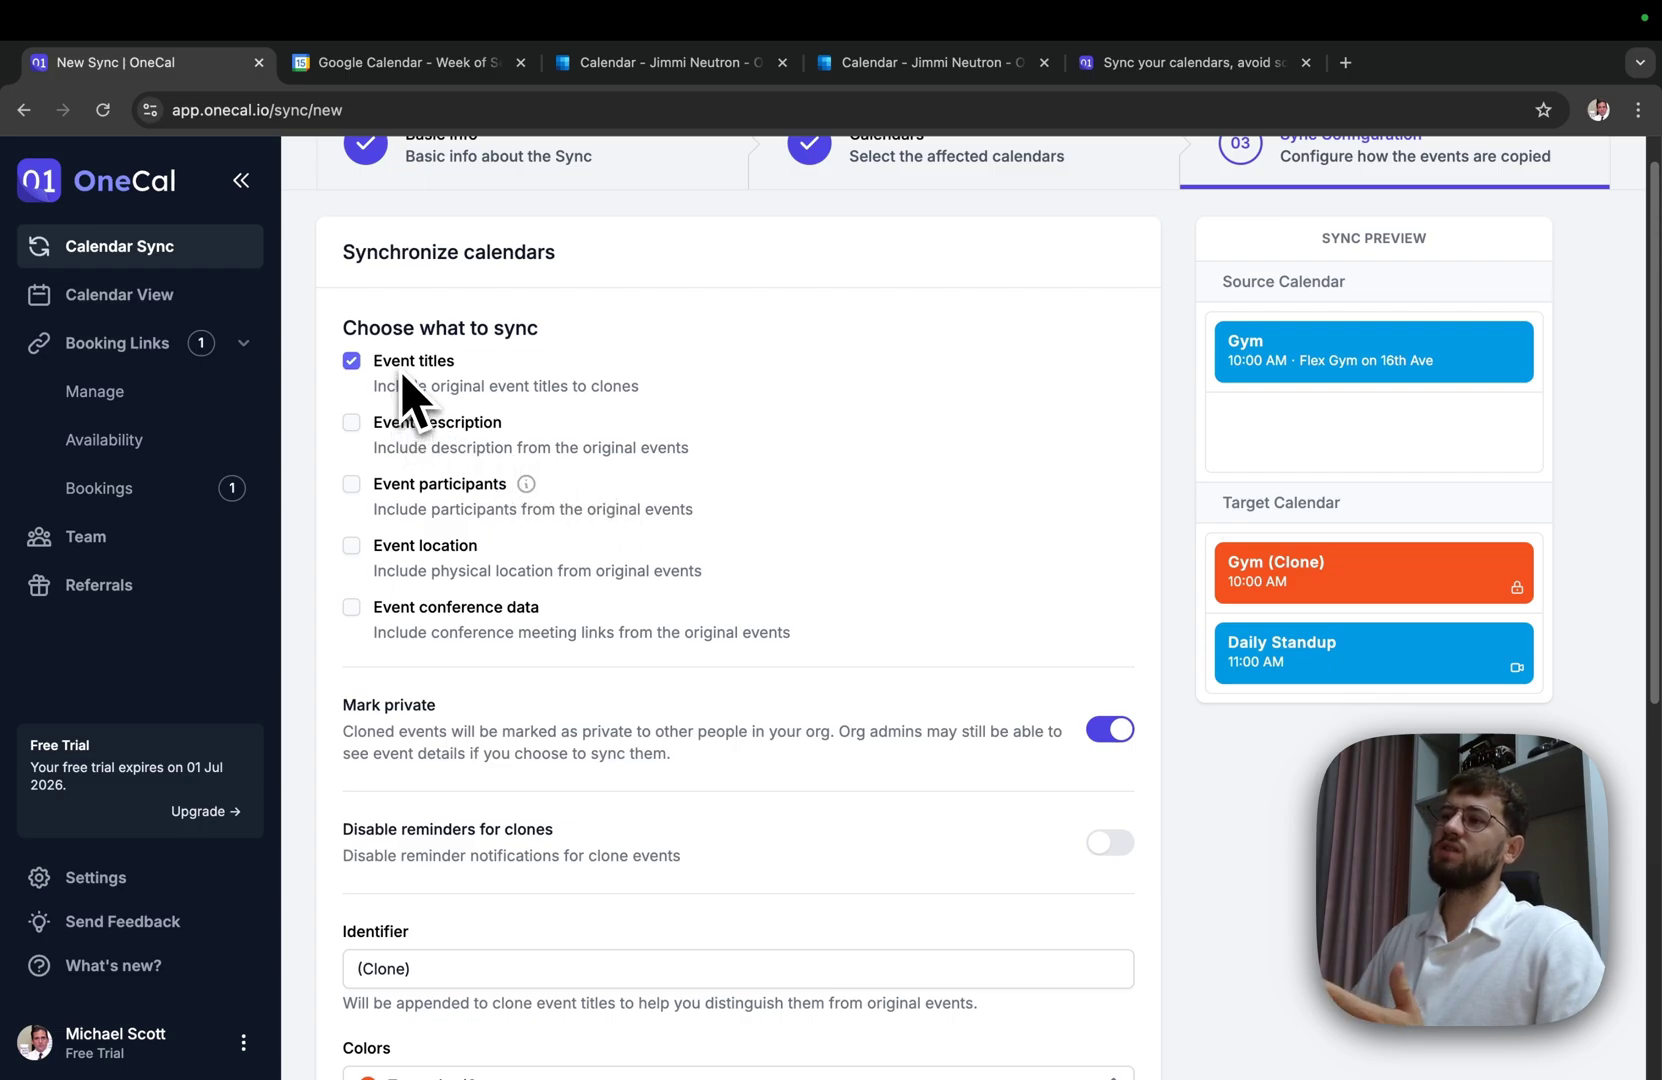
# - Hide event titles so clones read Busy, colour them Tomato/Red, and start the sync
pyautogui.click(401, 372)
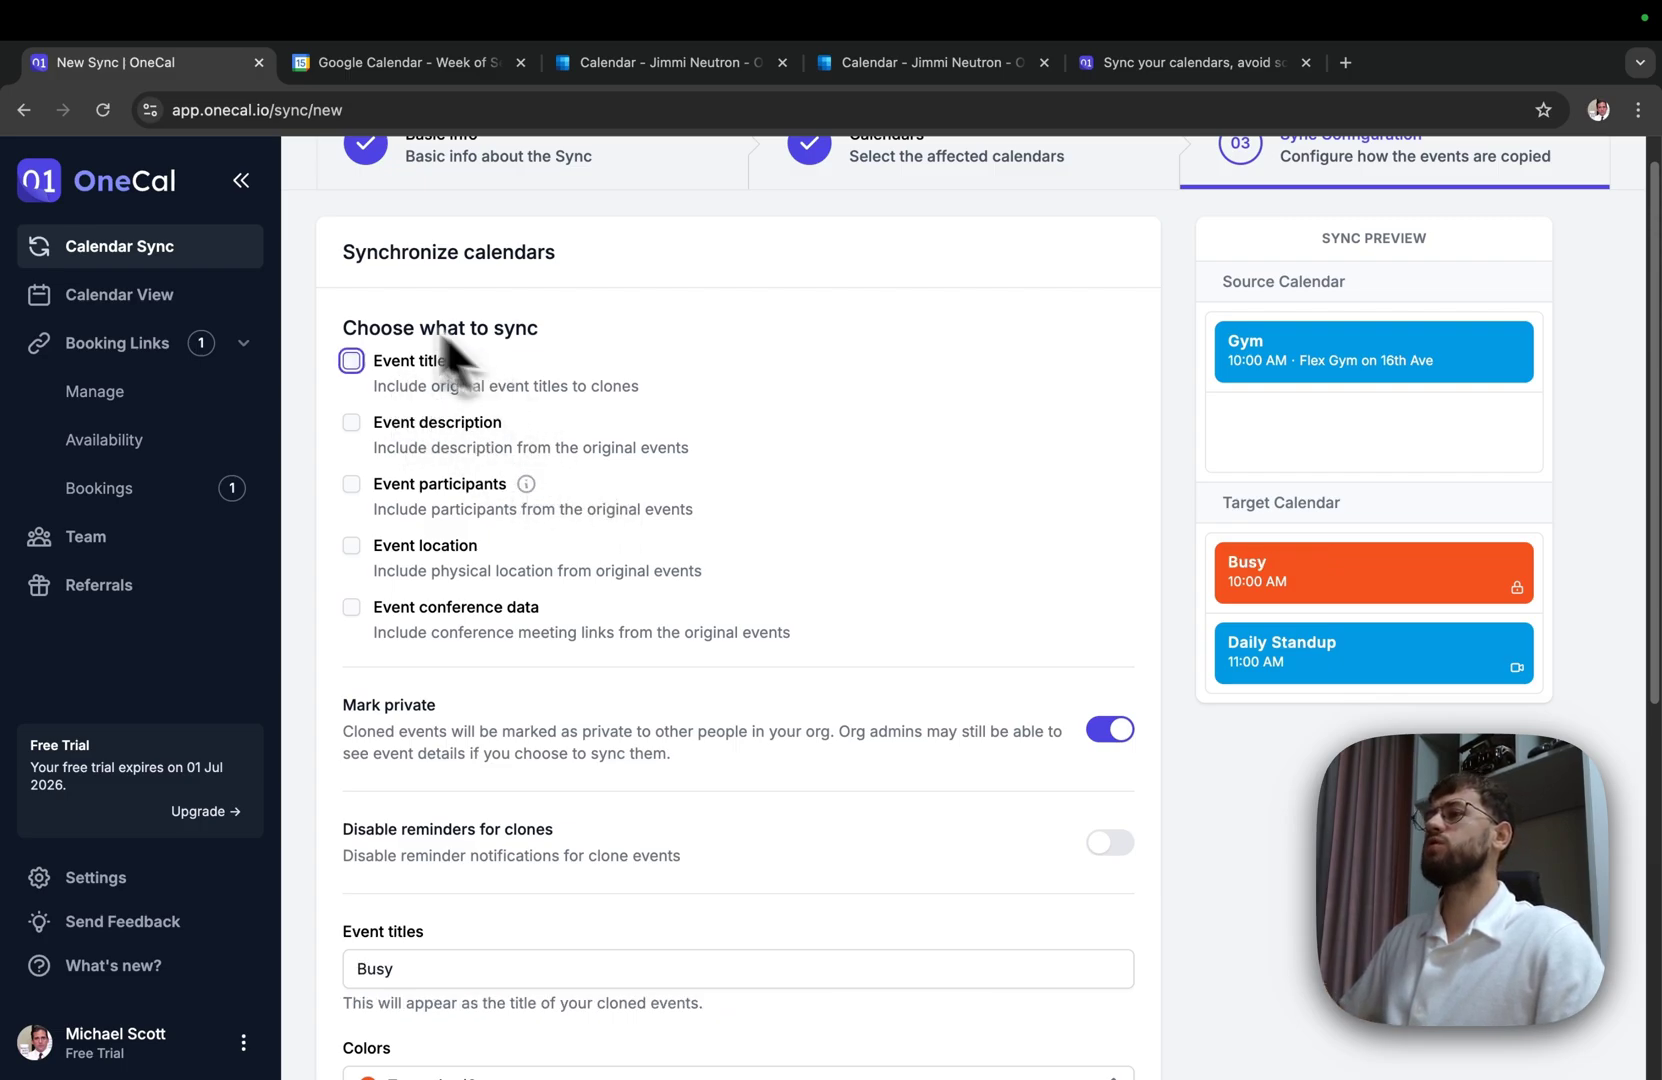
pyautogui.scroll(-5, 406, 461)
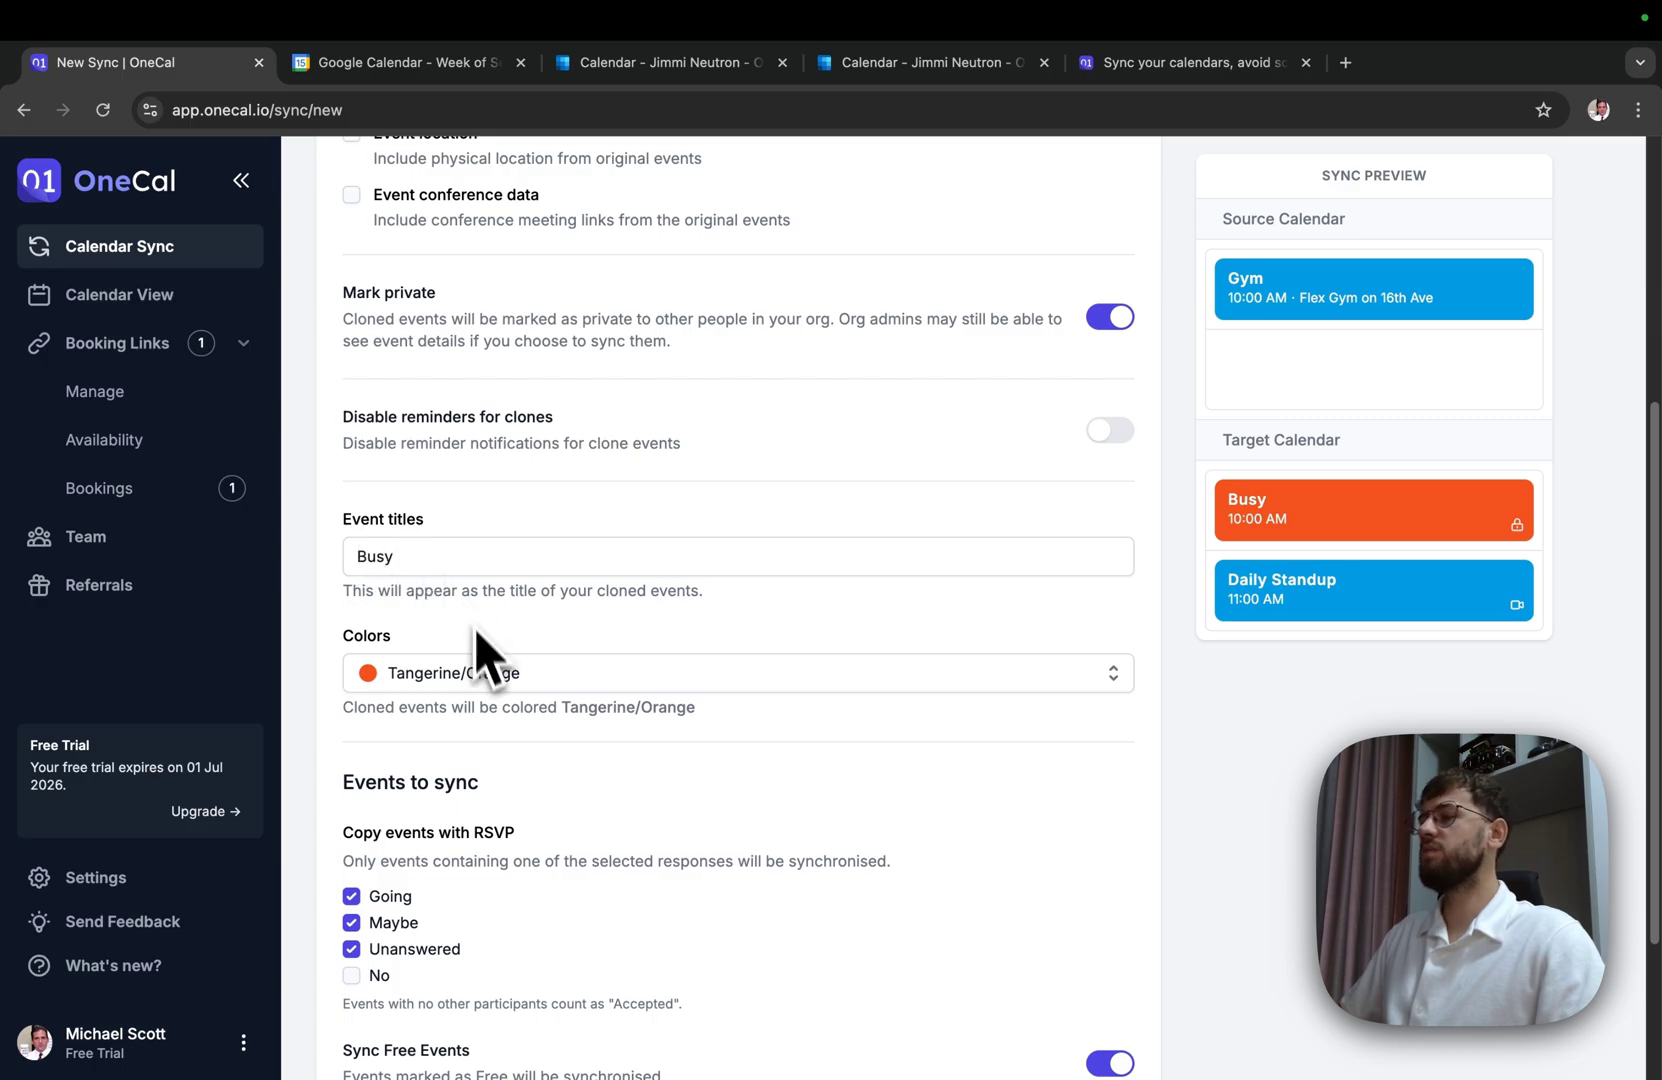
pyautogui.click(468, 676)
pyautogui.click(452, 884)
pyautogui.scroll(-3, 475, 901)
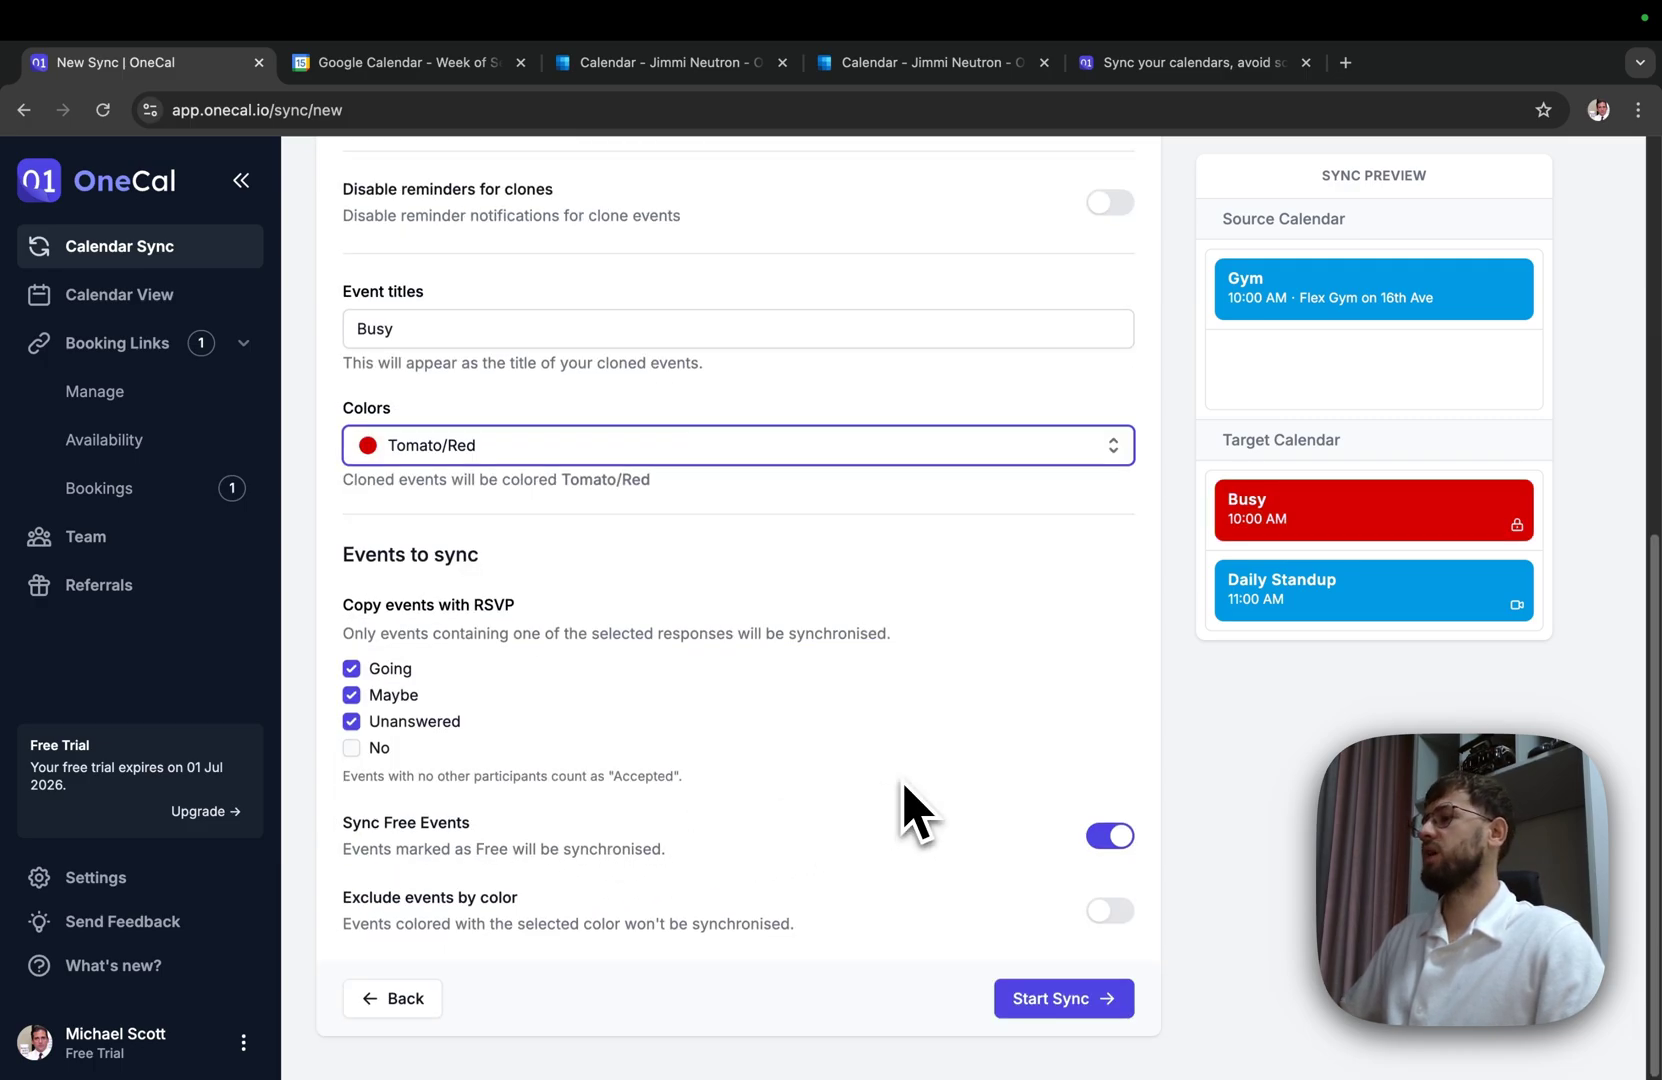
pyautogui.click(1060, 998)
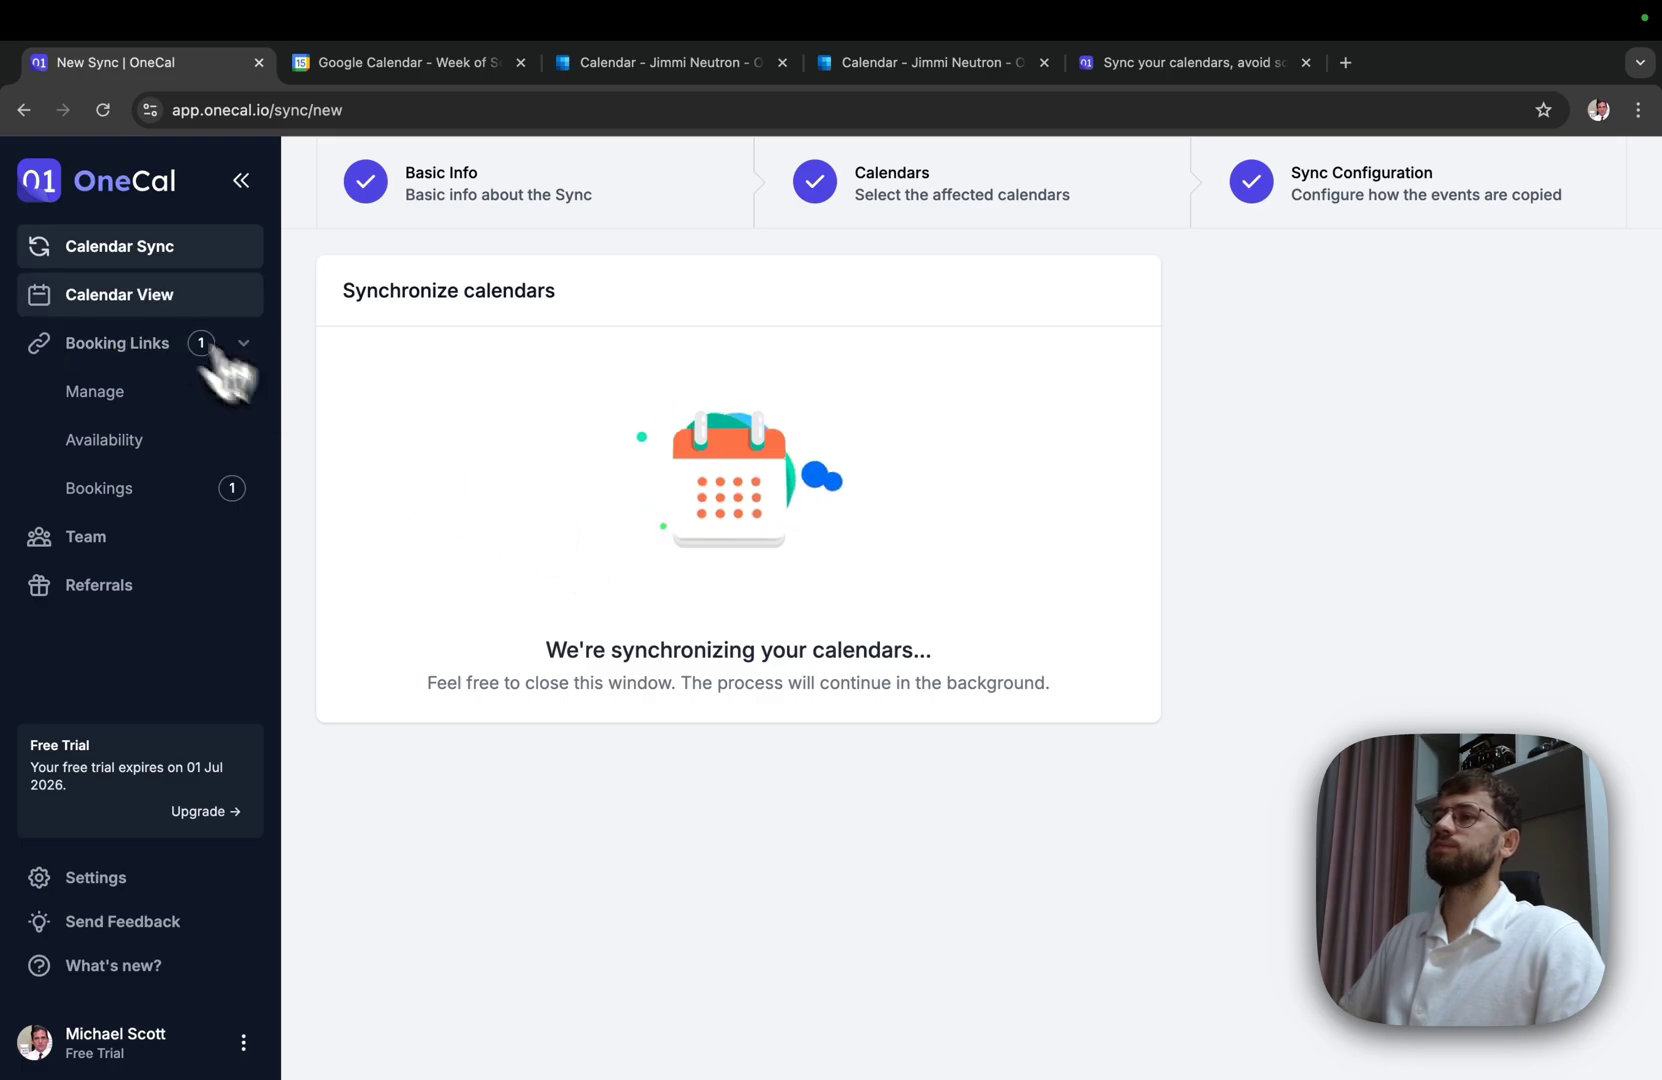
pyautogui.click(175, 252)
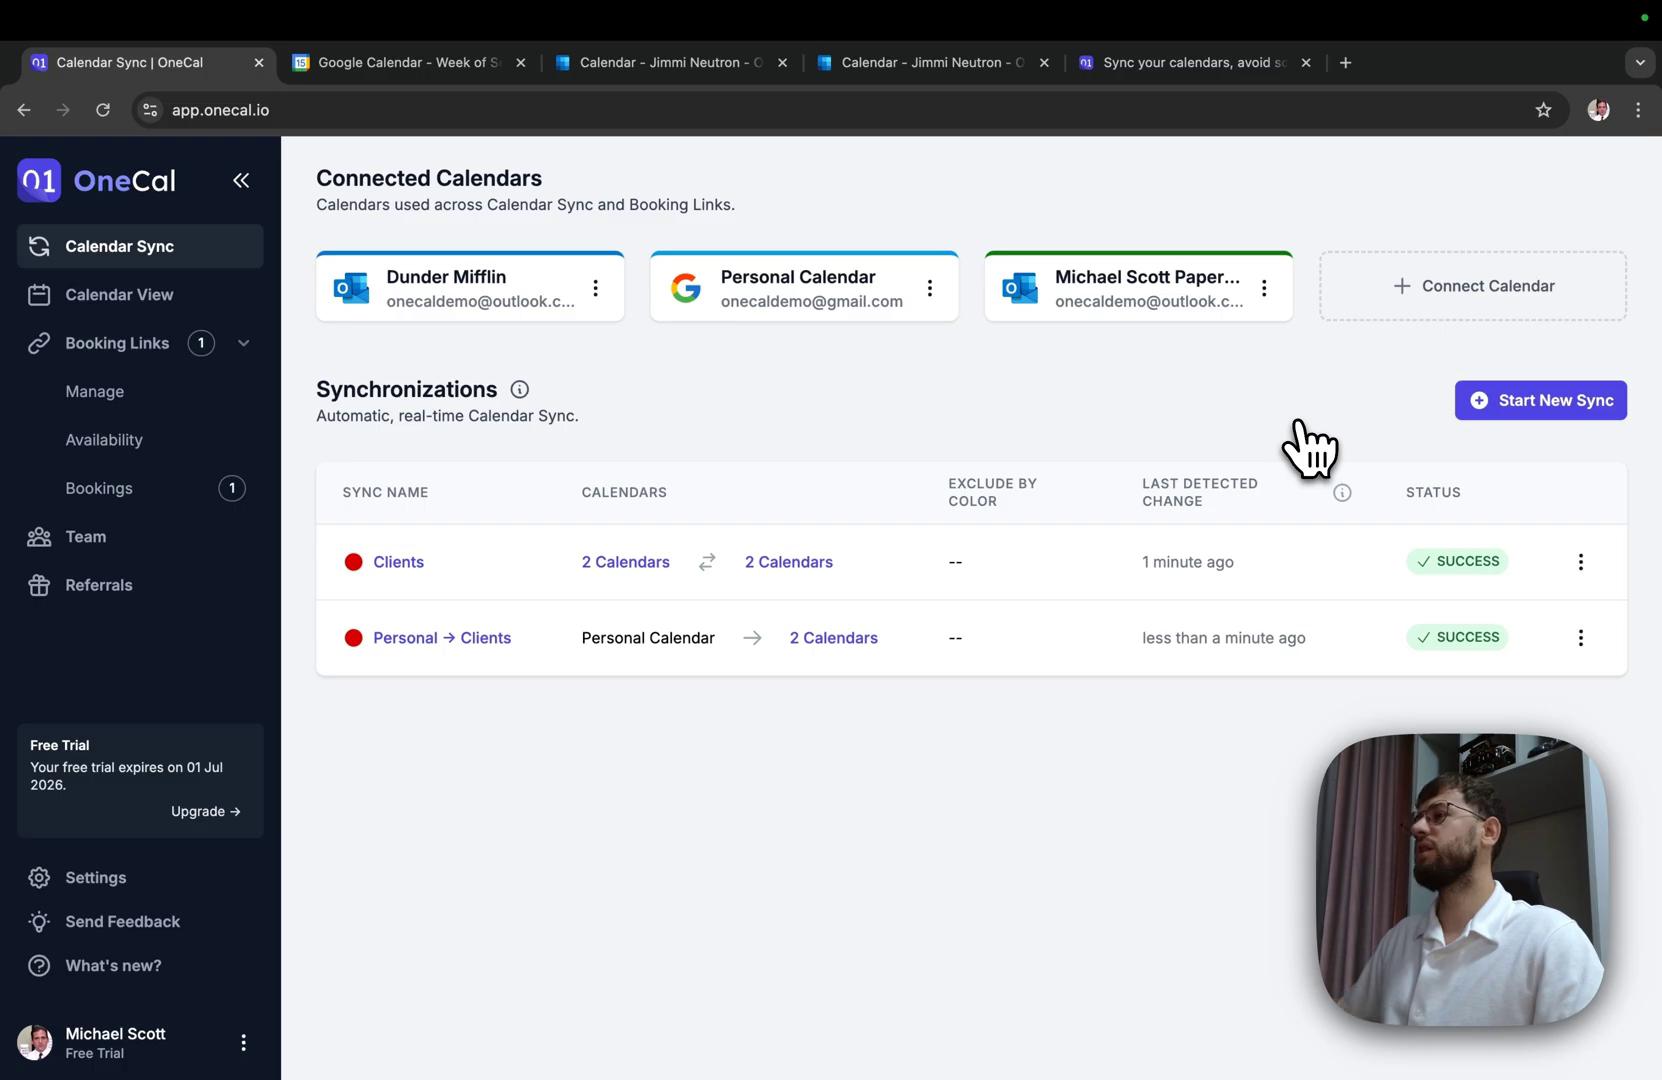
# - Set up a sync named Dunder Mifflin > Personal from Dunder Mifflin into Personal Calendar
pyautogui.click(1541, 401)
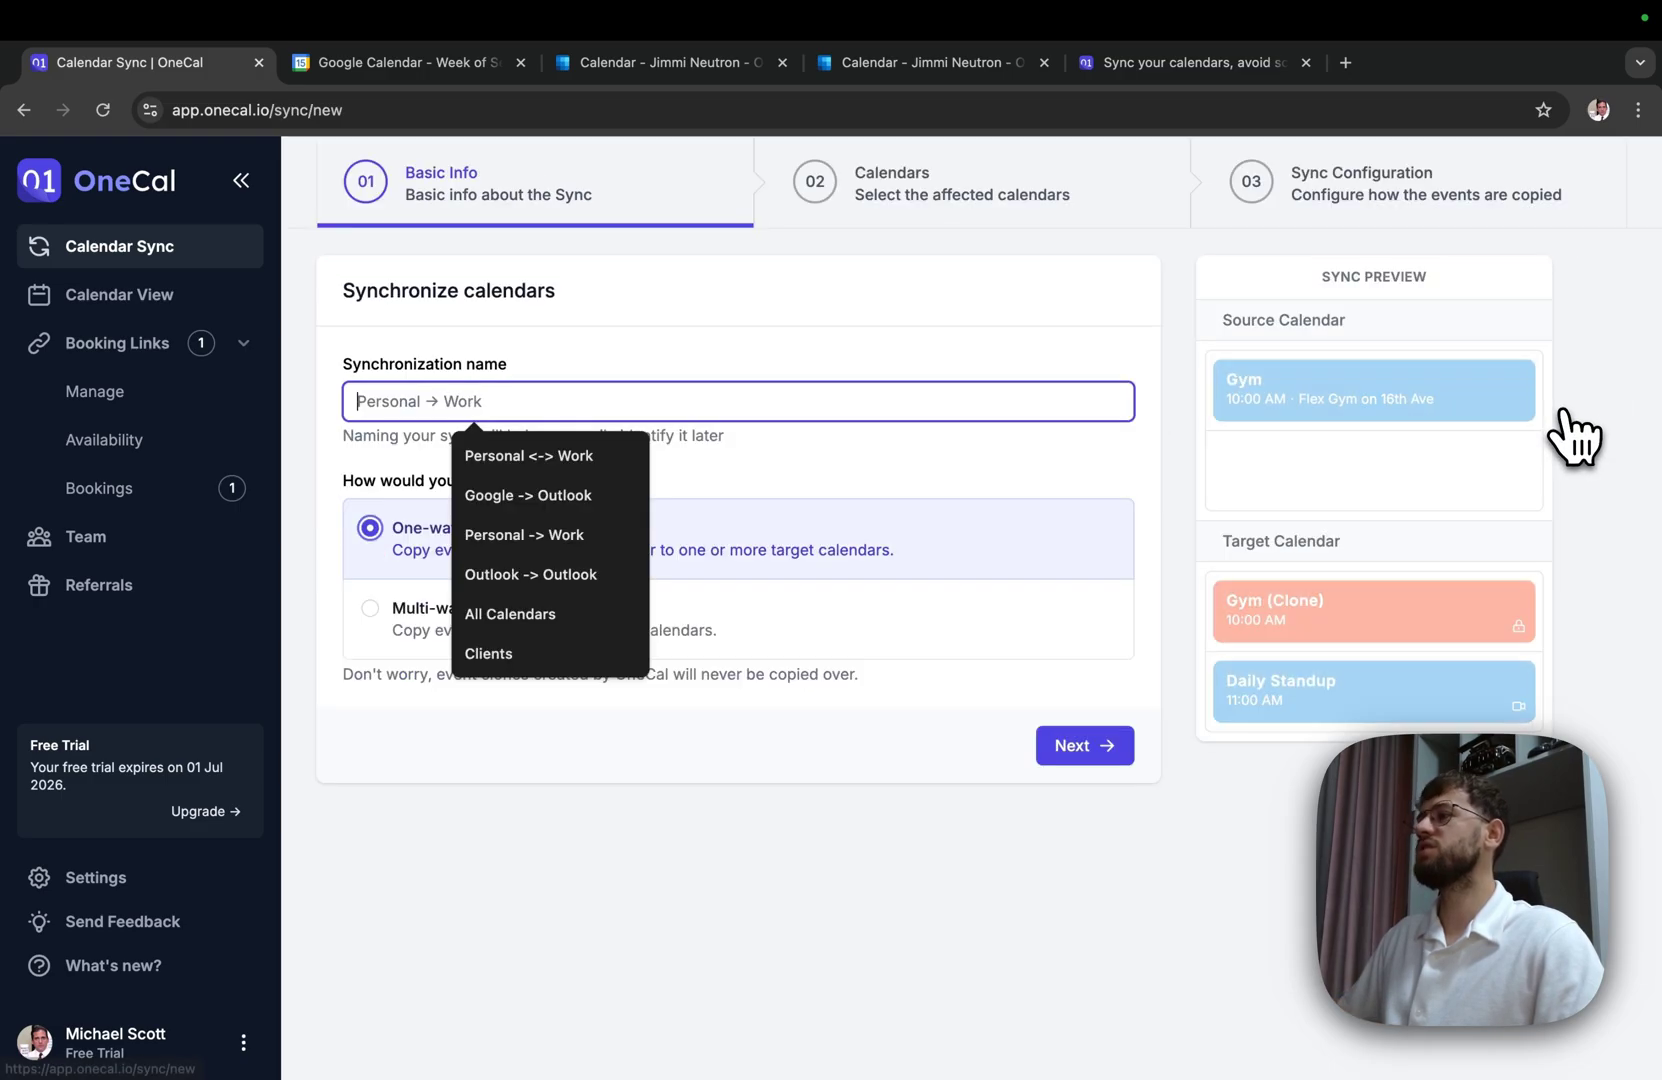
pyautogui.write('Du')
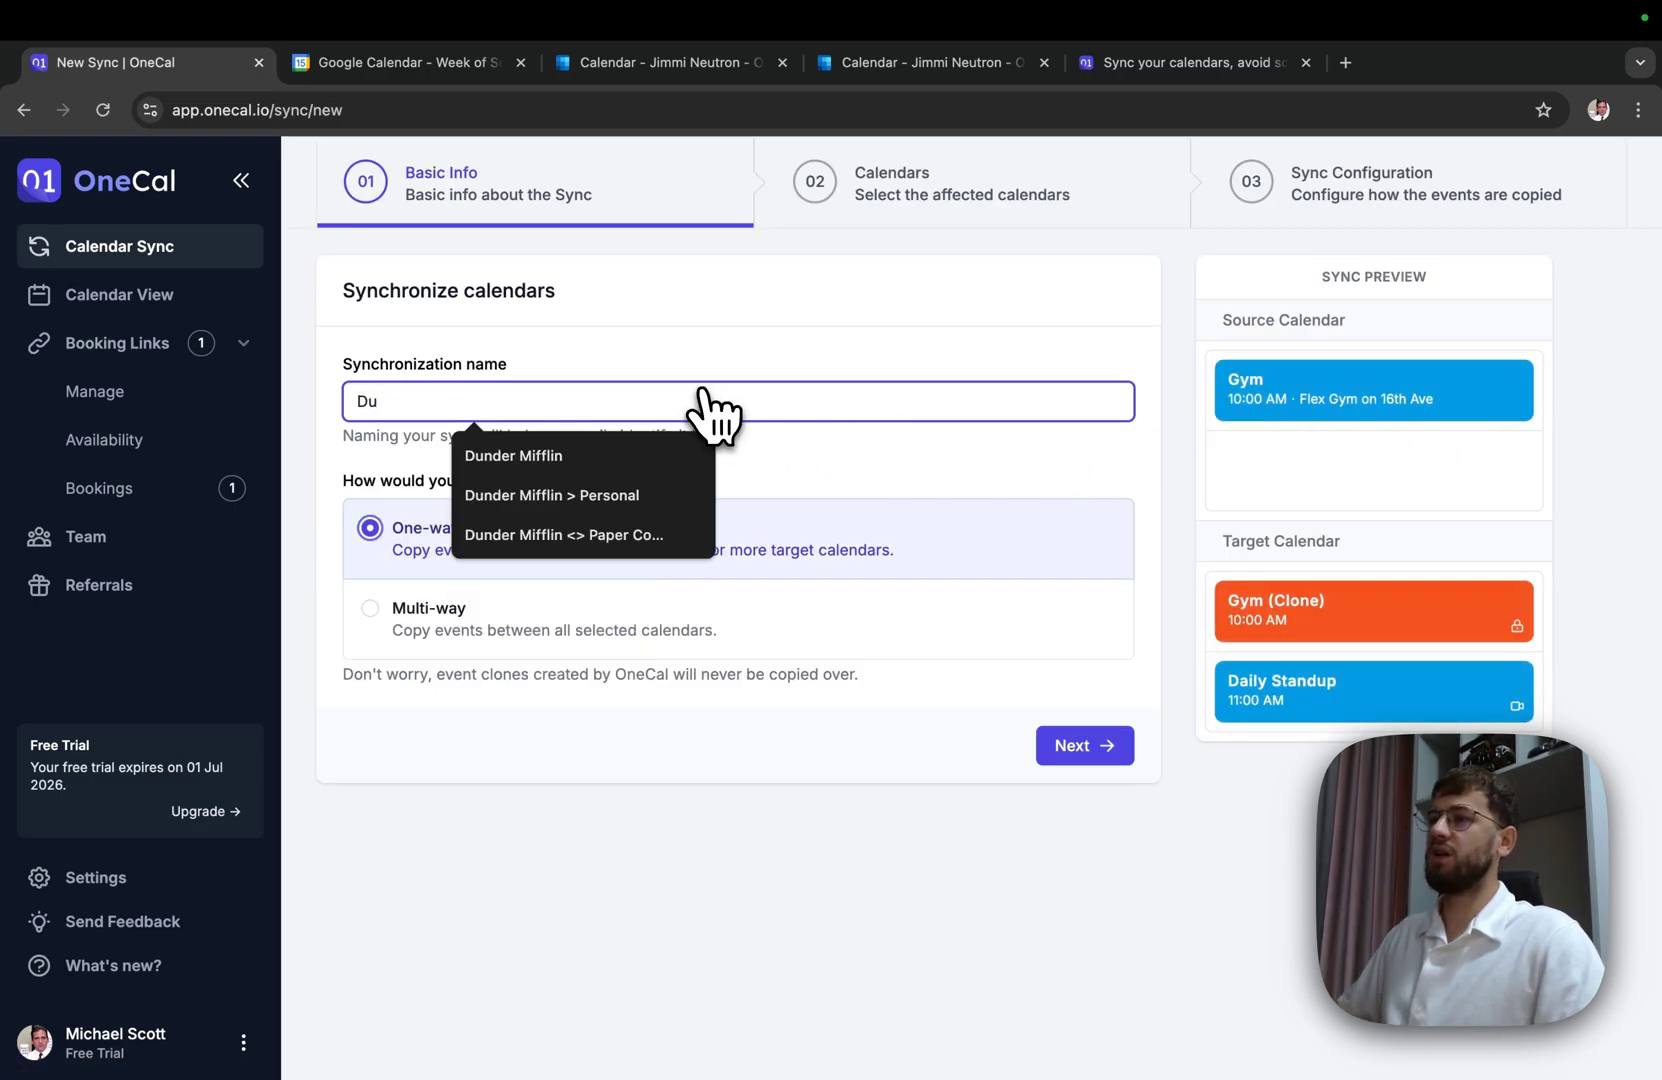
pyautogui.click(674, 495)
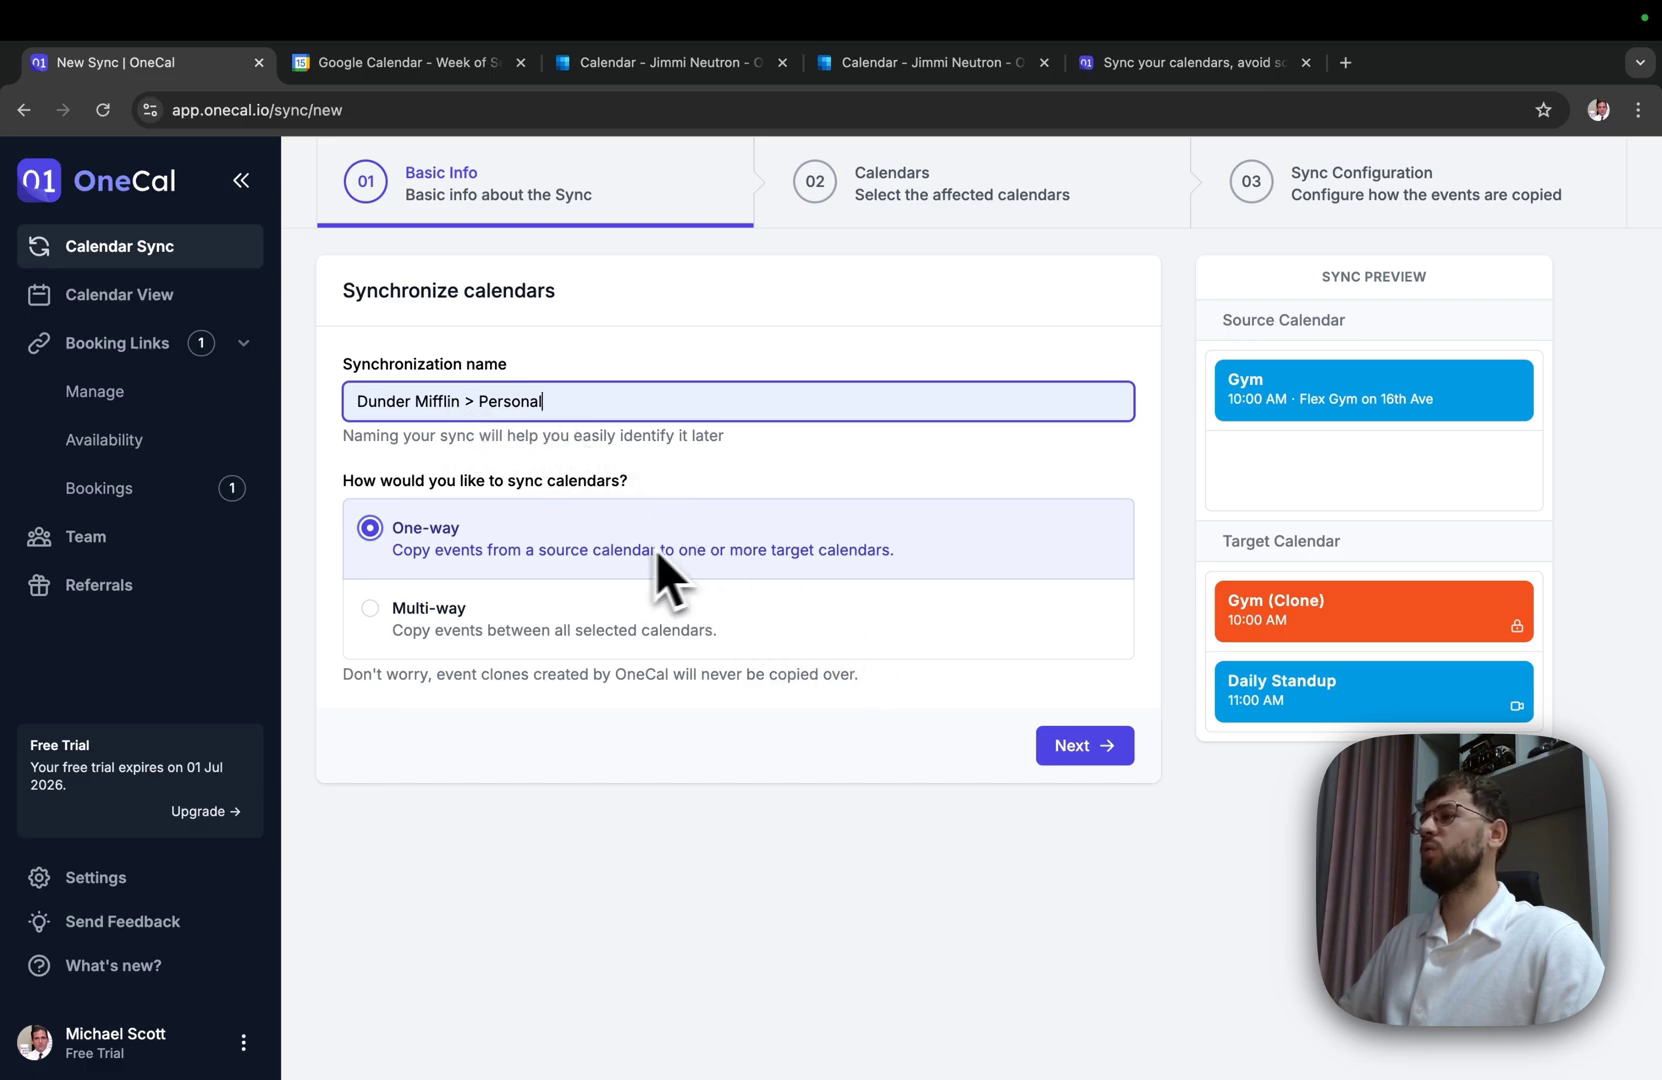
pyautogui.click(1040, 748)
pyautogui.scroll(-1, 527, 425)
pyautogui.click(527, 424)
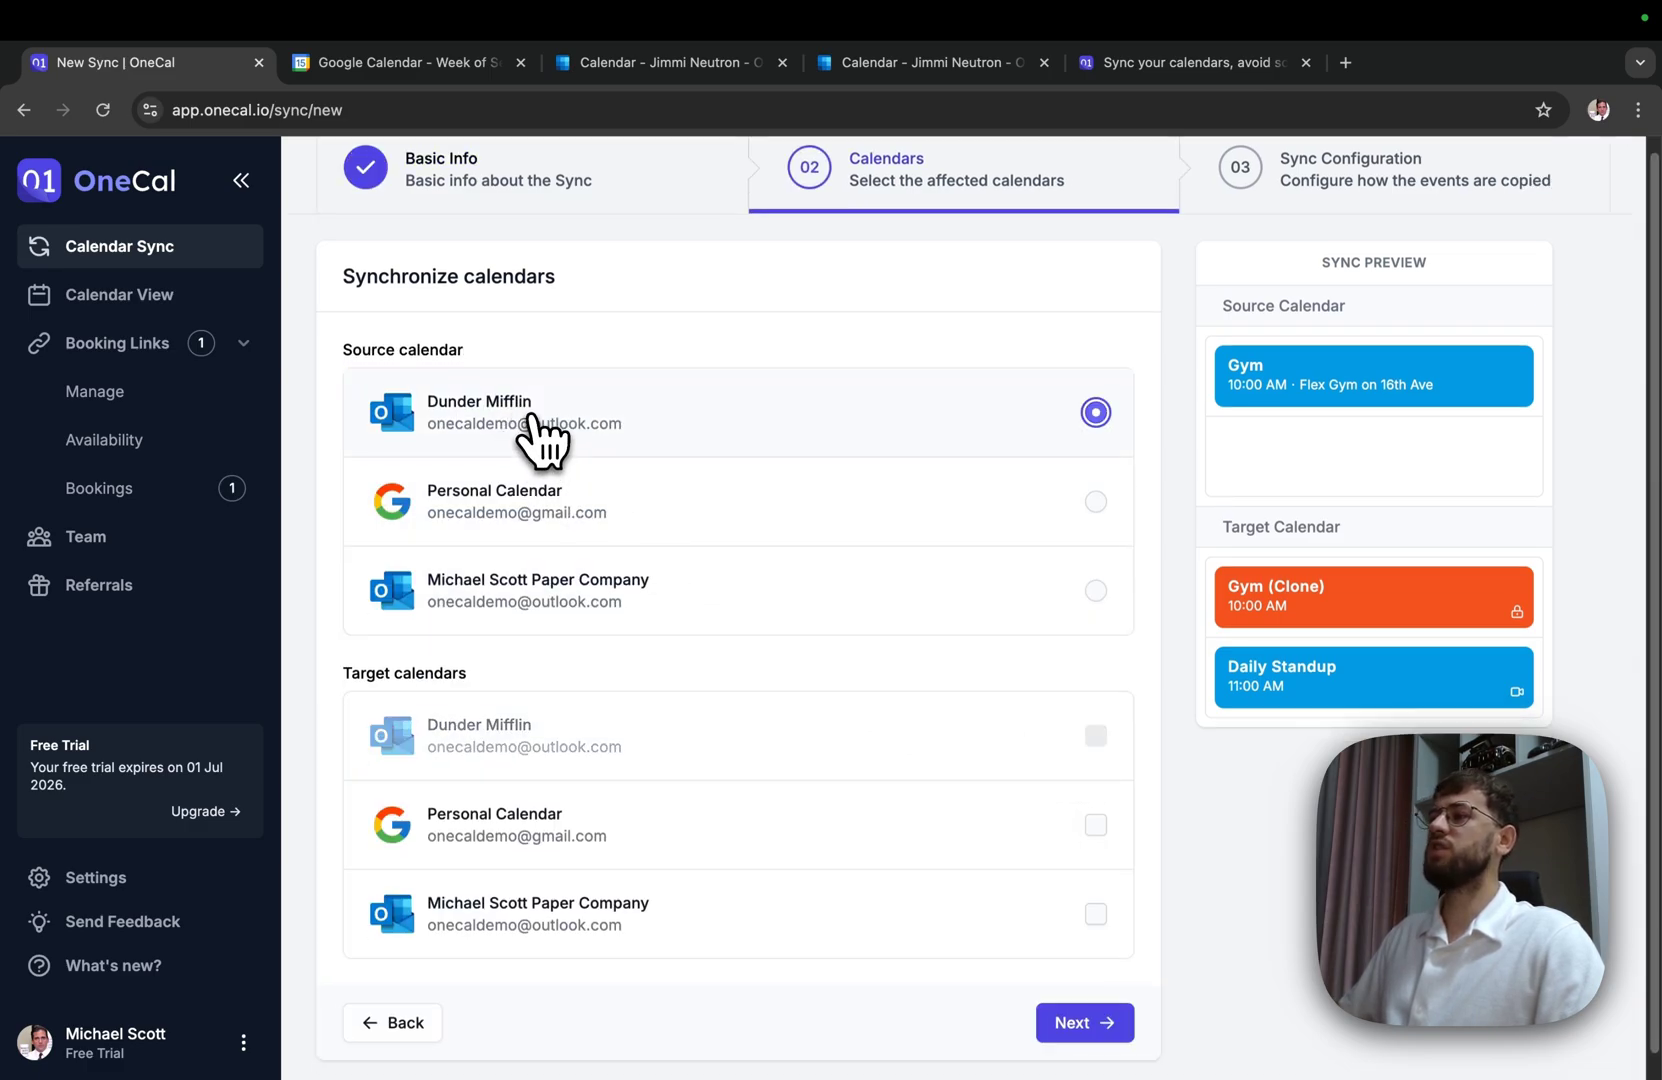
pyautogui.click(528, 845)
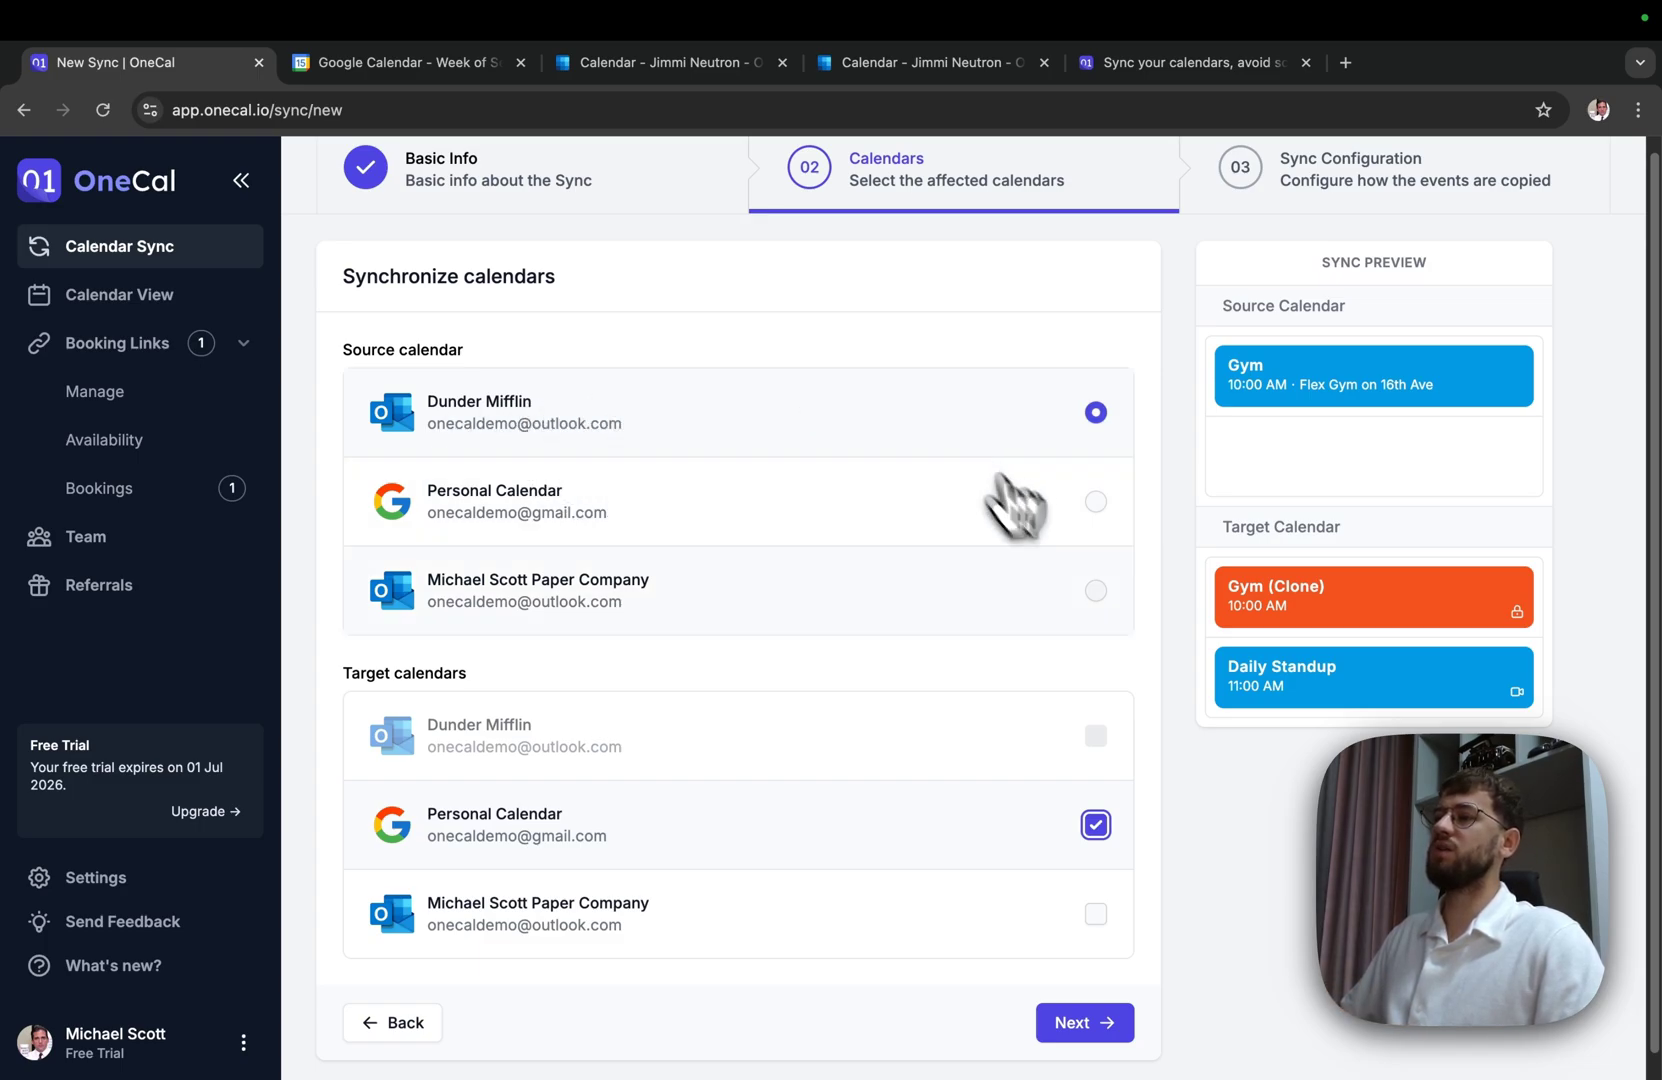
pyautogui.click(1084, 1024)
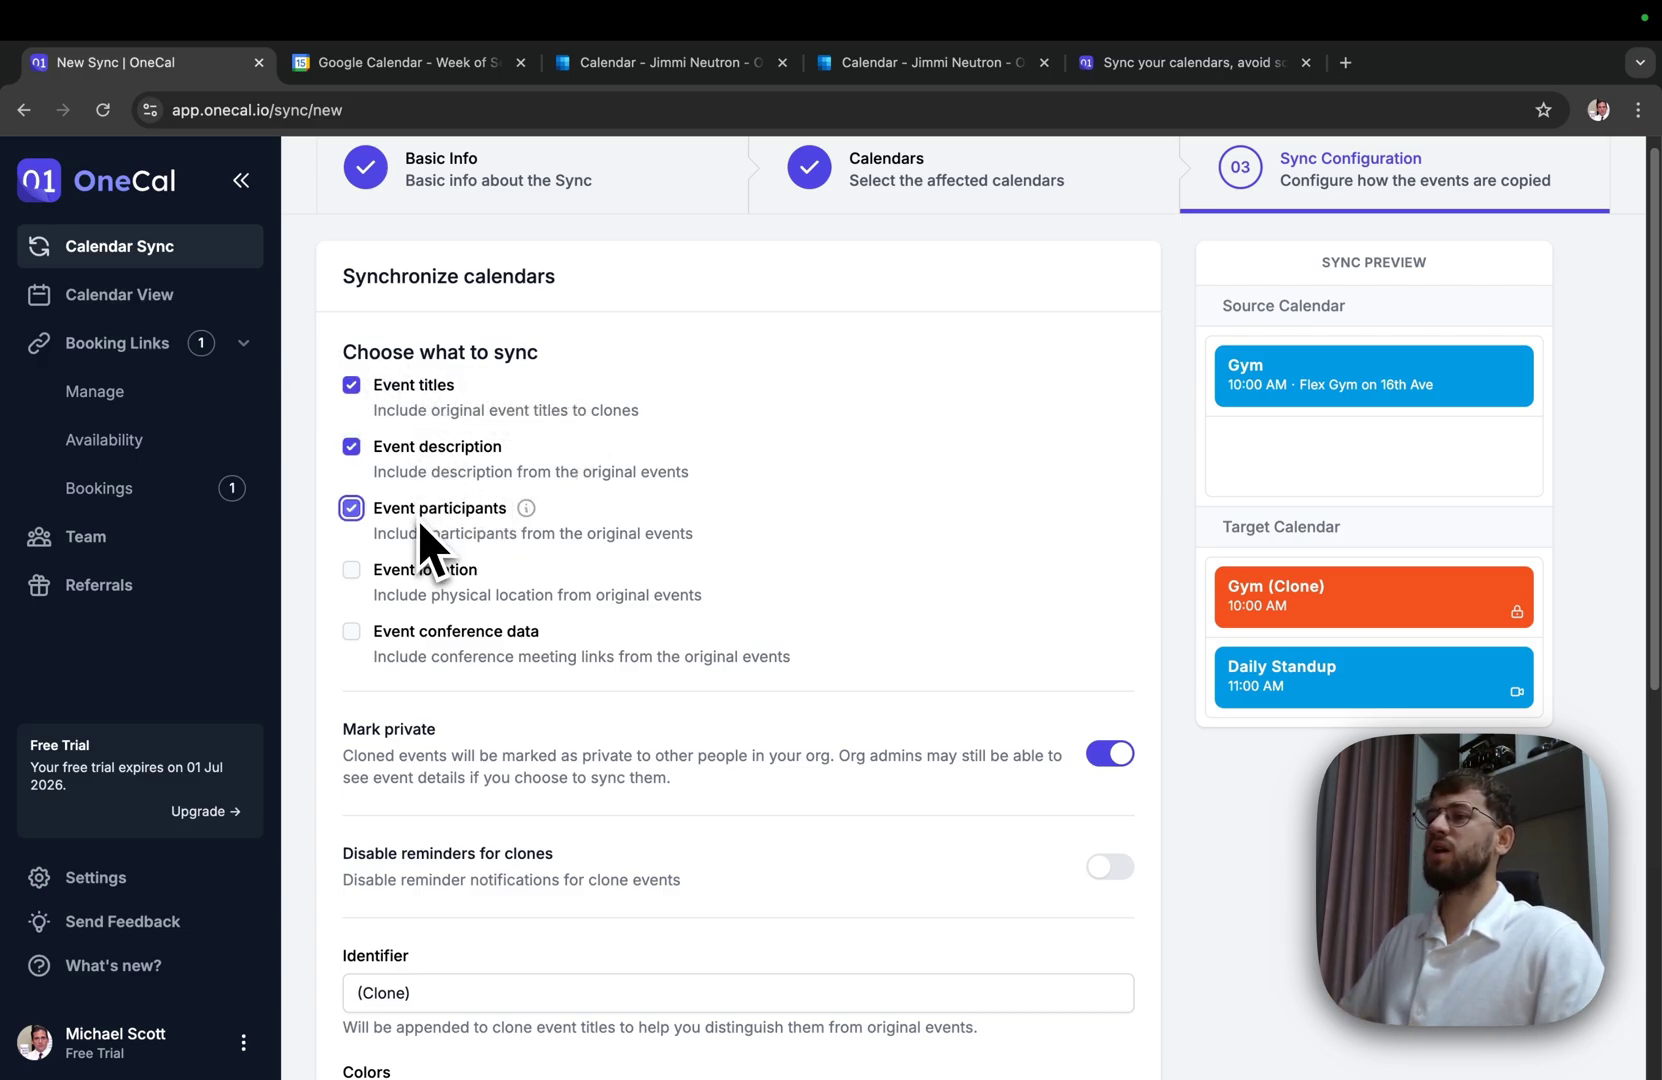
# - Include conference meeting links in the clones, colour them Lavender/Purple, and start the sync
pyautogui.click(445, 640)
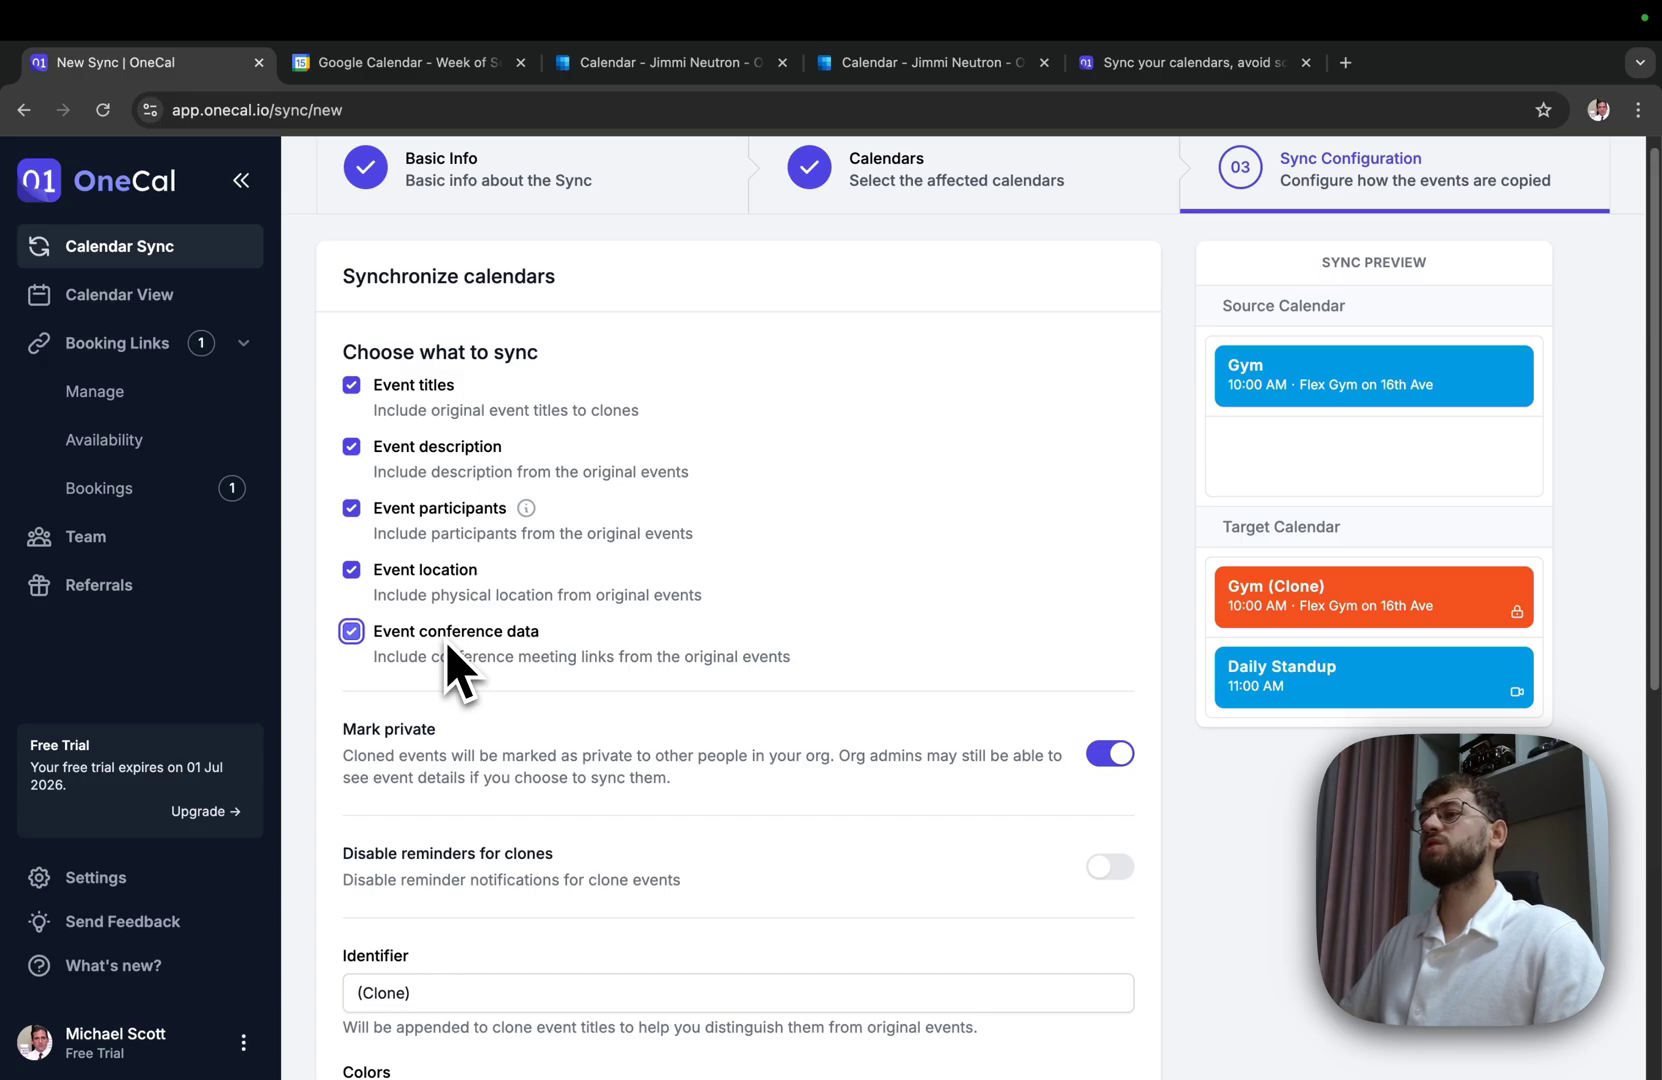
pyautogui.scroll(-3, 445, 640)
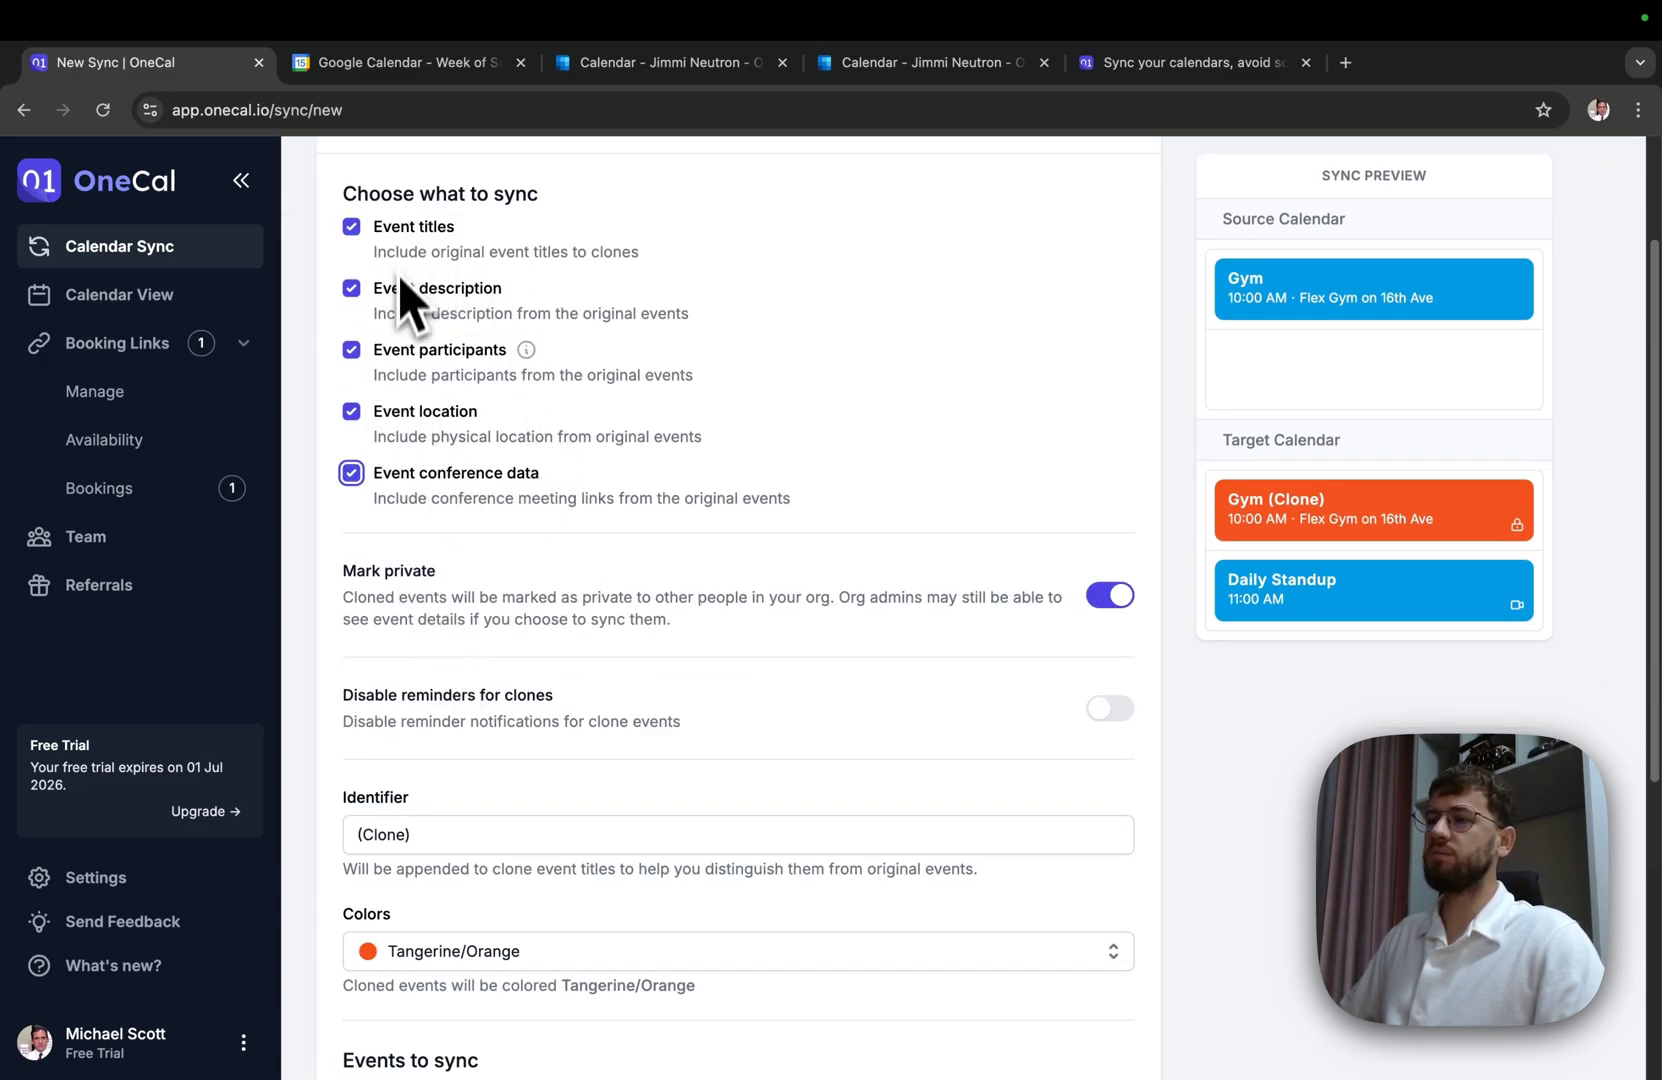
pyautogui.scroll(-5, 512, 602)
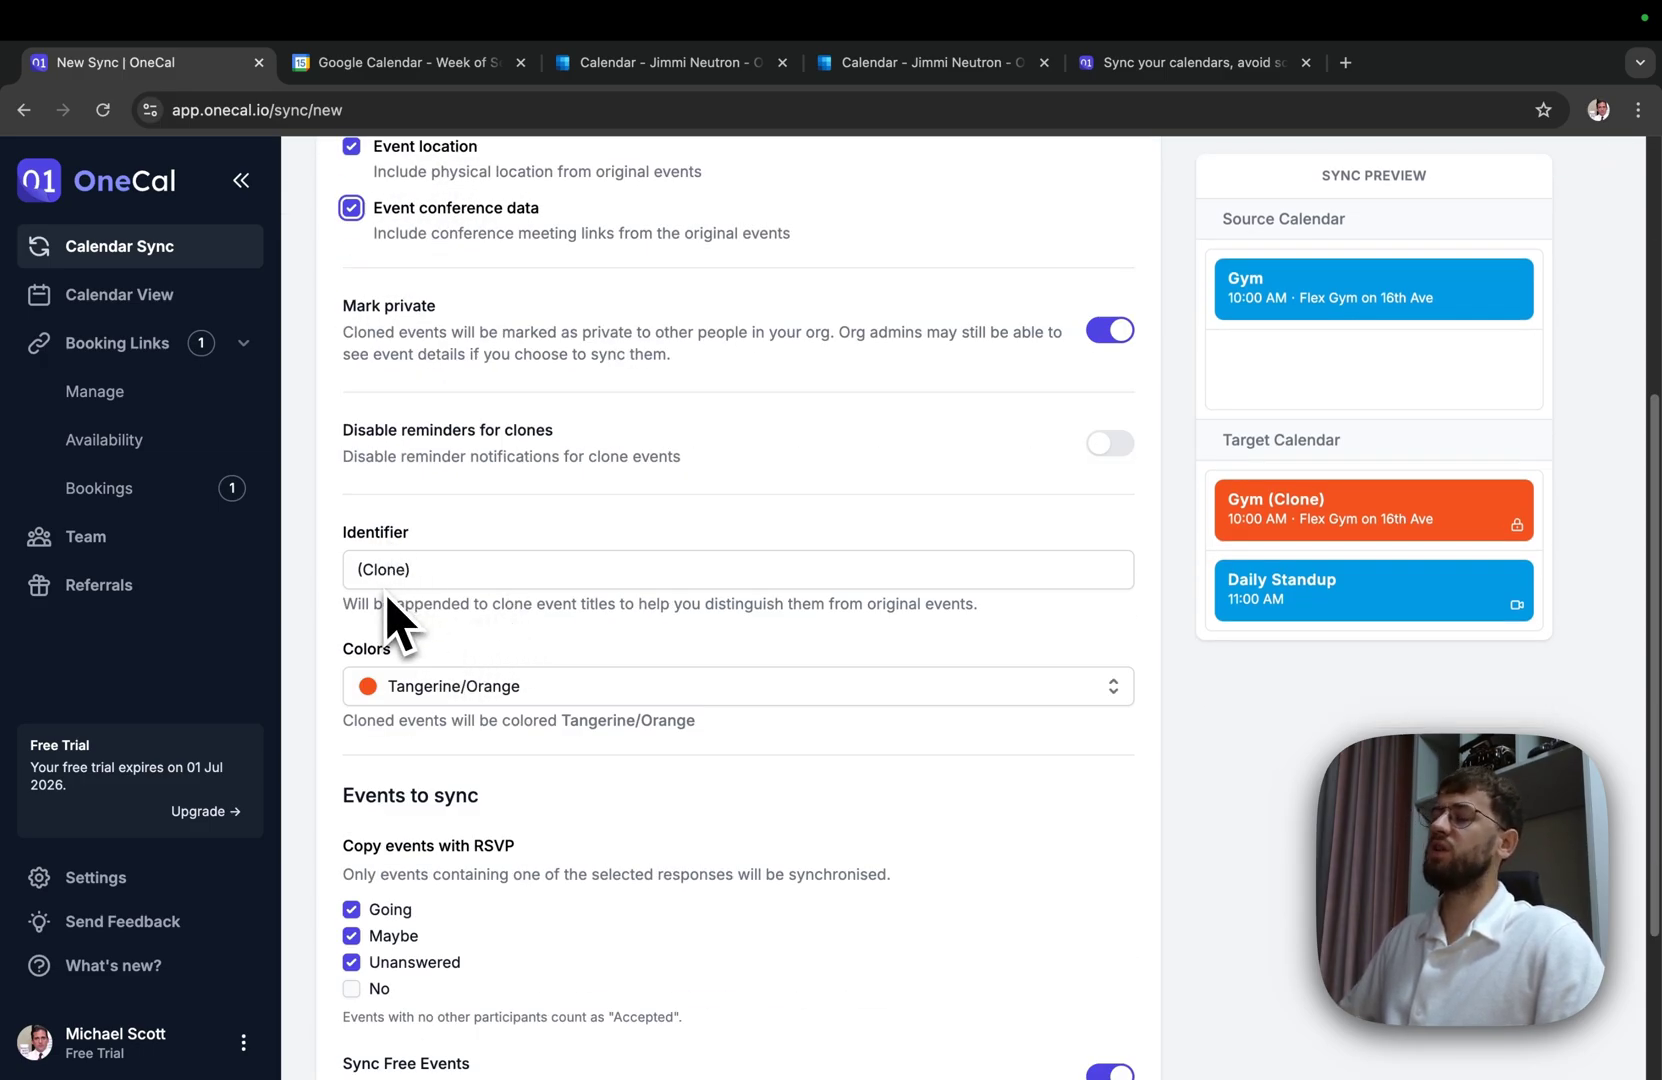
pyautogui.scroll(-4, 395, 620)
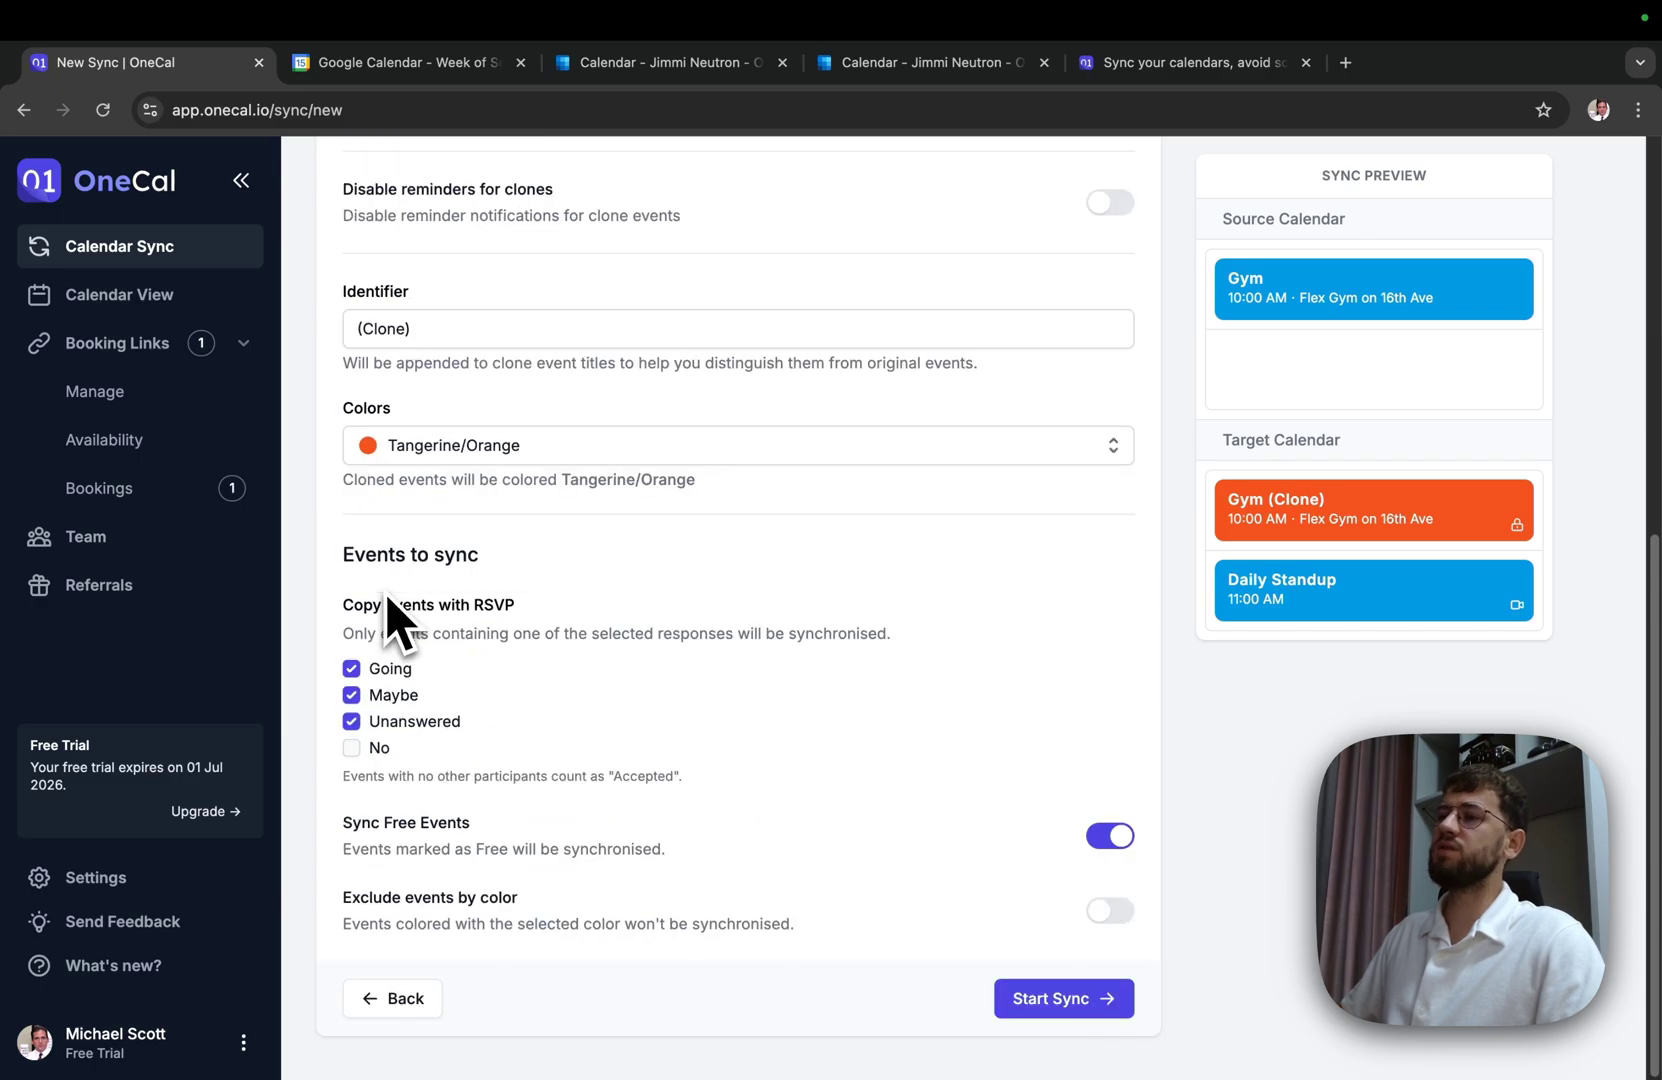
pyautogui.click(490, 455)
pyautogui.scroll(-2, 570, 600)
pyautogui.click(535, 670)
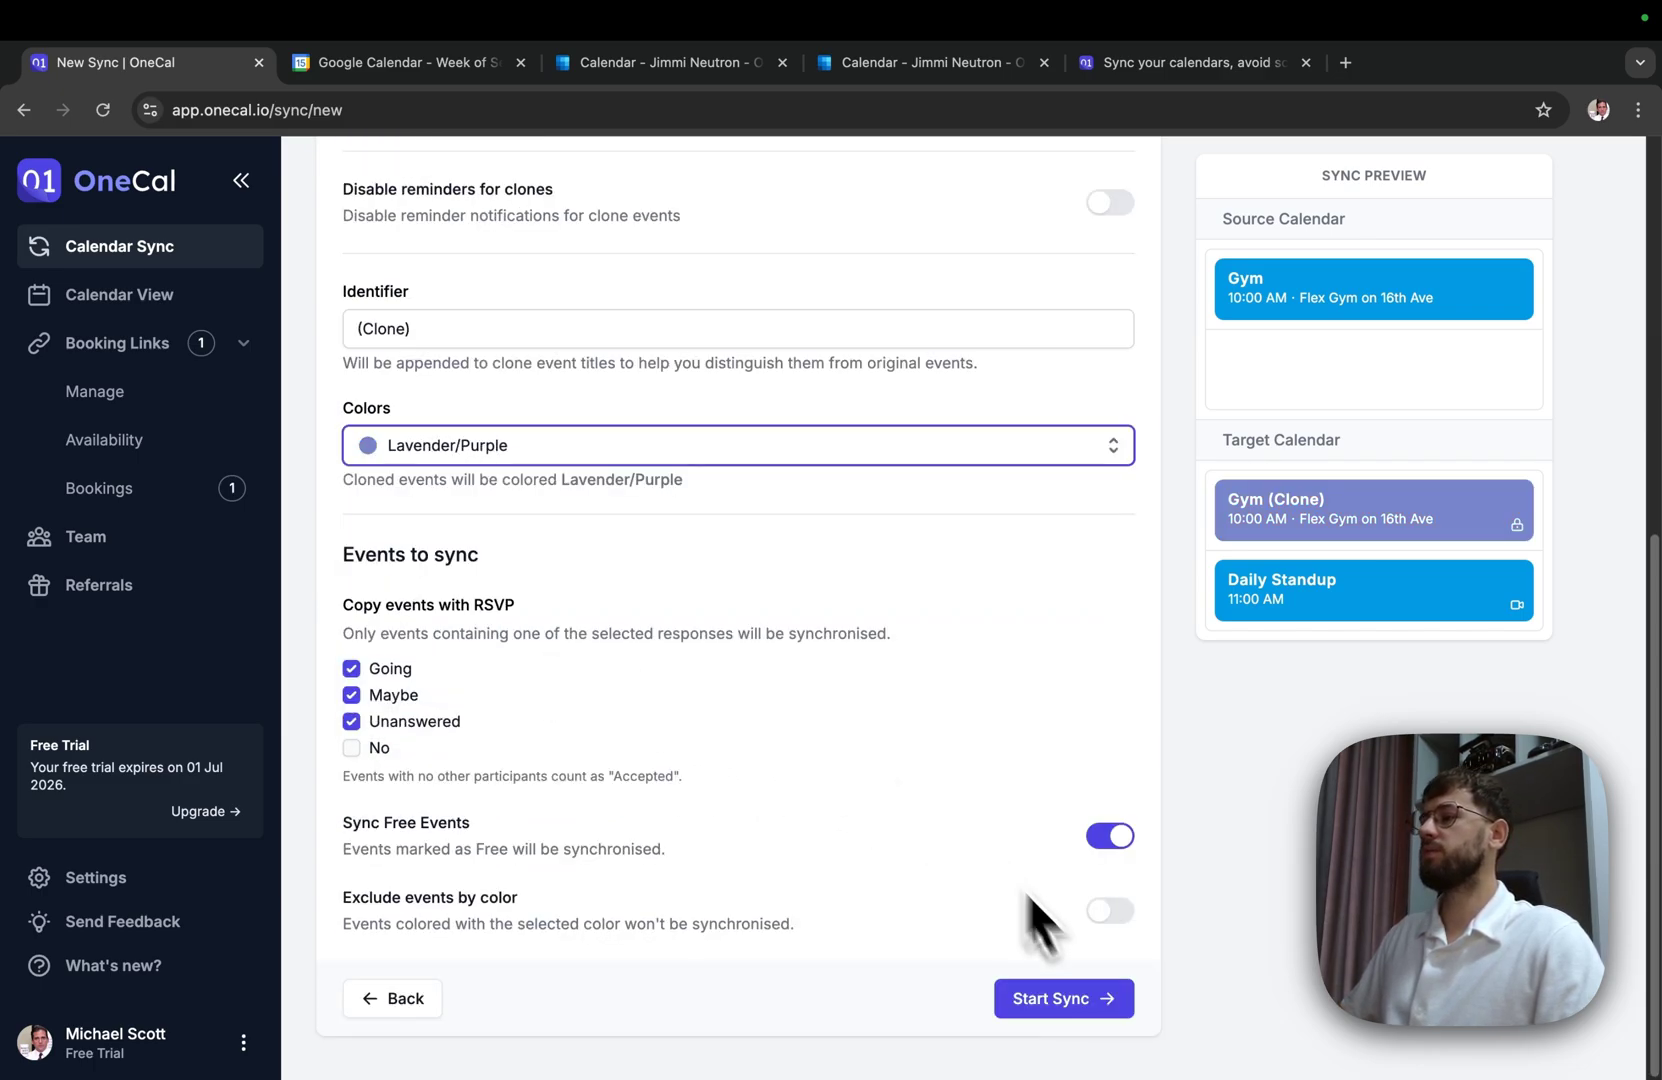
pyautogui.click(1066, 1000)
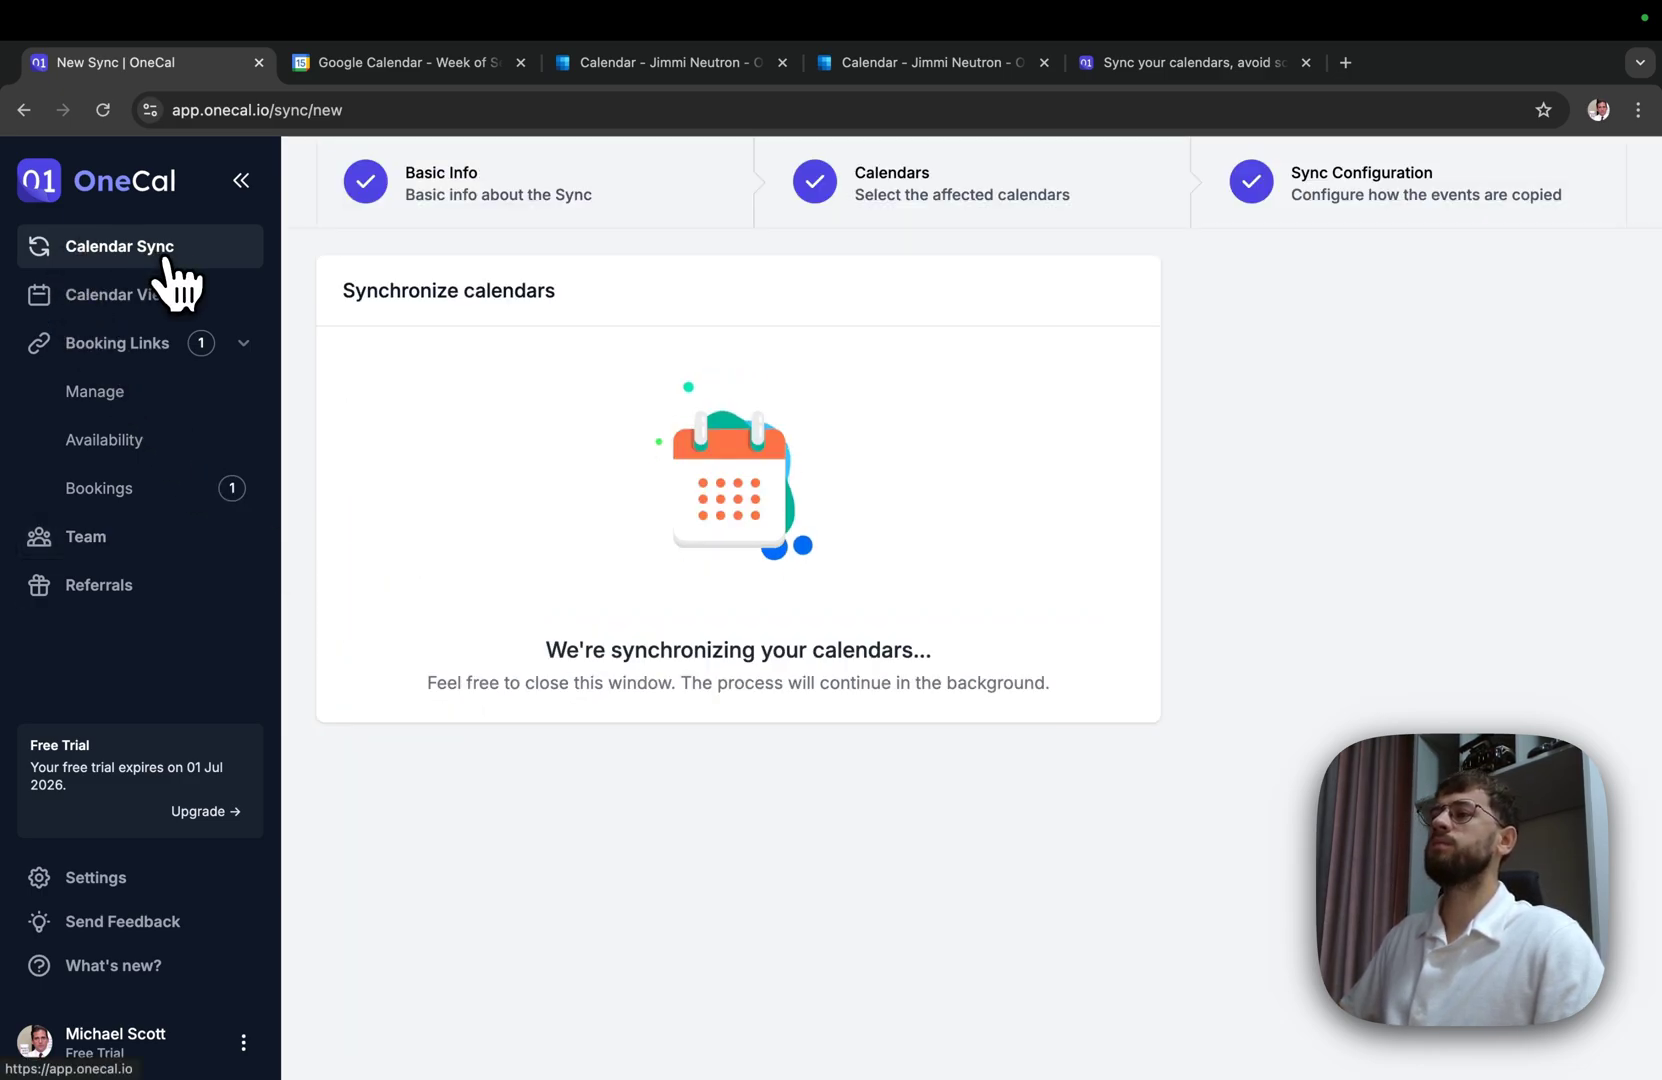
pyautogui.click(172, 262)
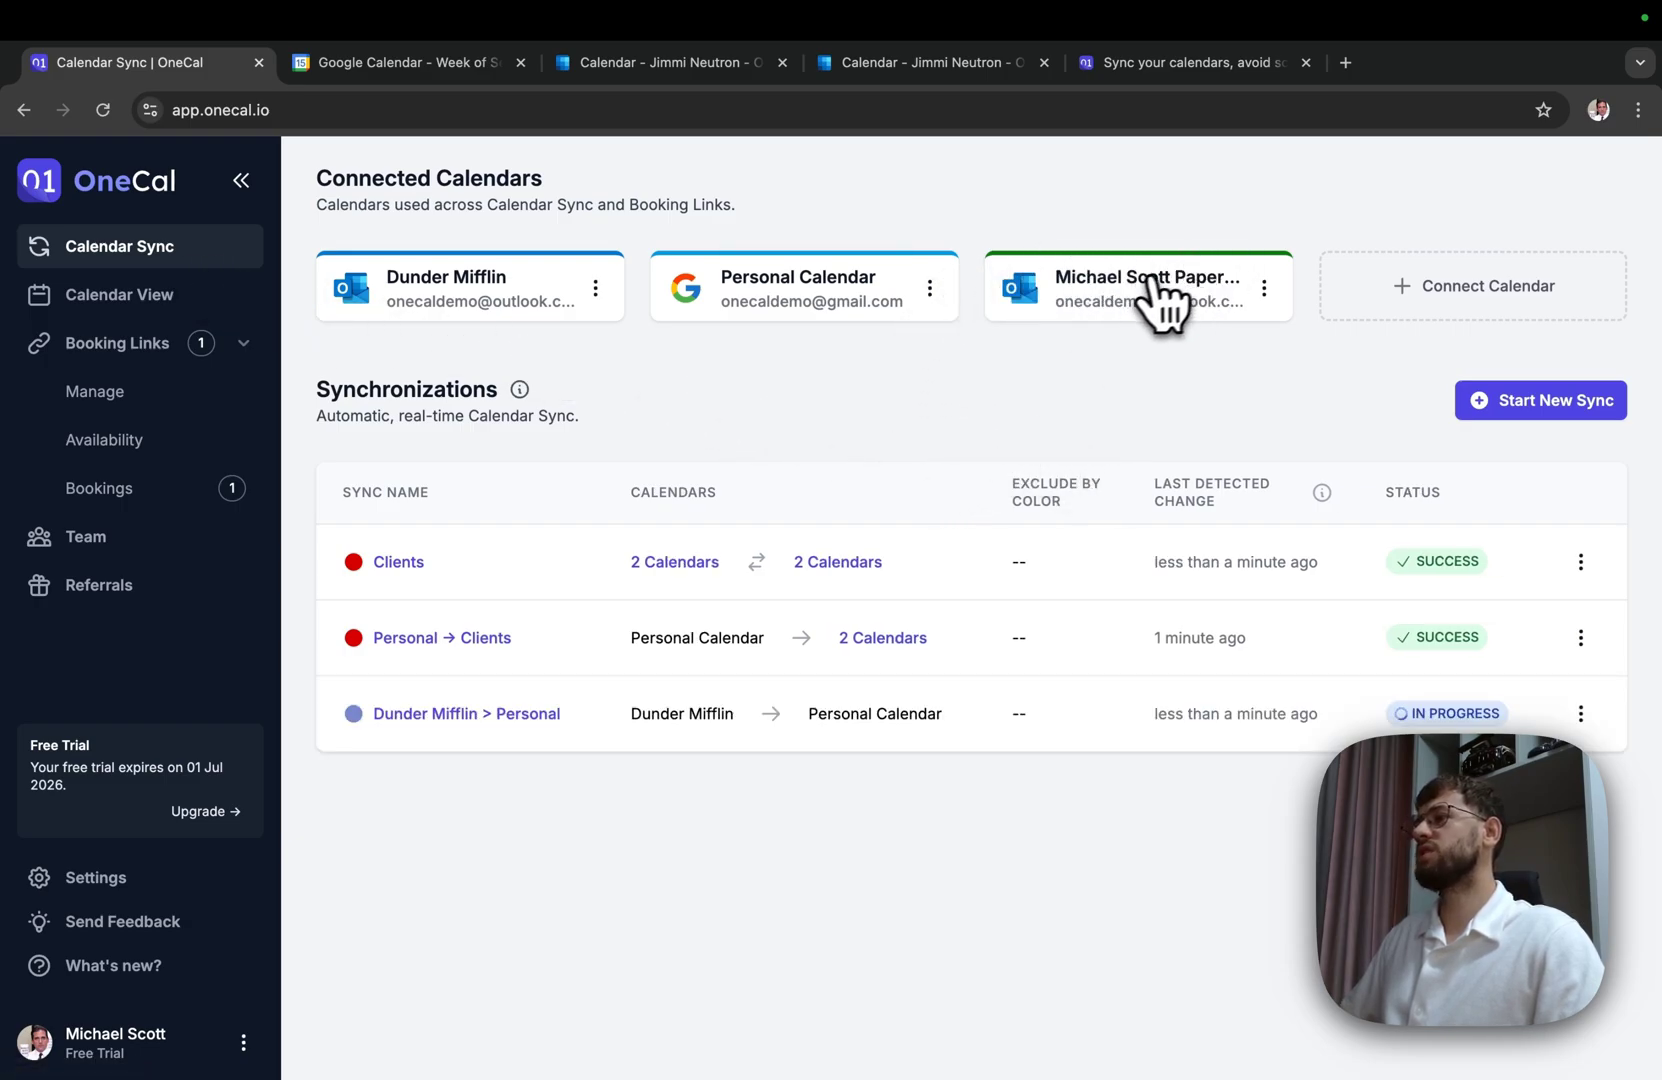
# - Set up a sync named Paper Company -> Personal from Michael Scott Paper Company into Personal Calendar
pyautogui.click(1500, 403)
pyautogui.click(760, 405)
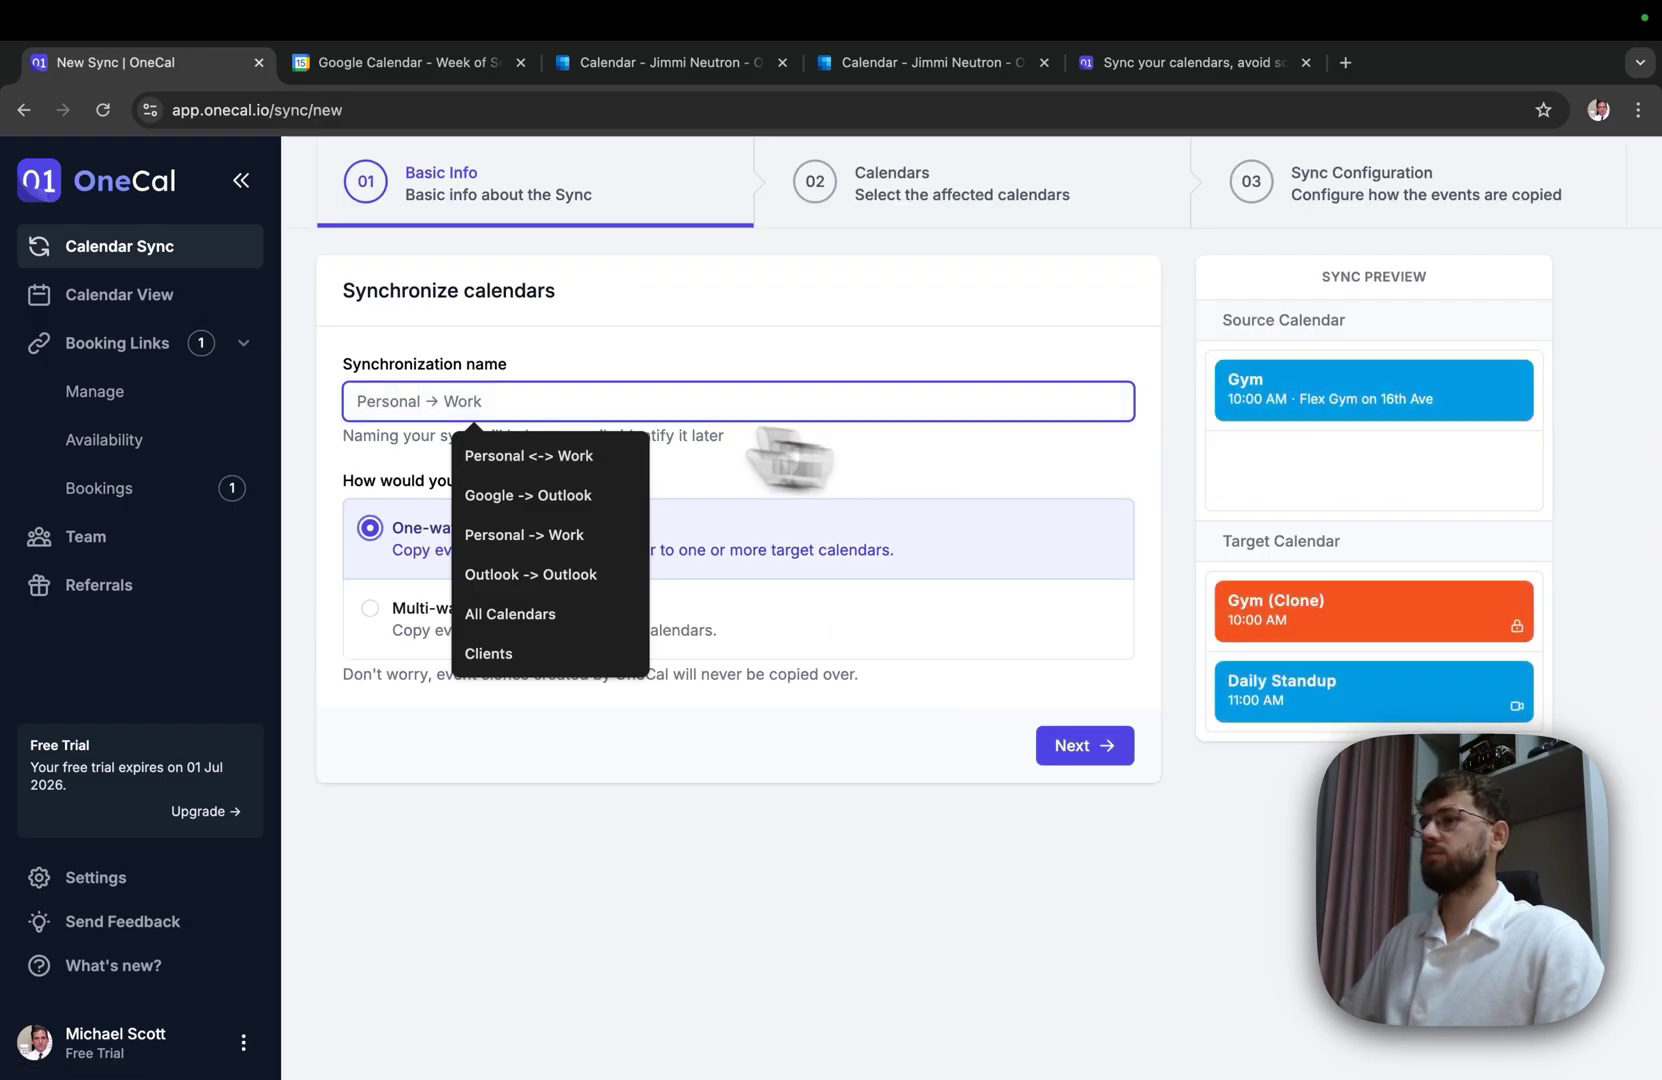
pyautogui.write('Paper Company -> Personal')
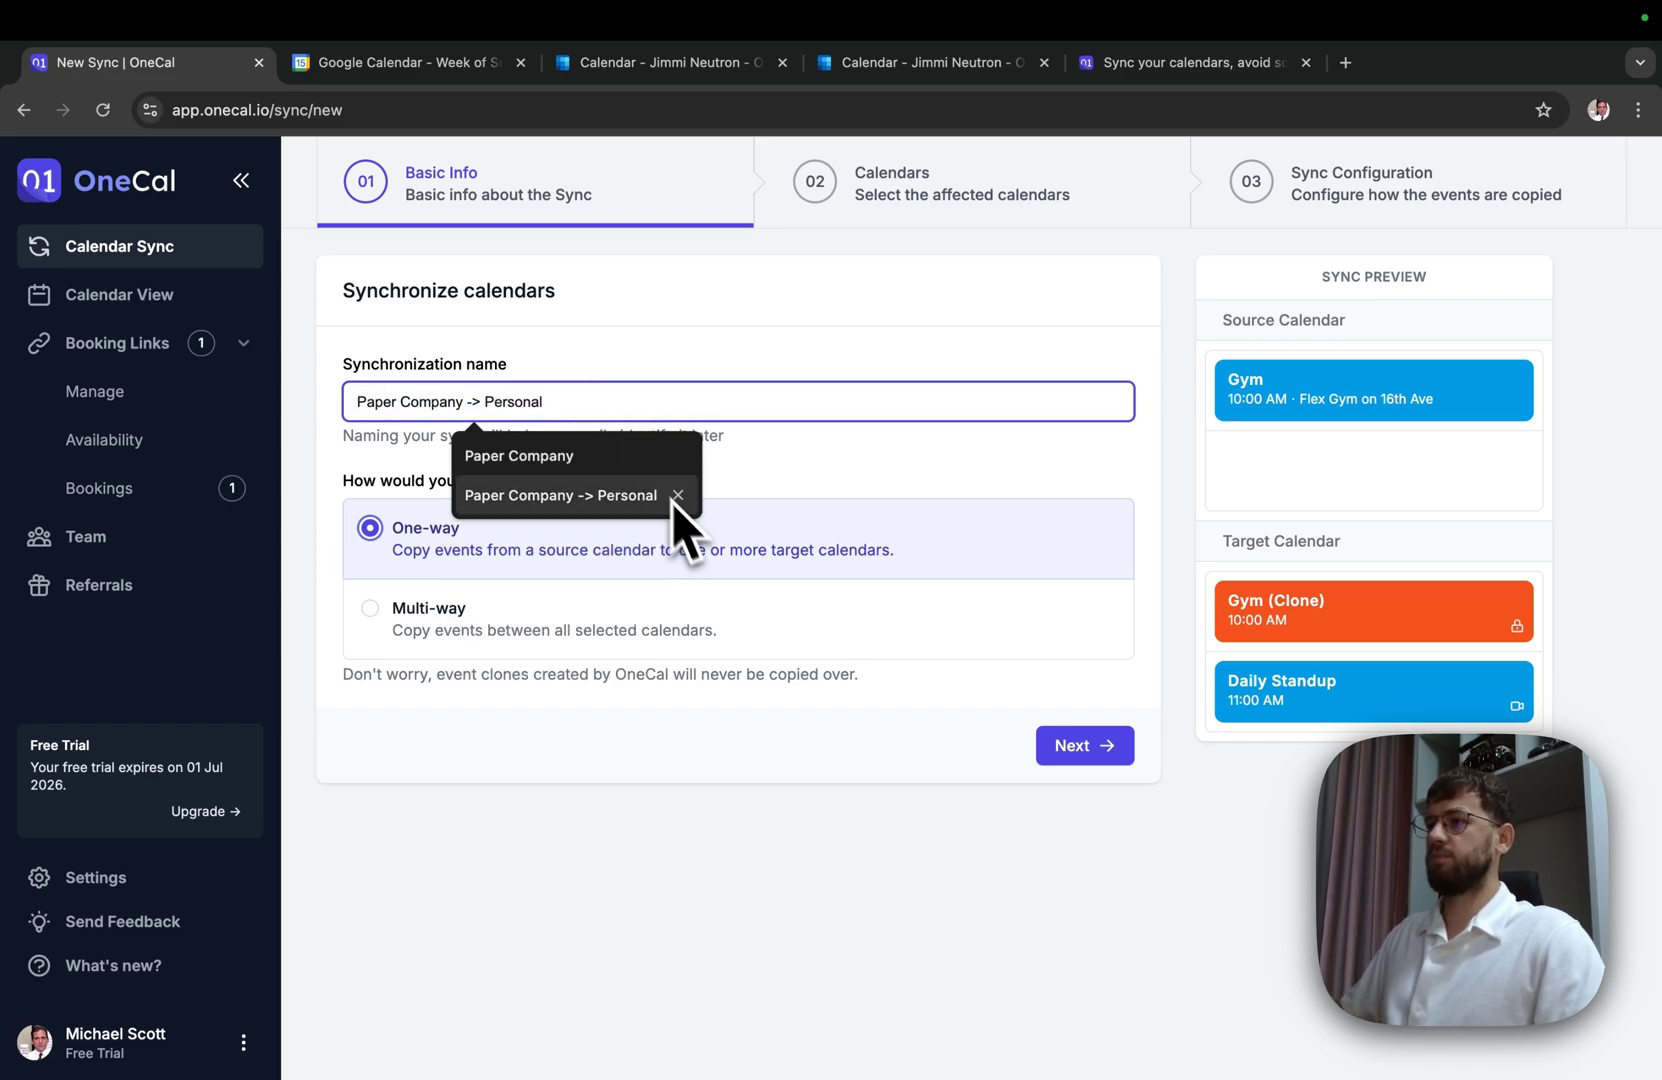
pyautogui.click(672, 497)
pyautogui.click(1080, 745)
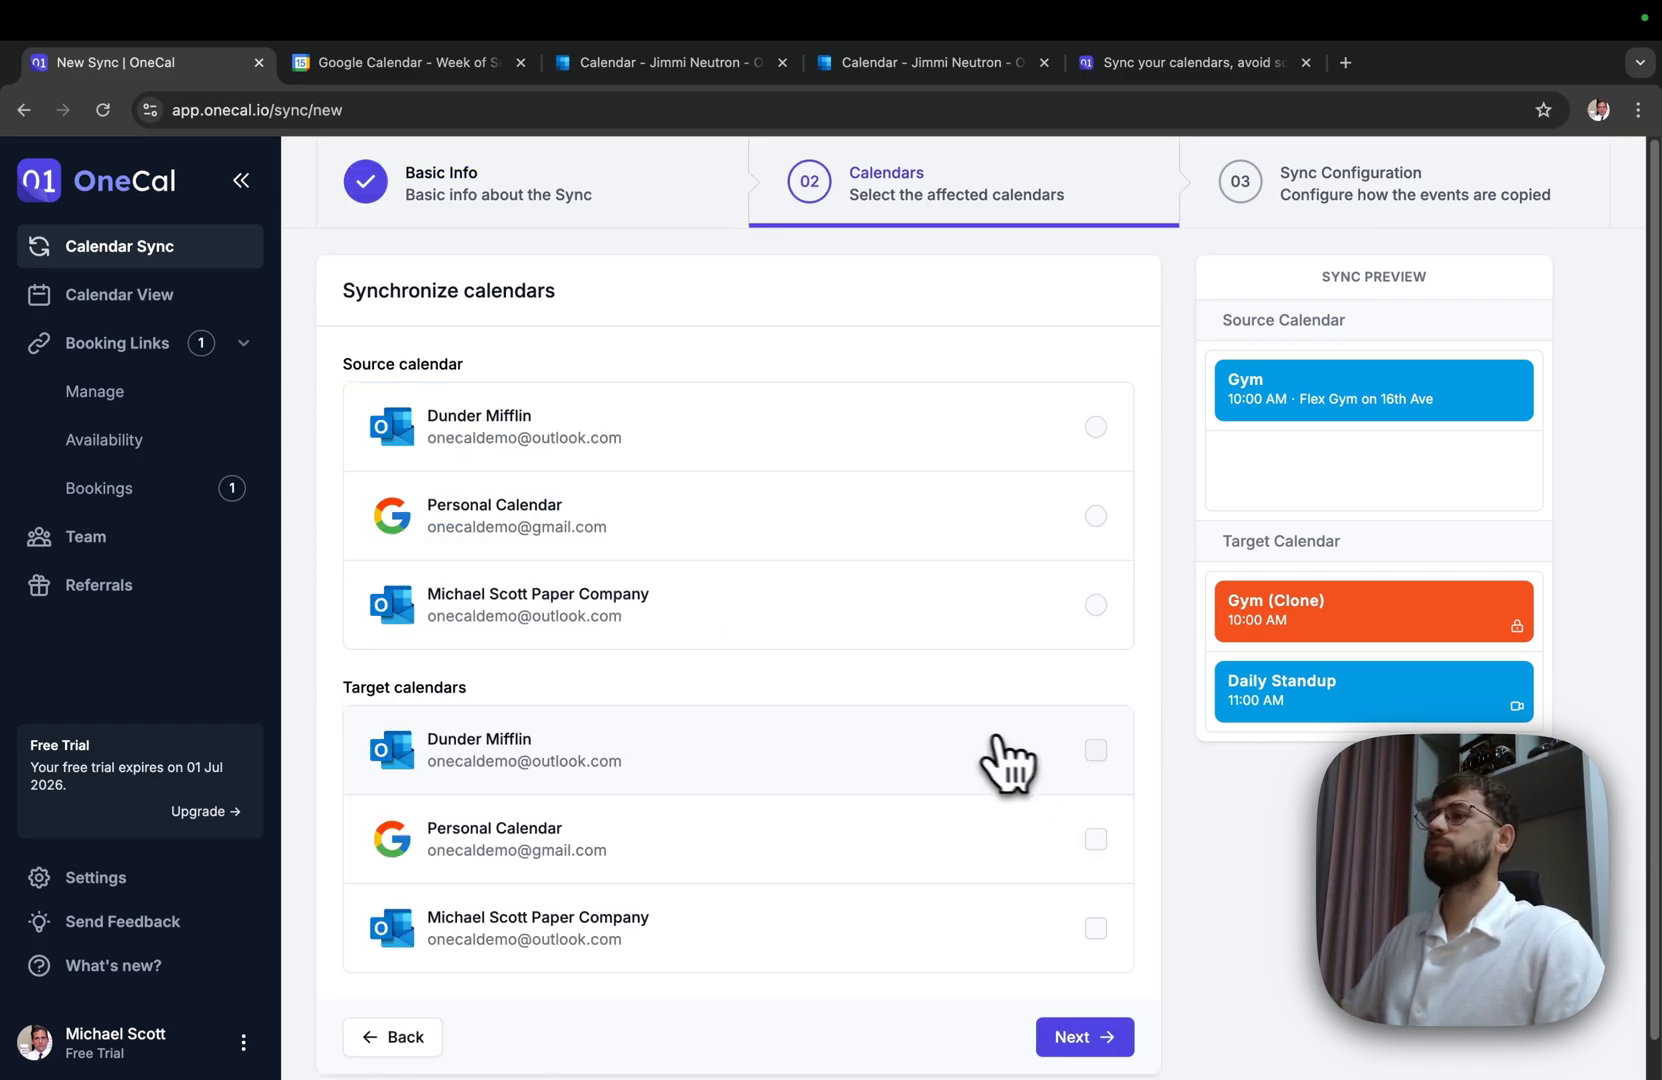
pyautogui.click(540, 615)
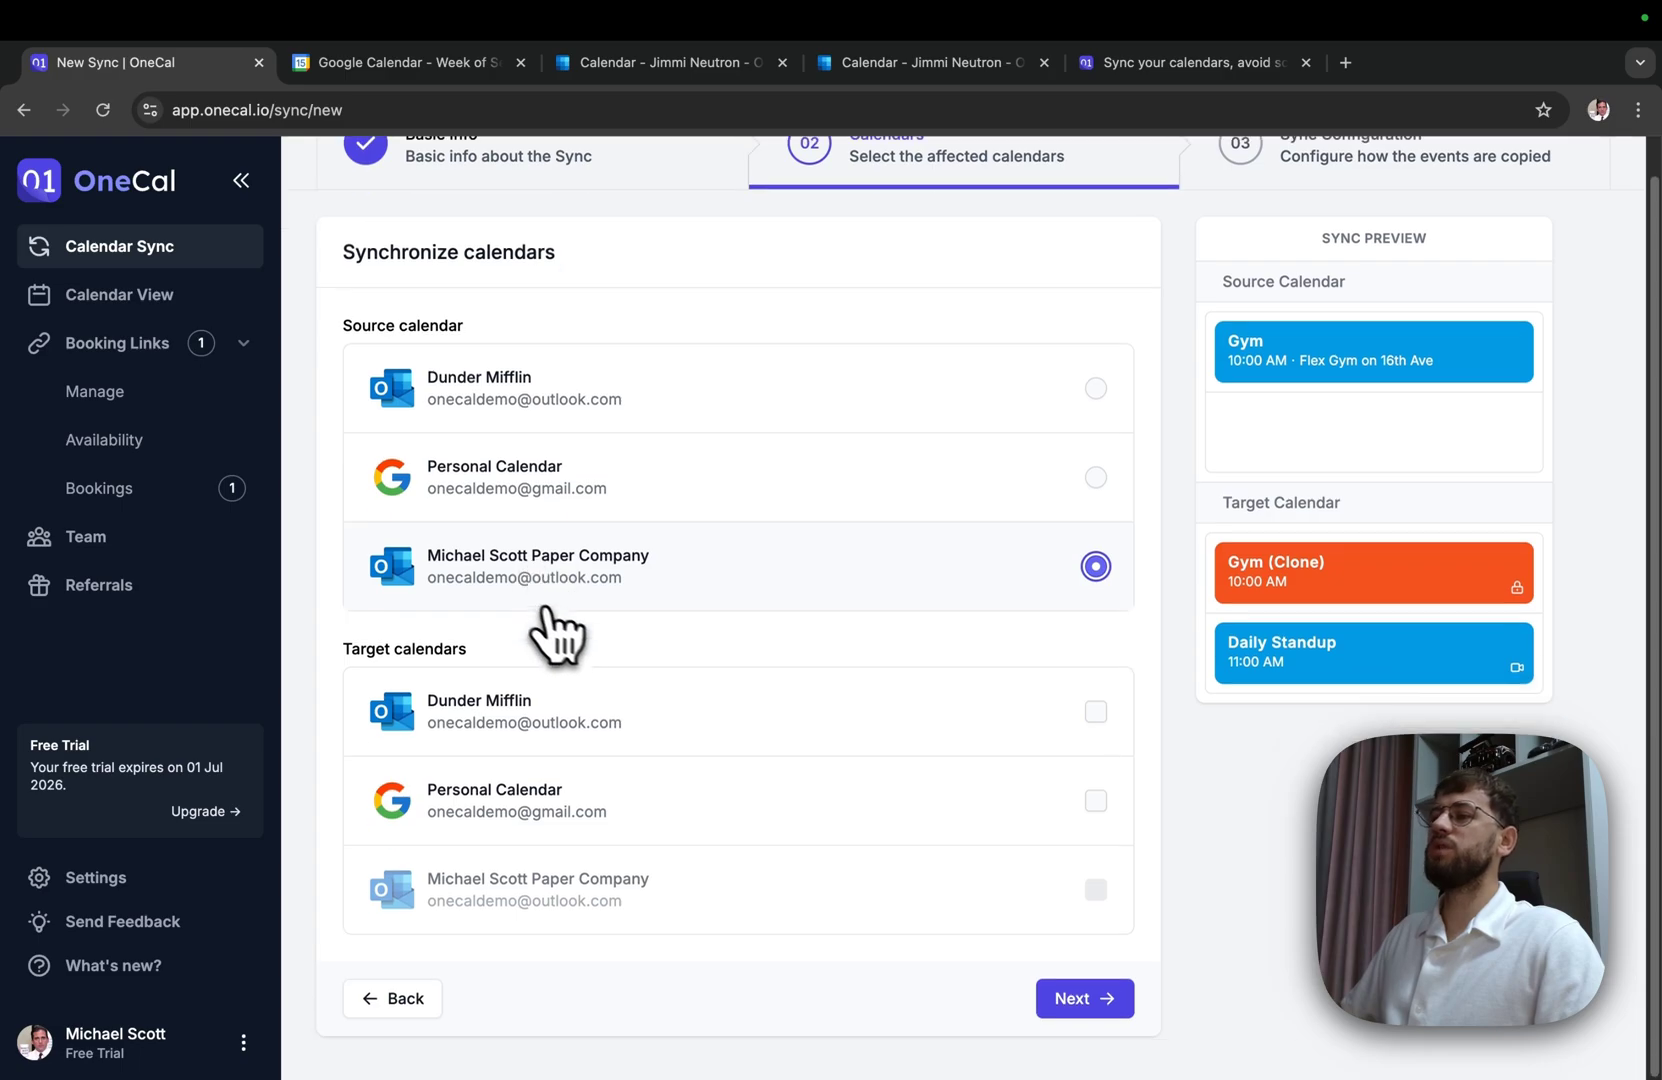
pyautogui.click(549, 805)
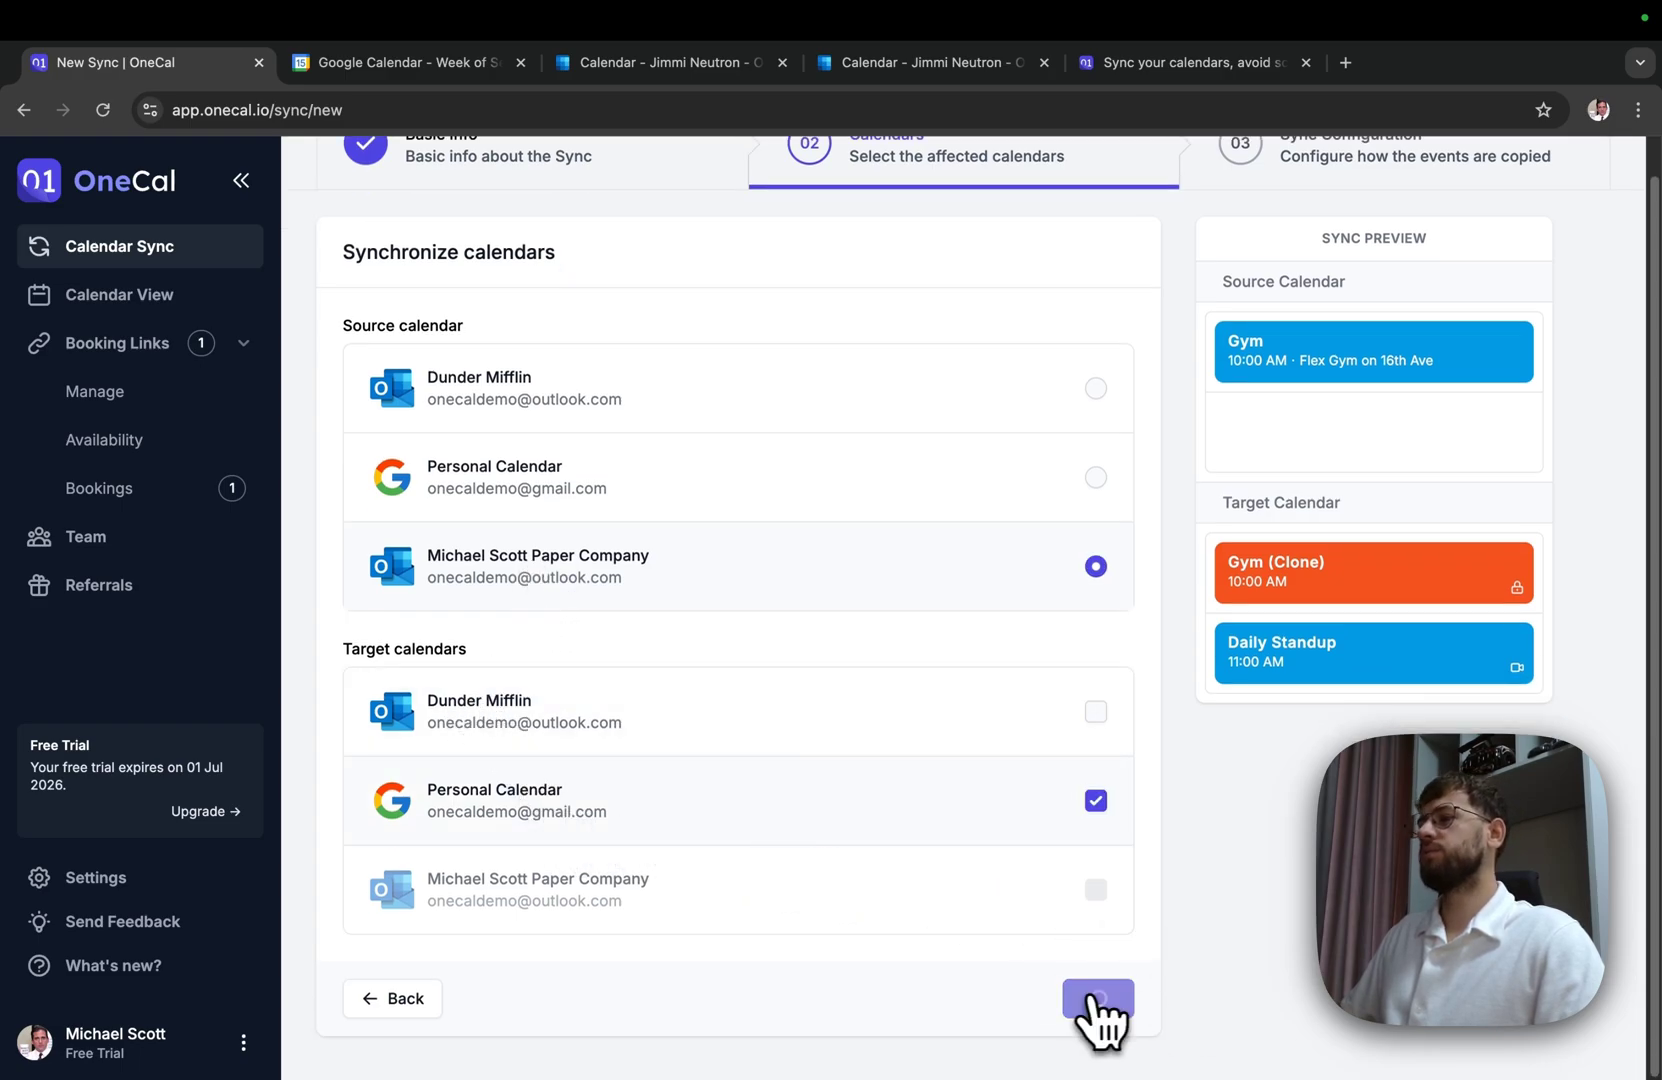
pyautogui.click(1098, 1002)
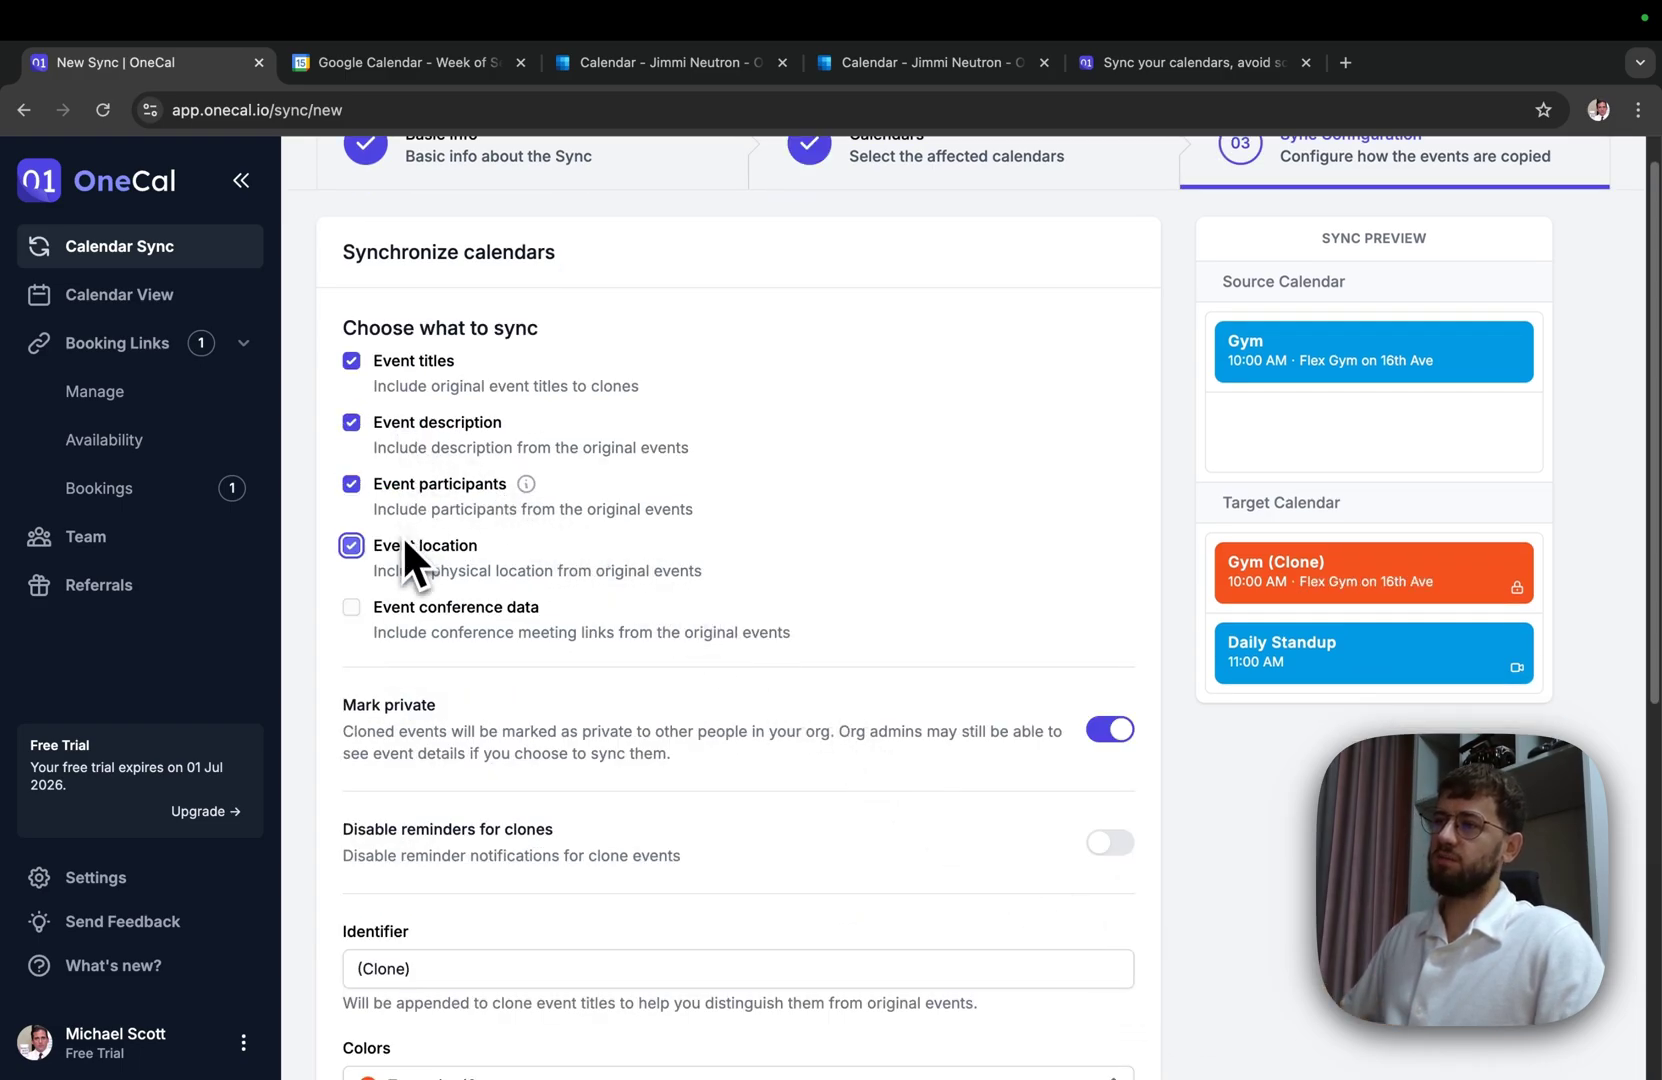
# - Colour the clones Lavender/Purple and start the Paper Company -> Personal sync
pyautogui.scroll(-6, 430, 620)
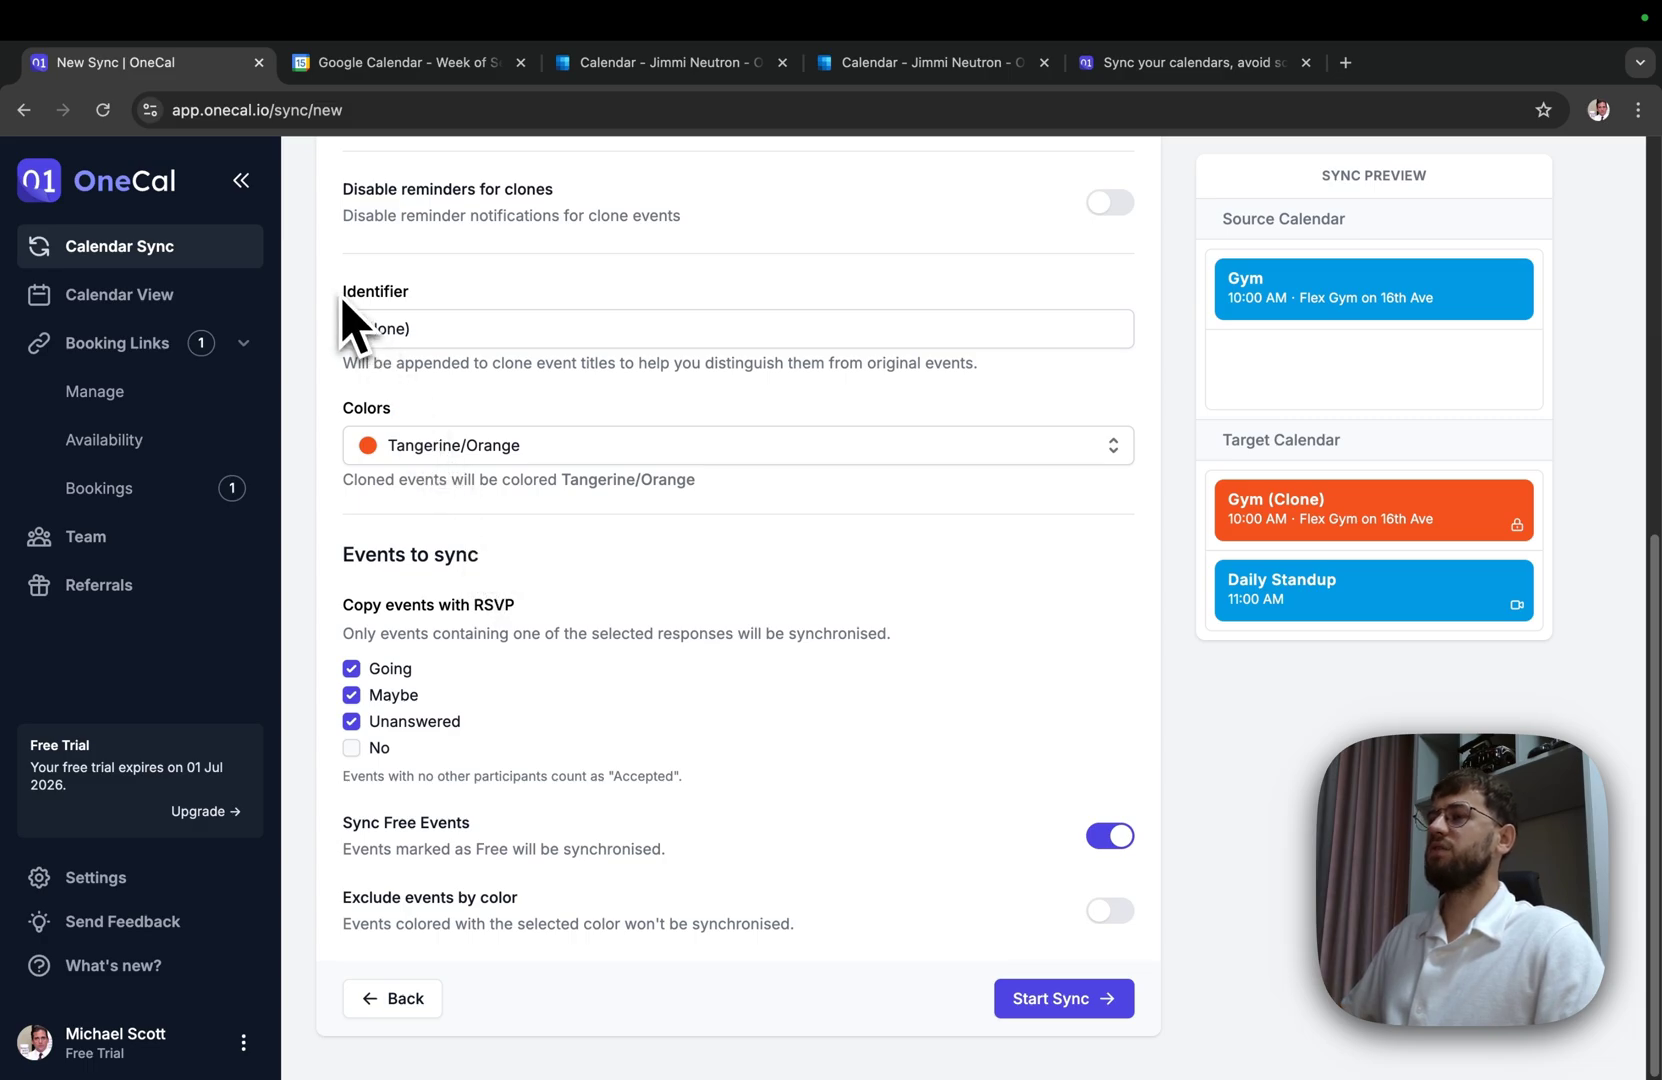
pyautogui.click(464, 441)
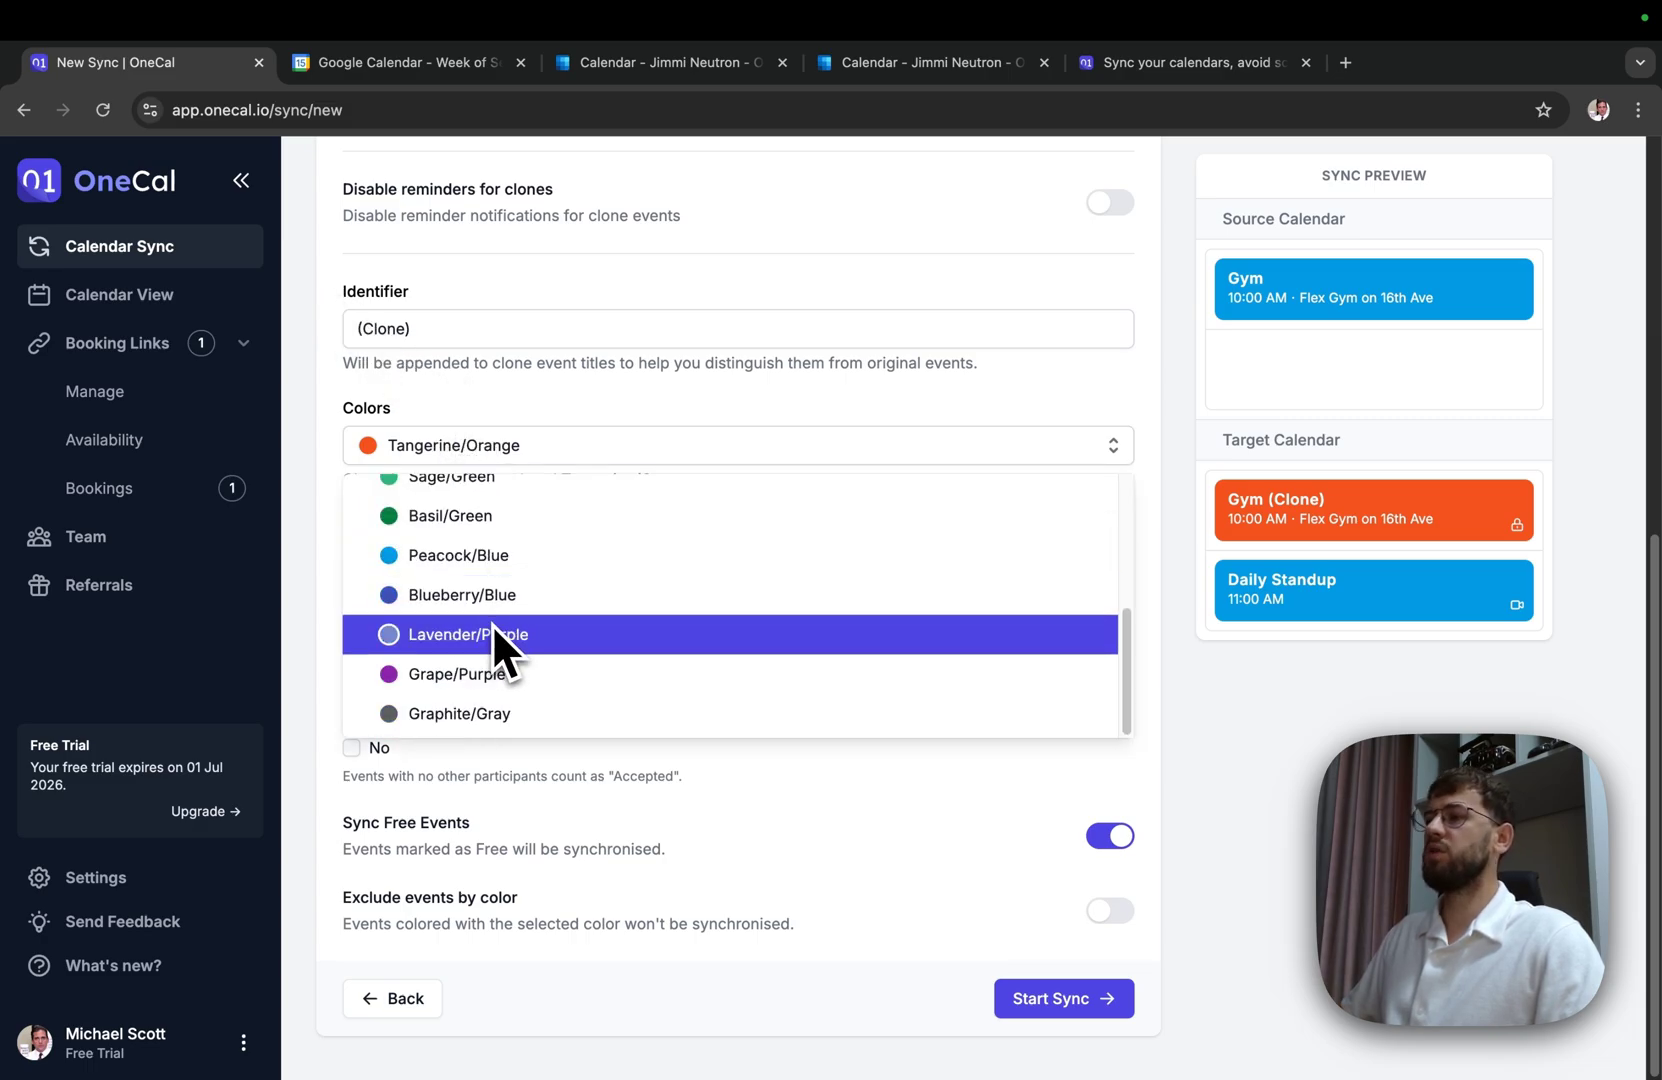
pyautogui.click(508, 636)
pyautogui.click(1092, 1005)
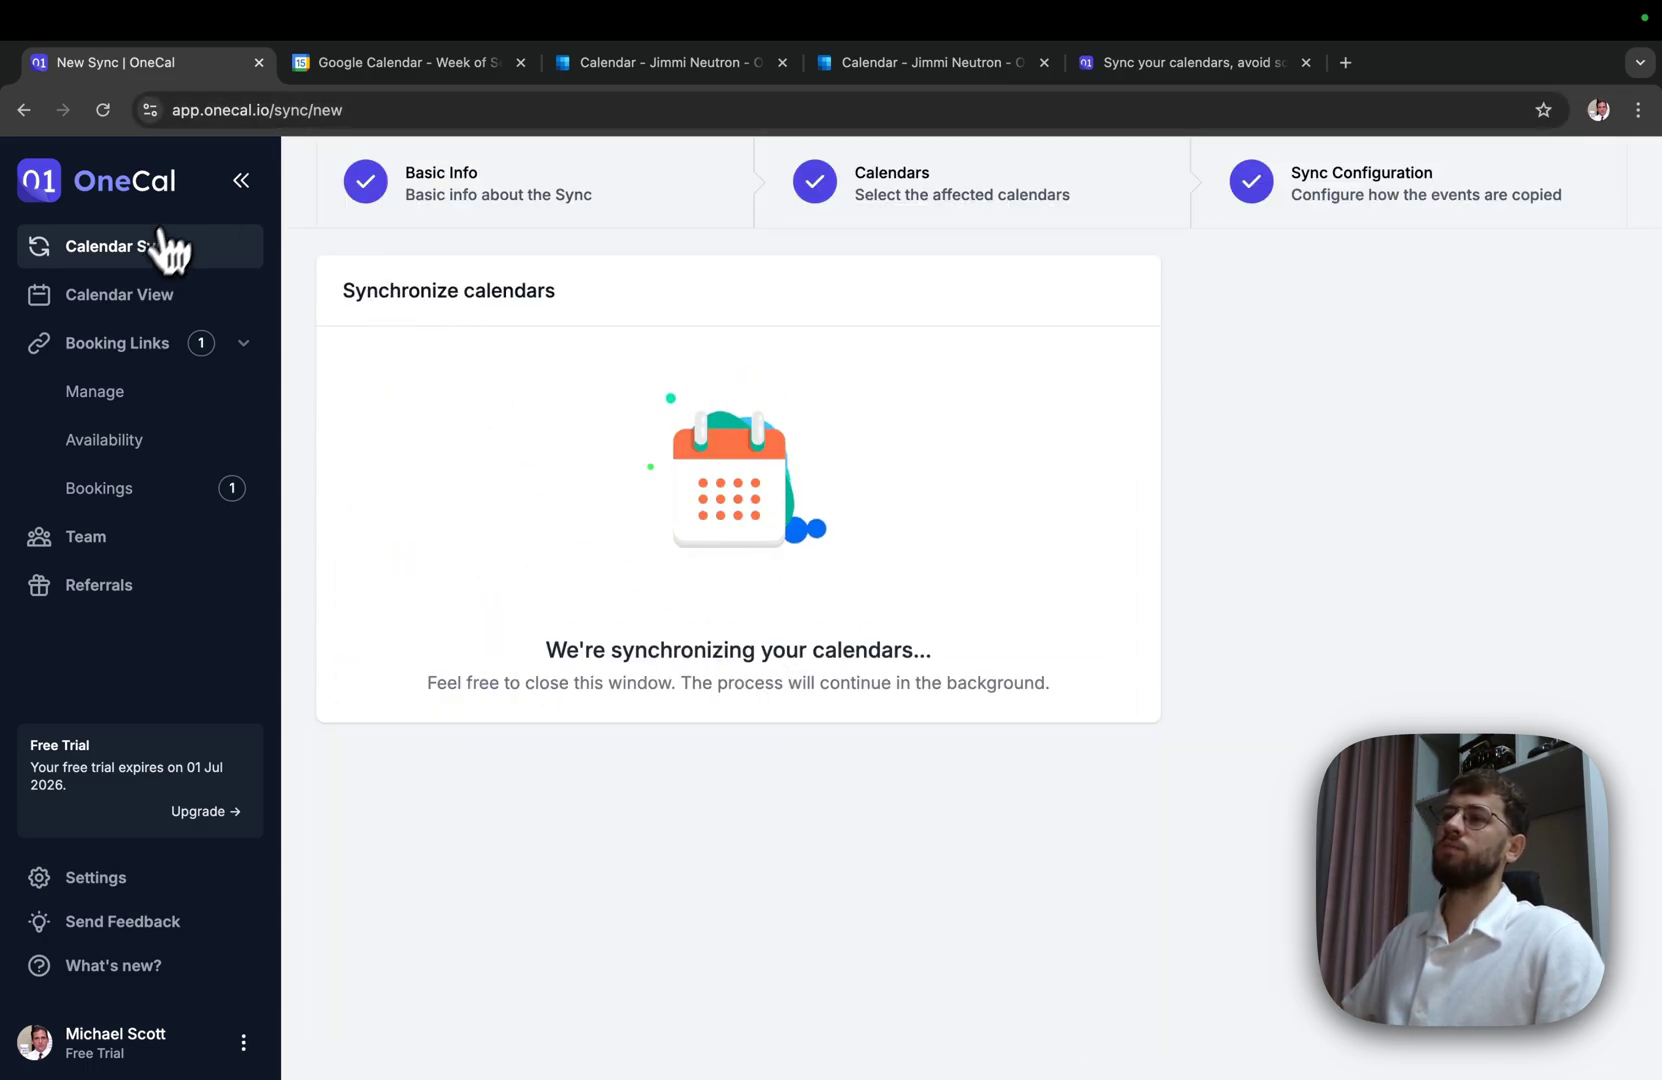
# - Review the Synchronizations list of all four syncs, then switch to Google Calendar
pyautogui.click(171, 250)
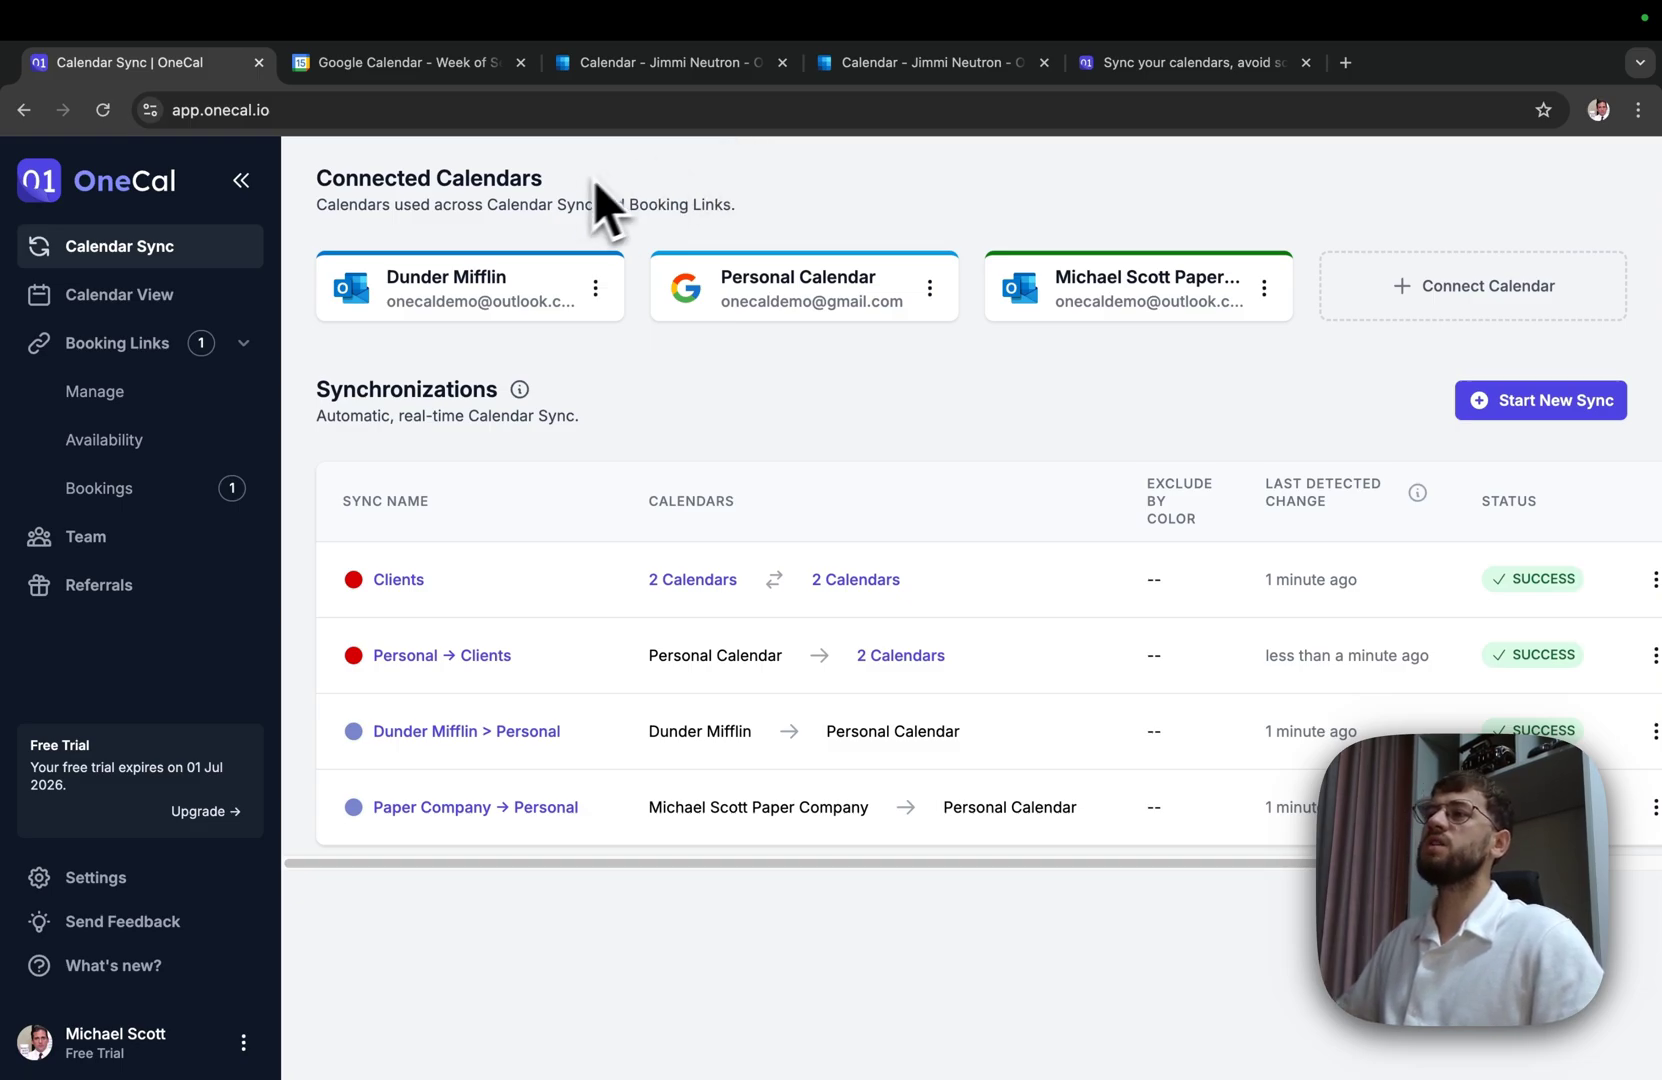
pyautogui.click(405, 62)
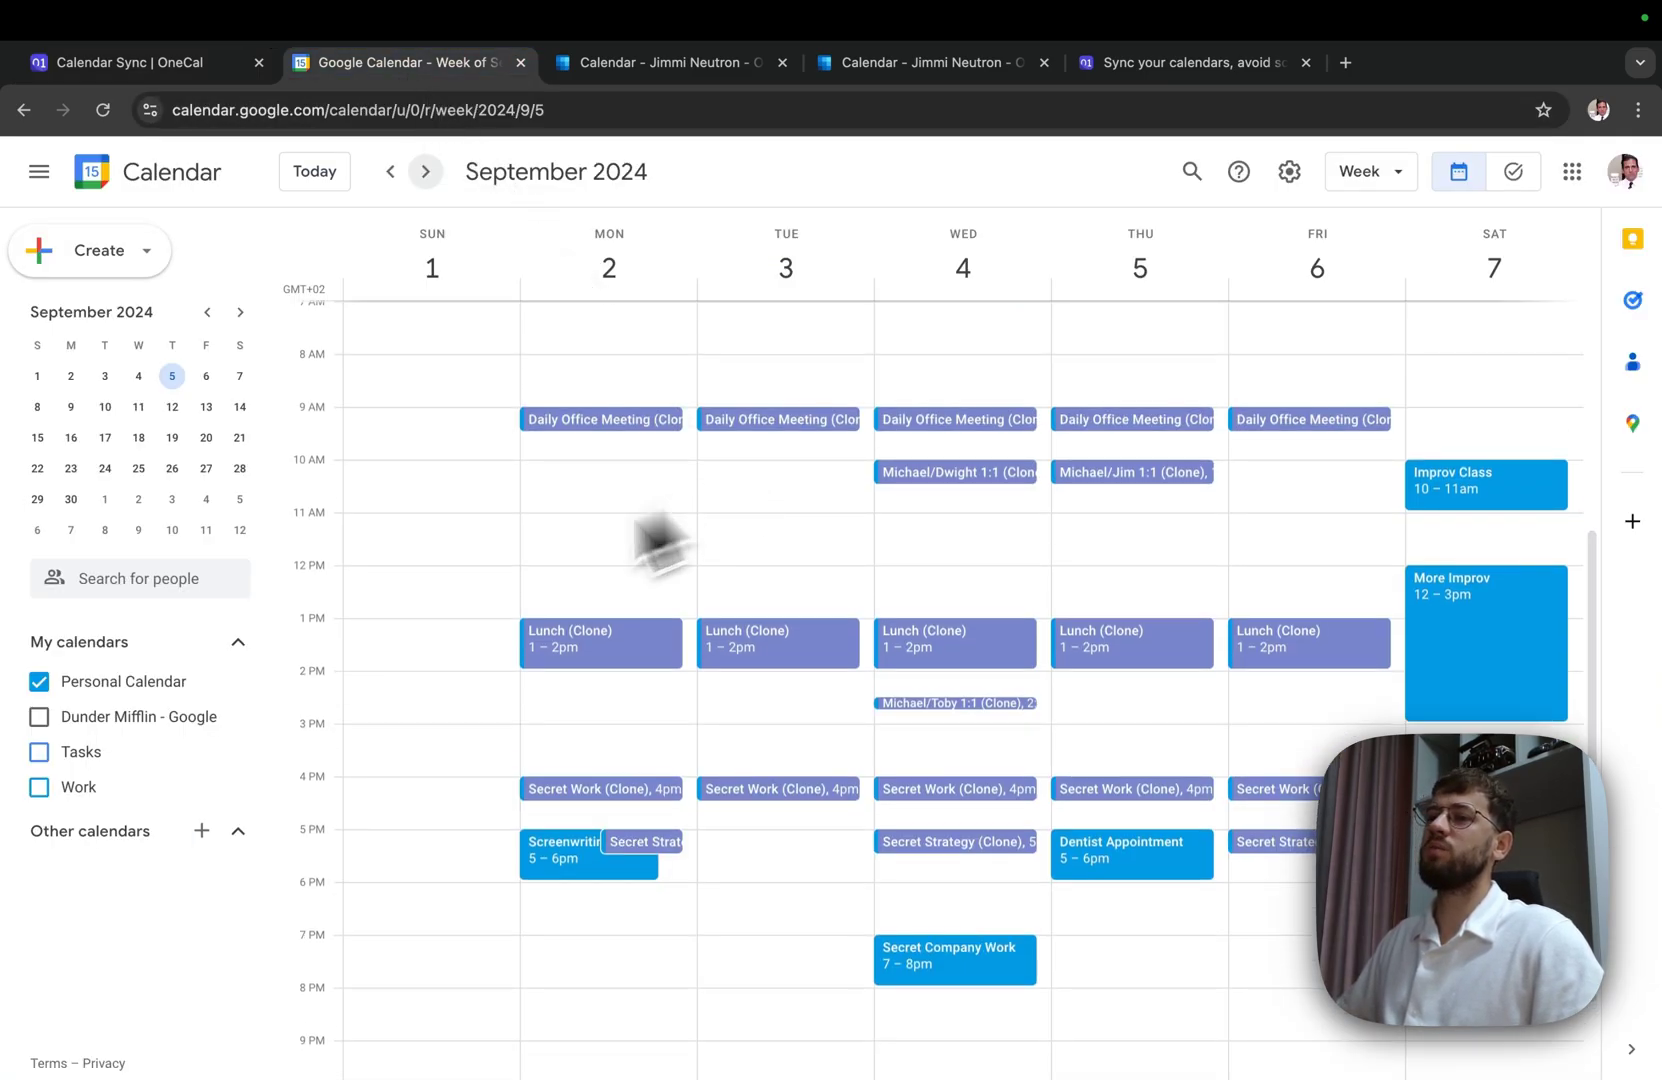
# - Compare the synced Busy blocks across both Outlook calendars in the 19–23 August work week
pyautogui.click(655, 78)
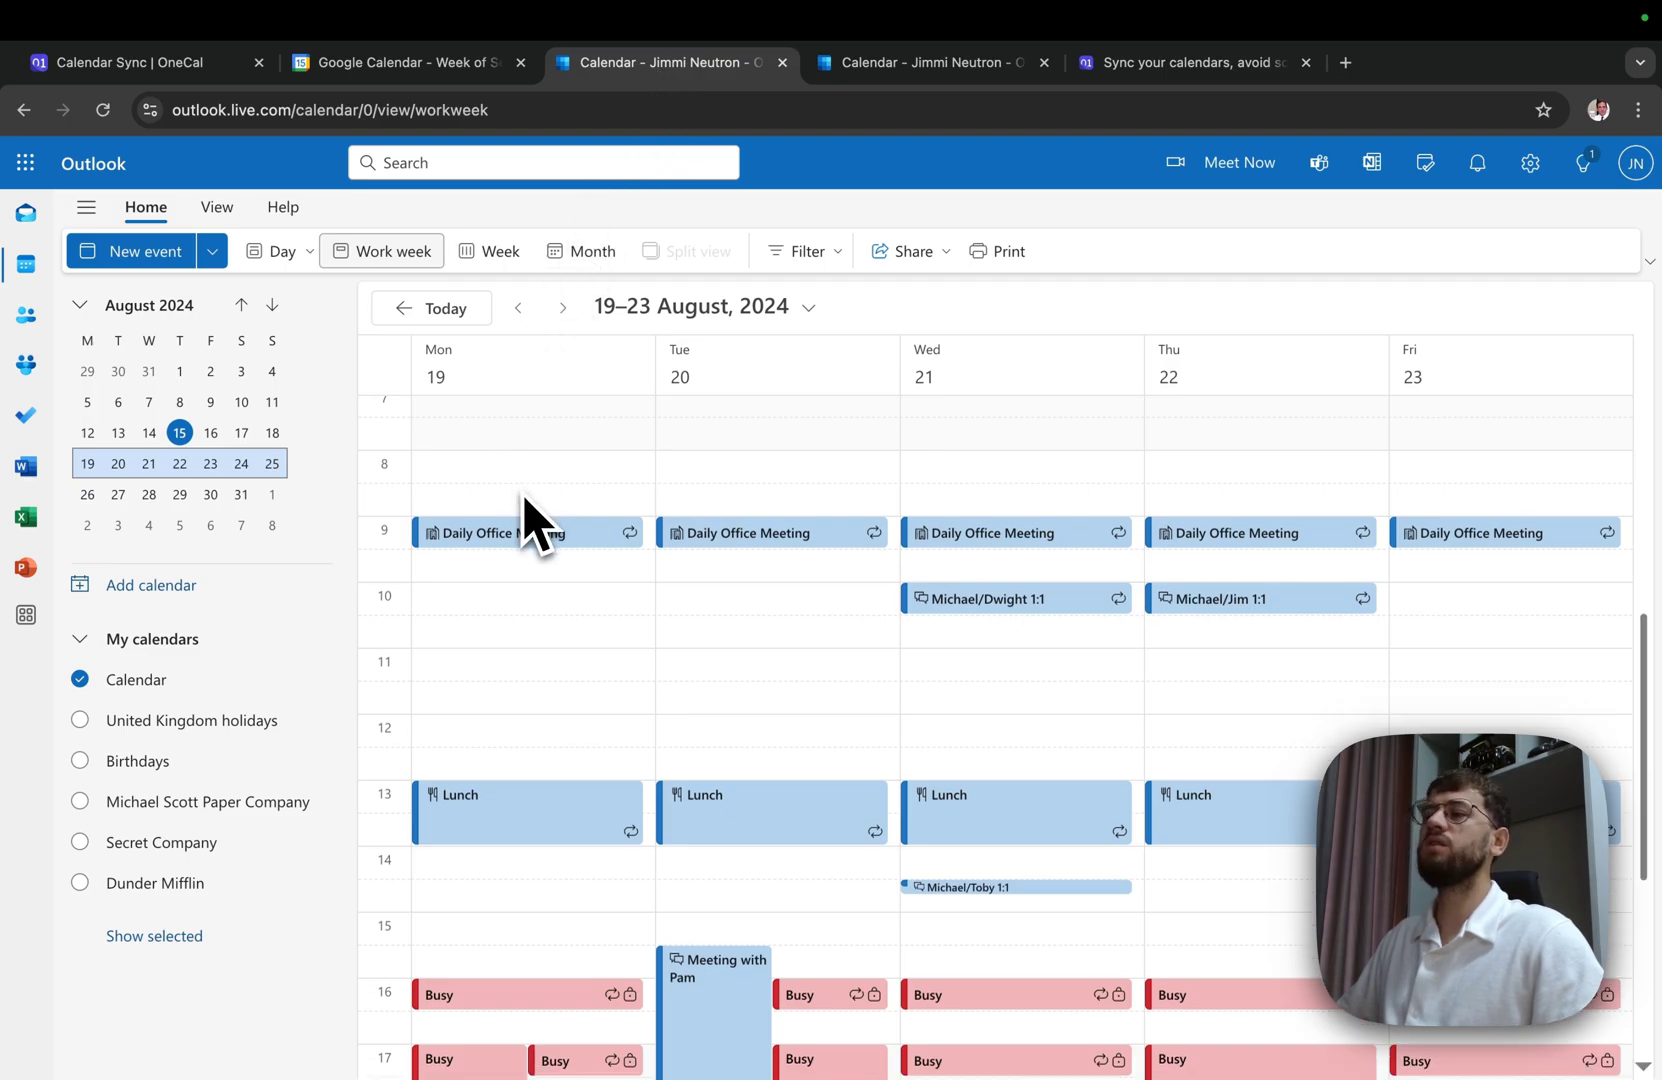
pyautogui.click(922, 70)
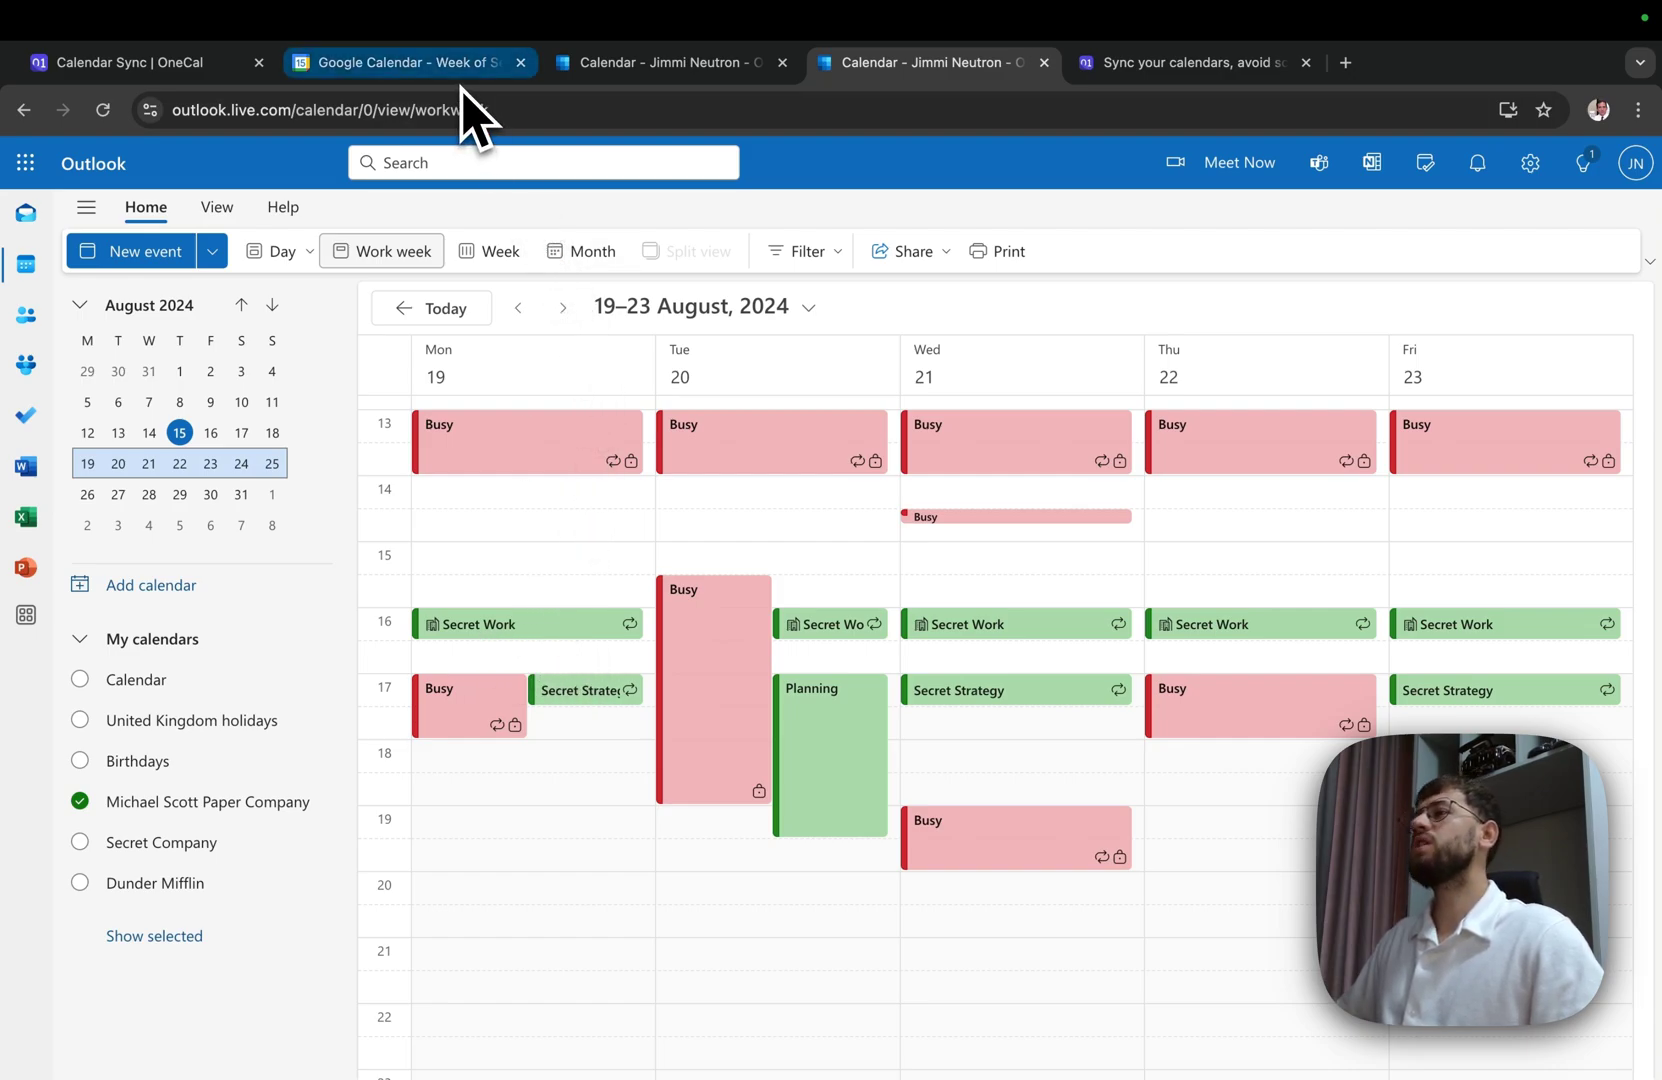
pyautogui.click(638, 75)
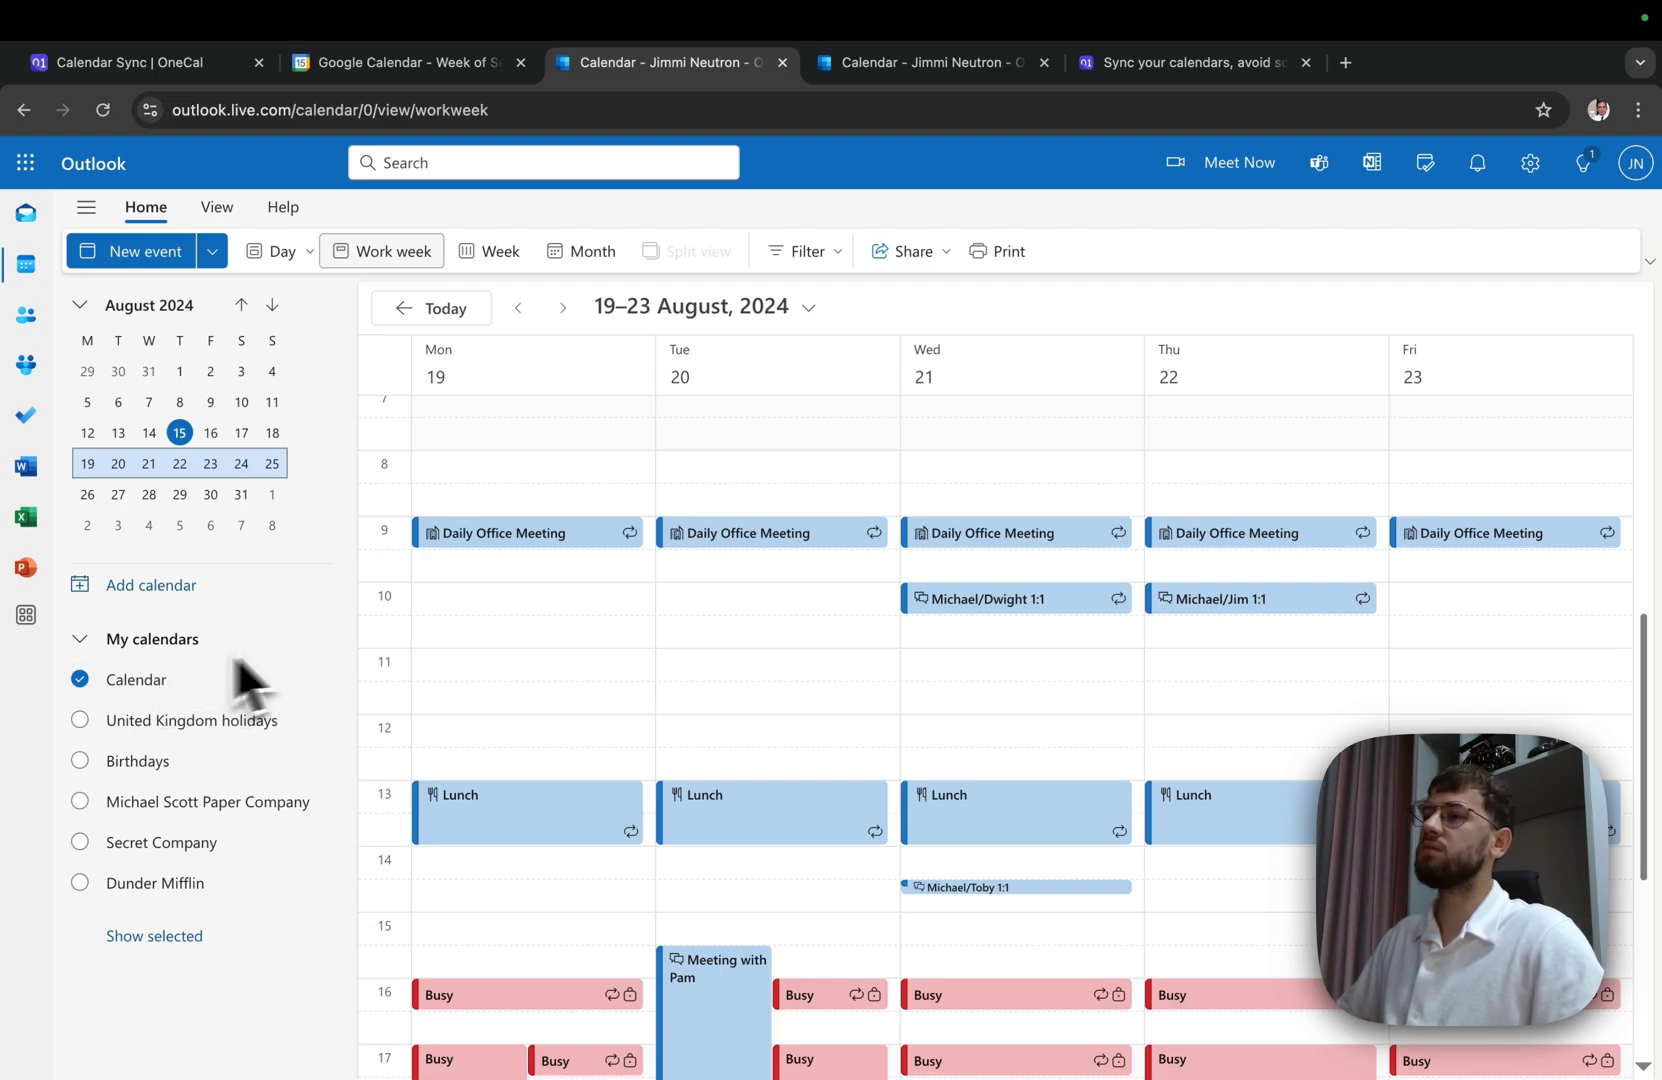
pyautogui.scroll(-3, 588, 640)
pyautogui.scroll(-1, 580, 650)
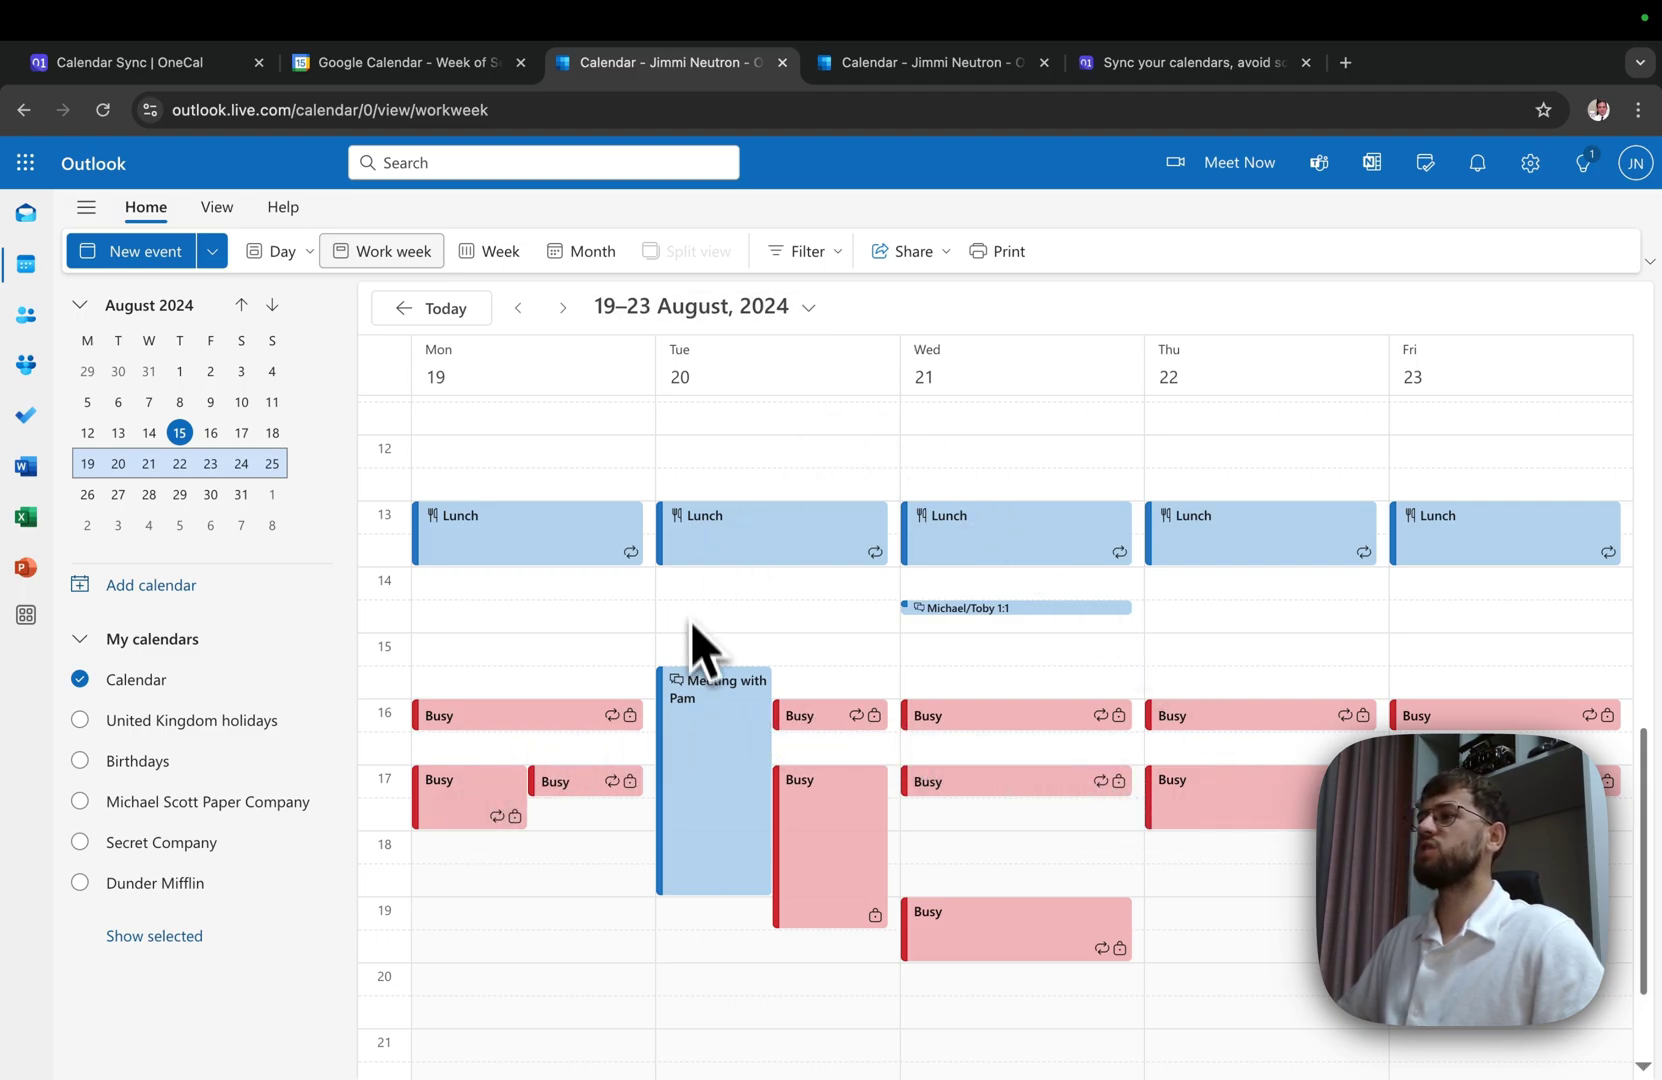
pyautogui.click(930, 64)
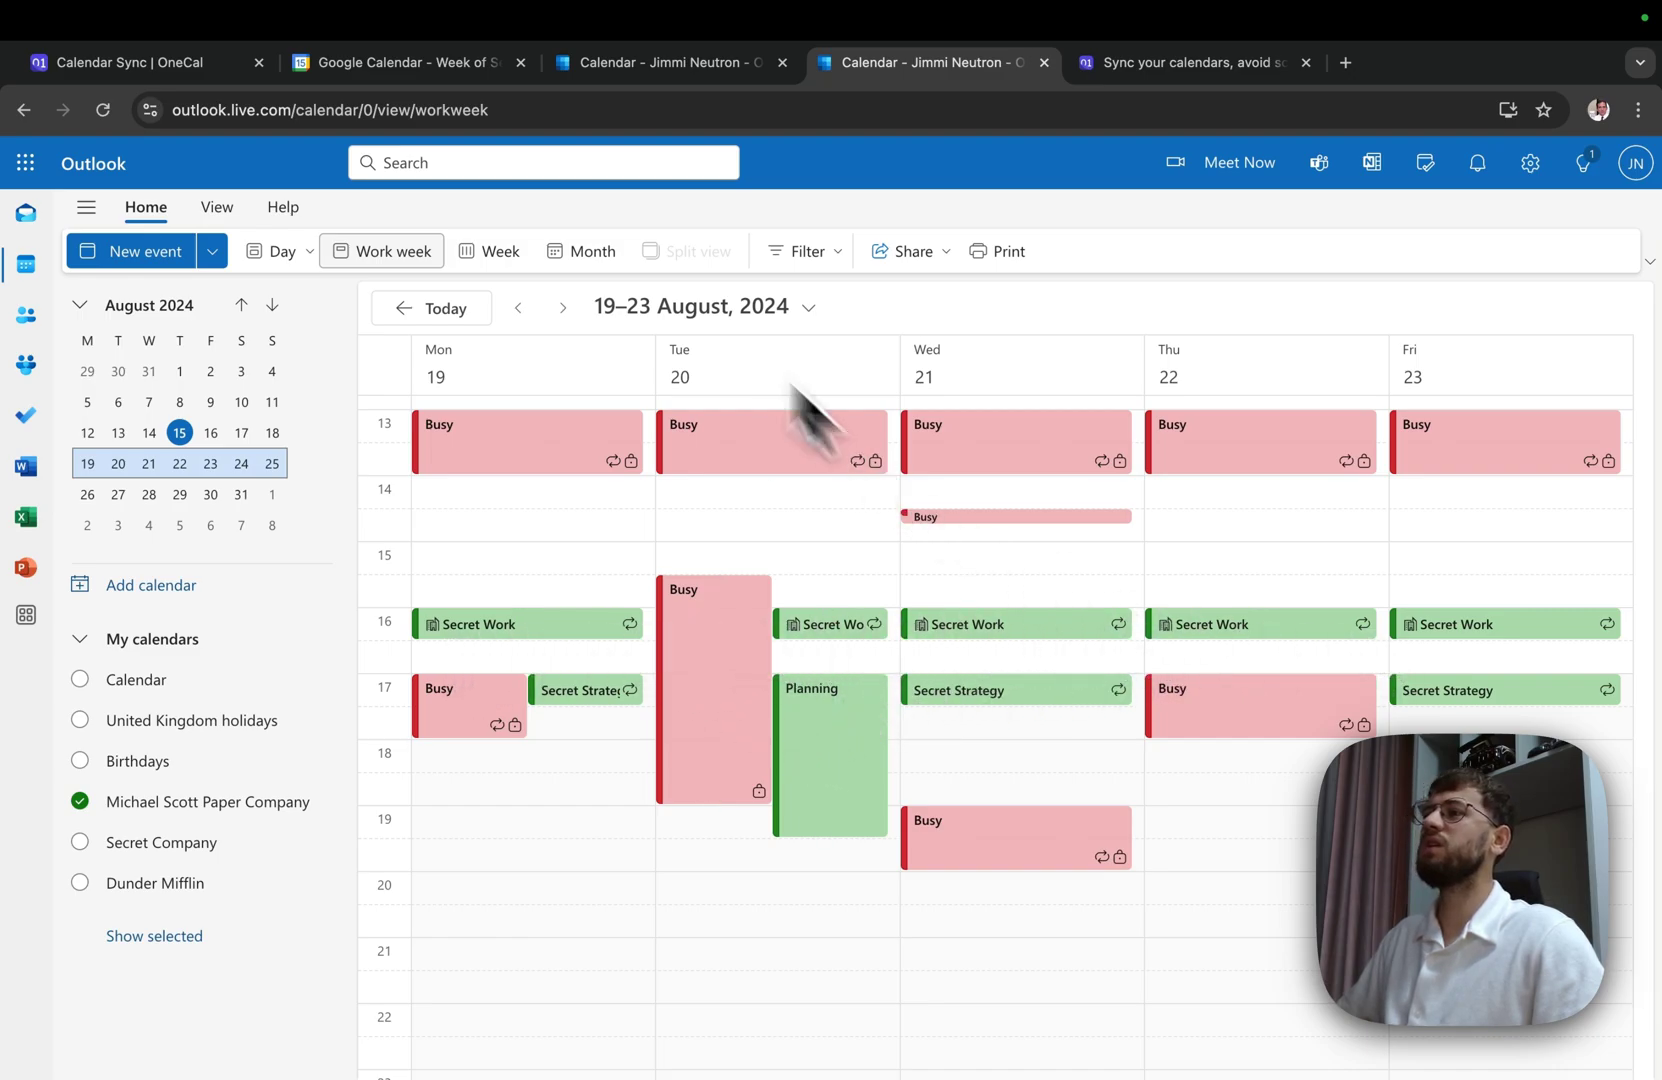
pyautogui.click(615, 64)
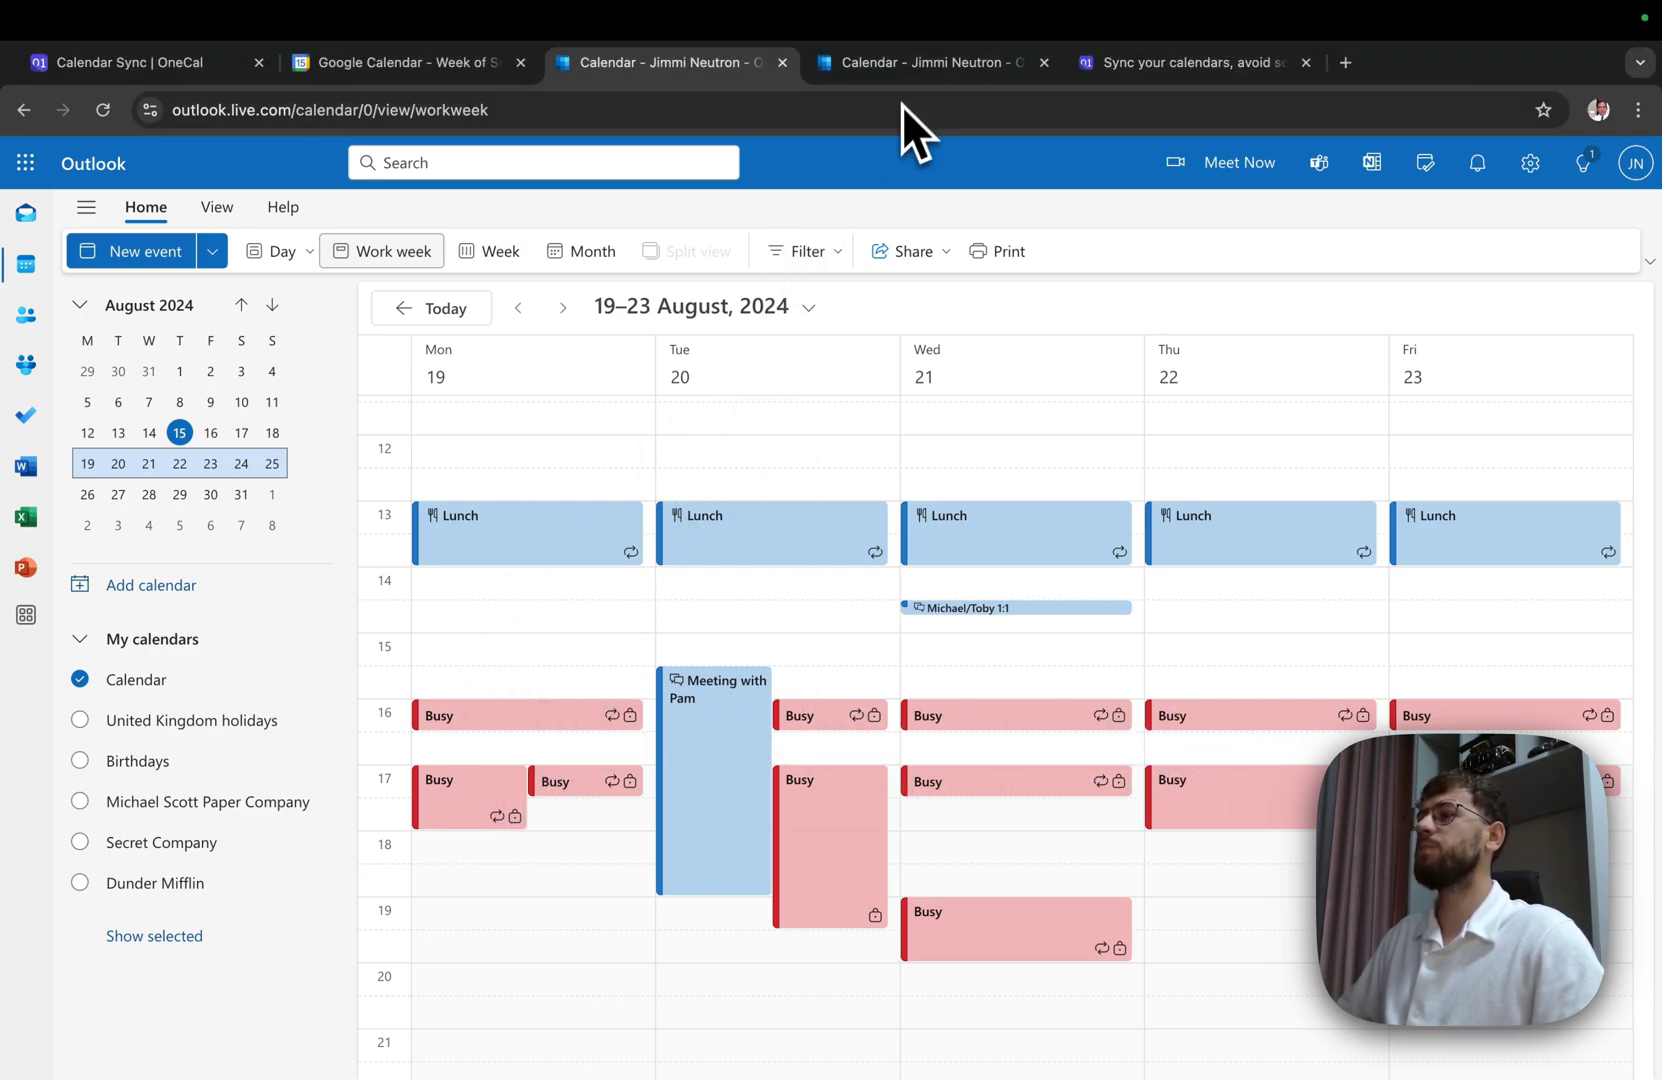
pyautogui.click(910, 66)
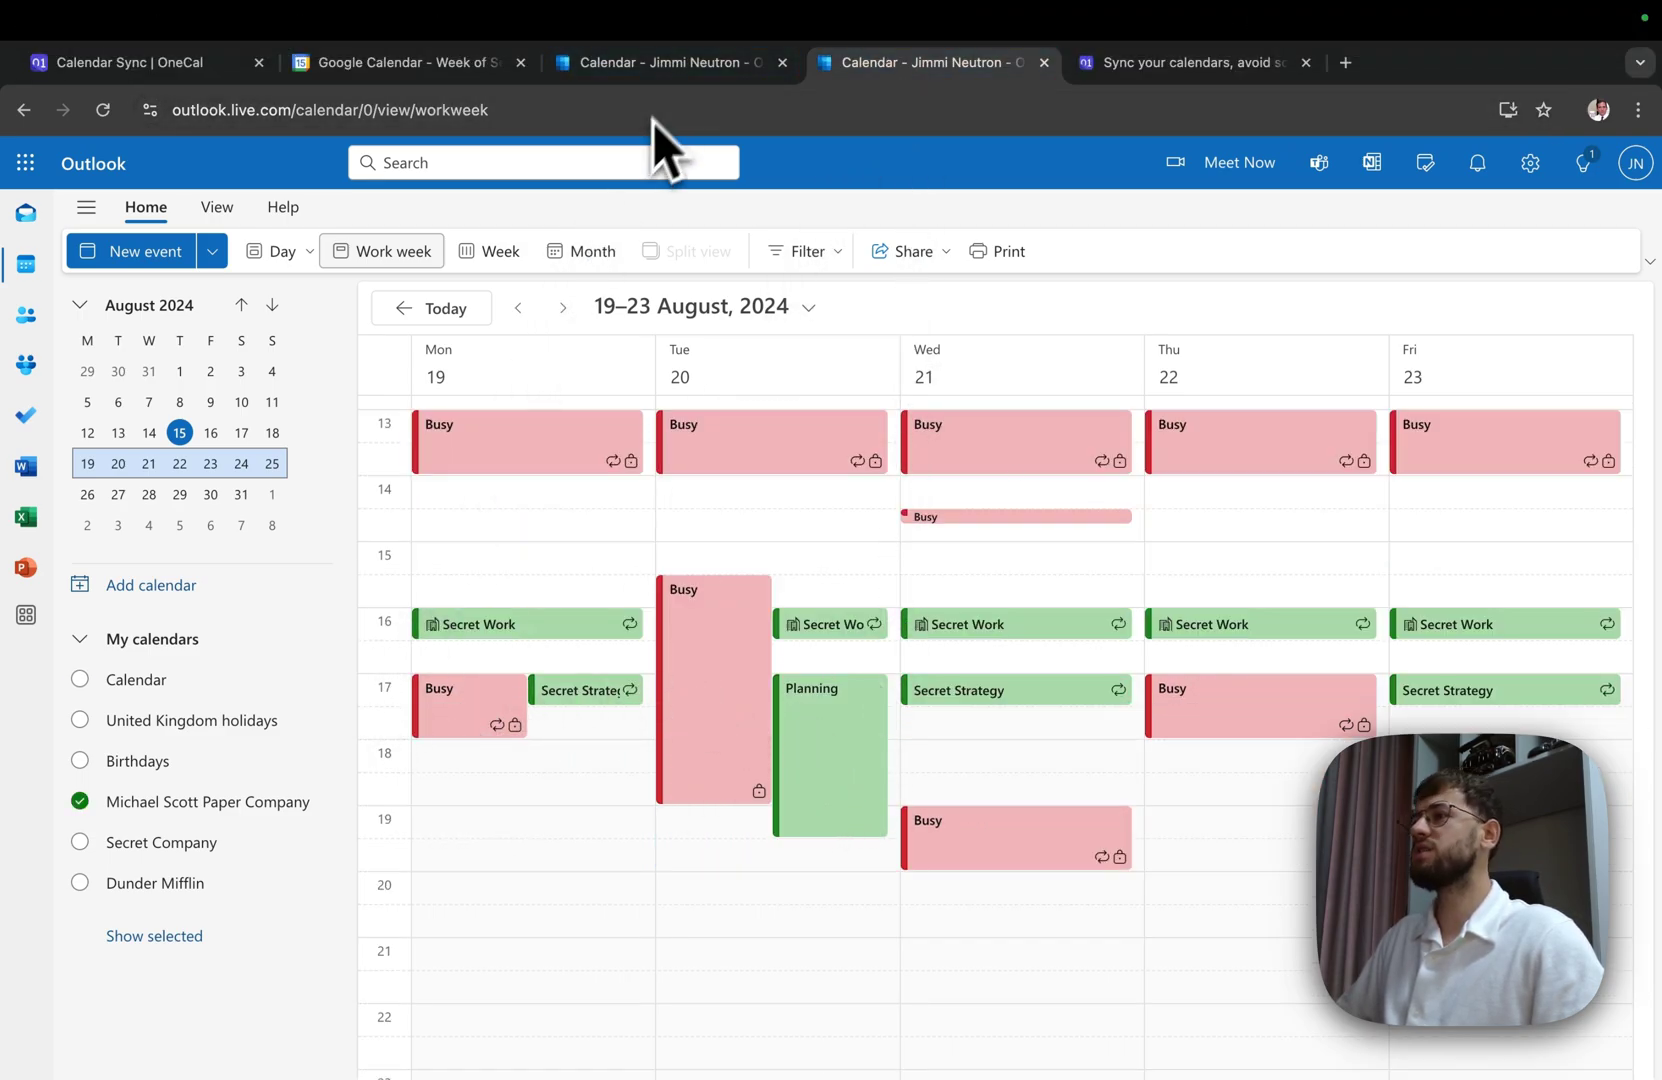
pyautogui.click(668, 64)
pyautogui.scroll(-1, 687, 674)
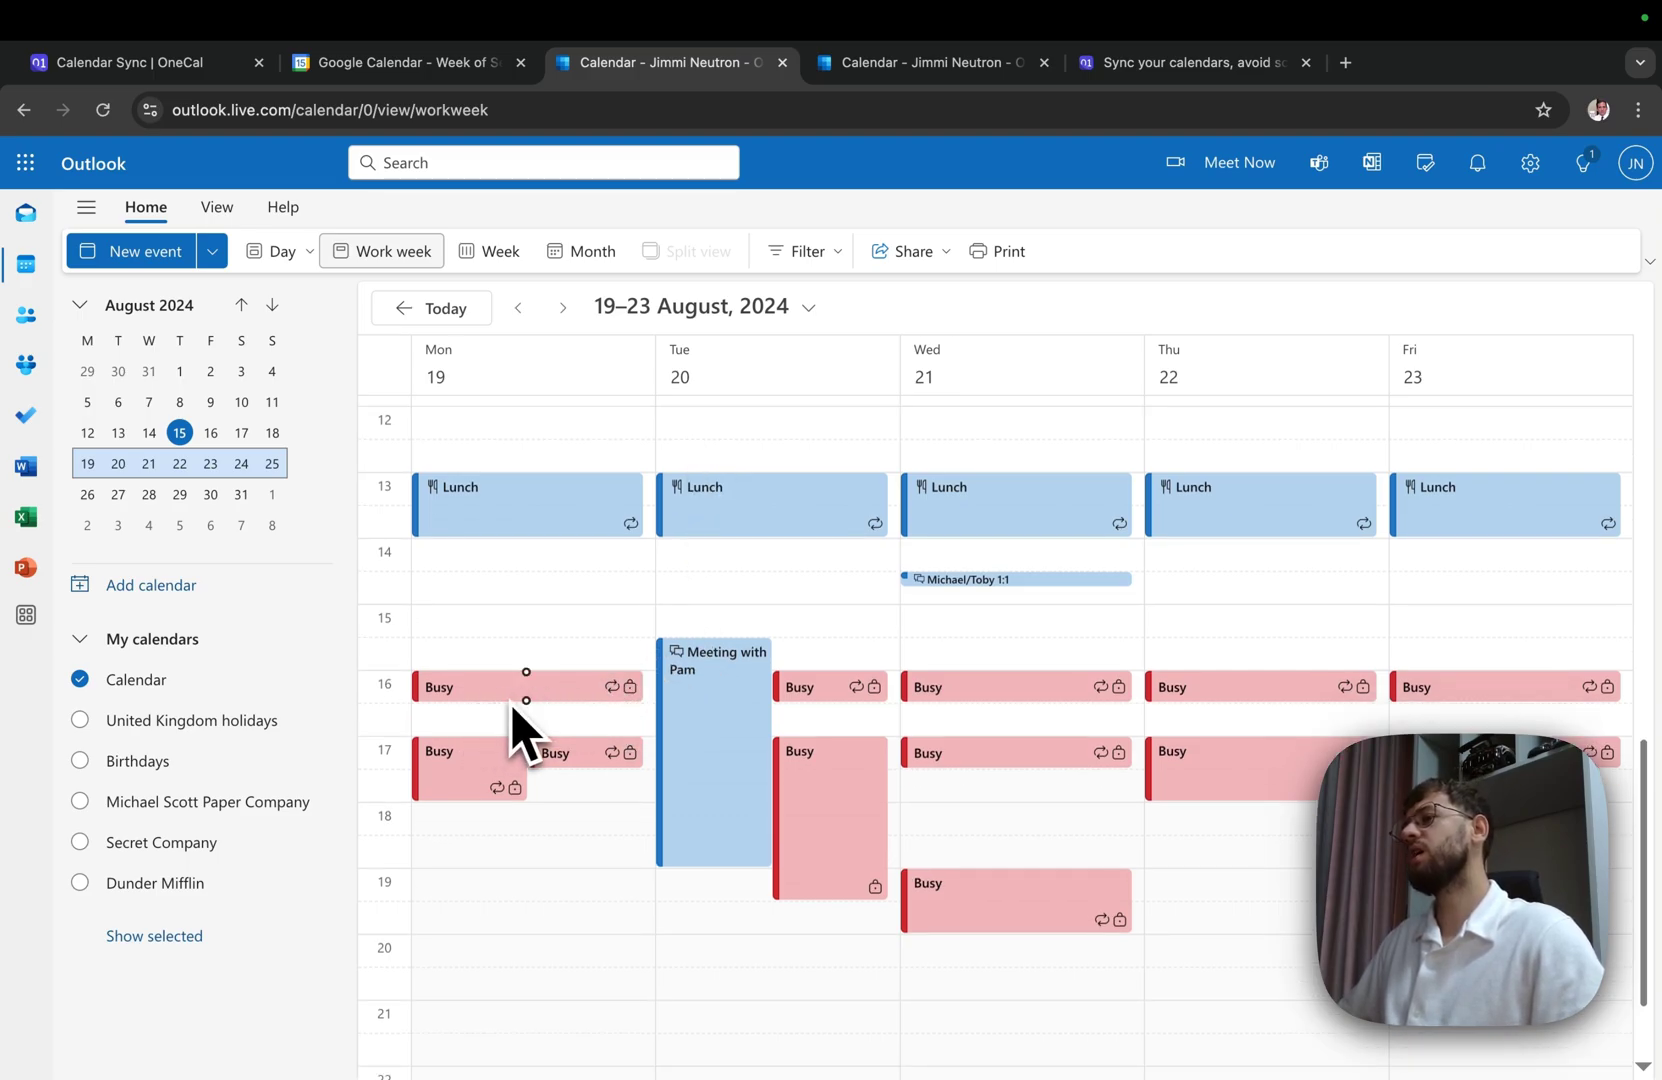
# - Inspect Monday's 16:00 Busy block and both Outlook calendars' earlier events, then return to Google Calendar
pyautogui.click(485, 700)
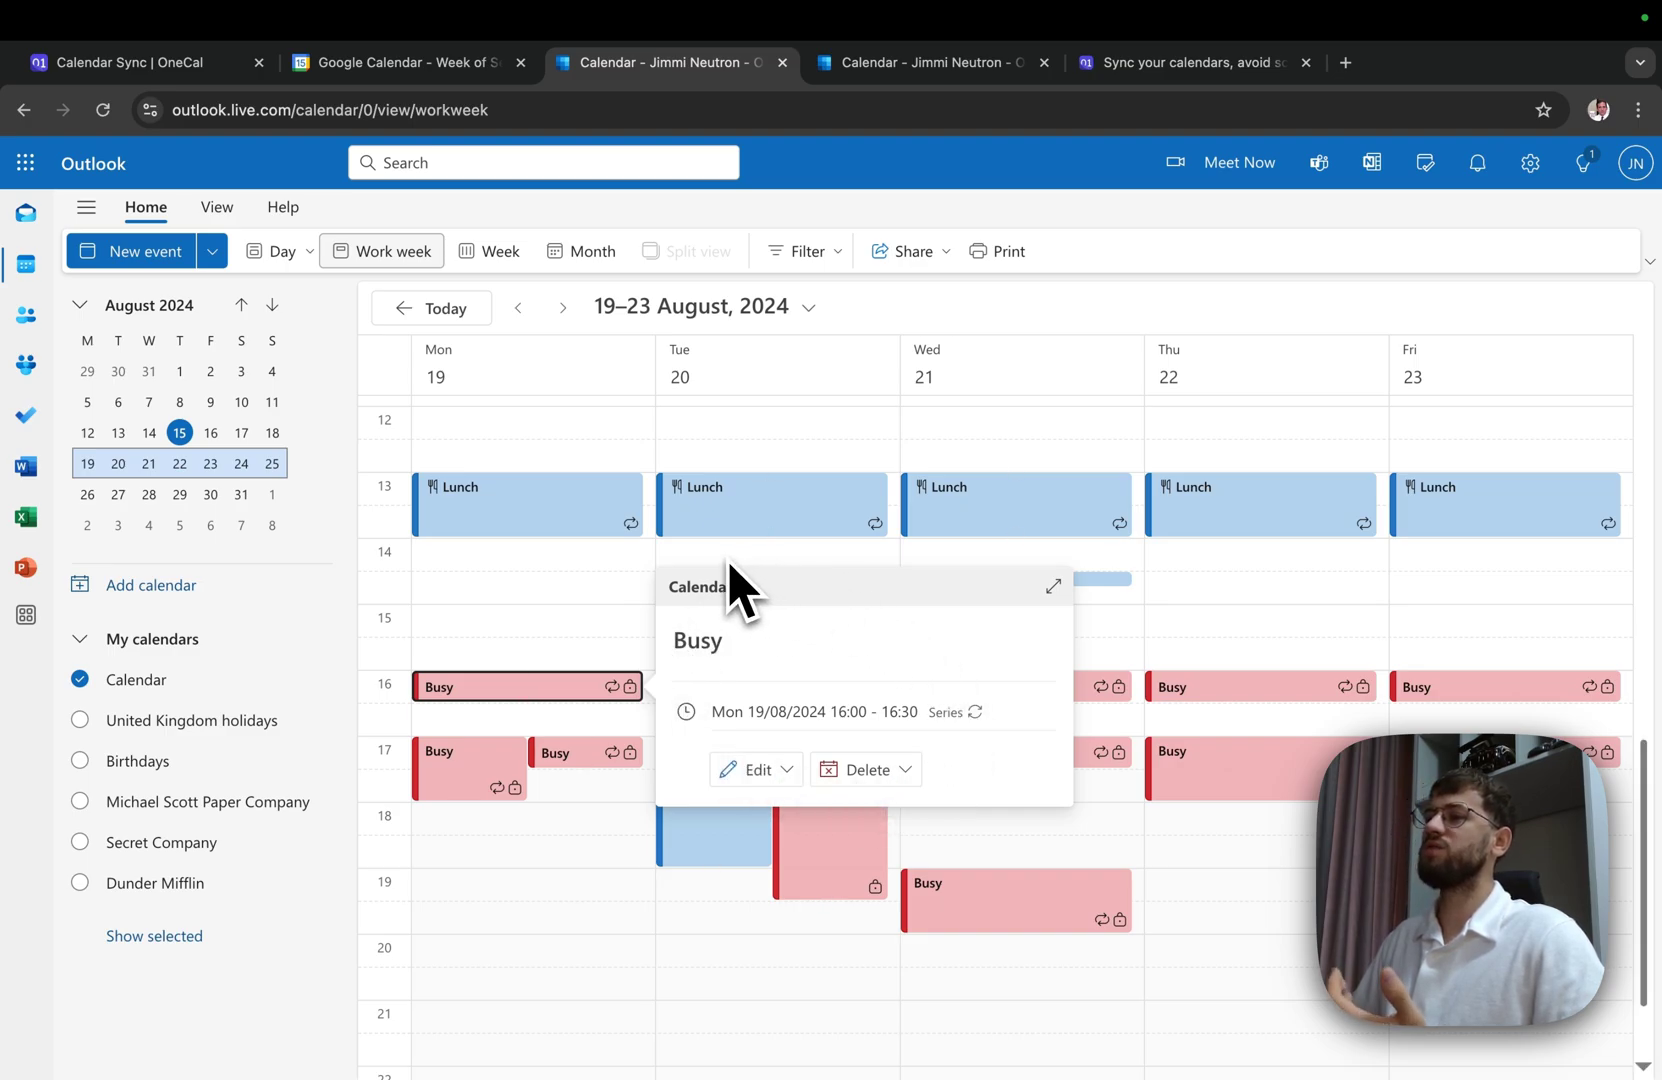
pyautogui.click(529, 597)
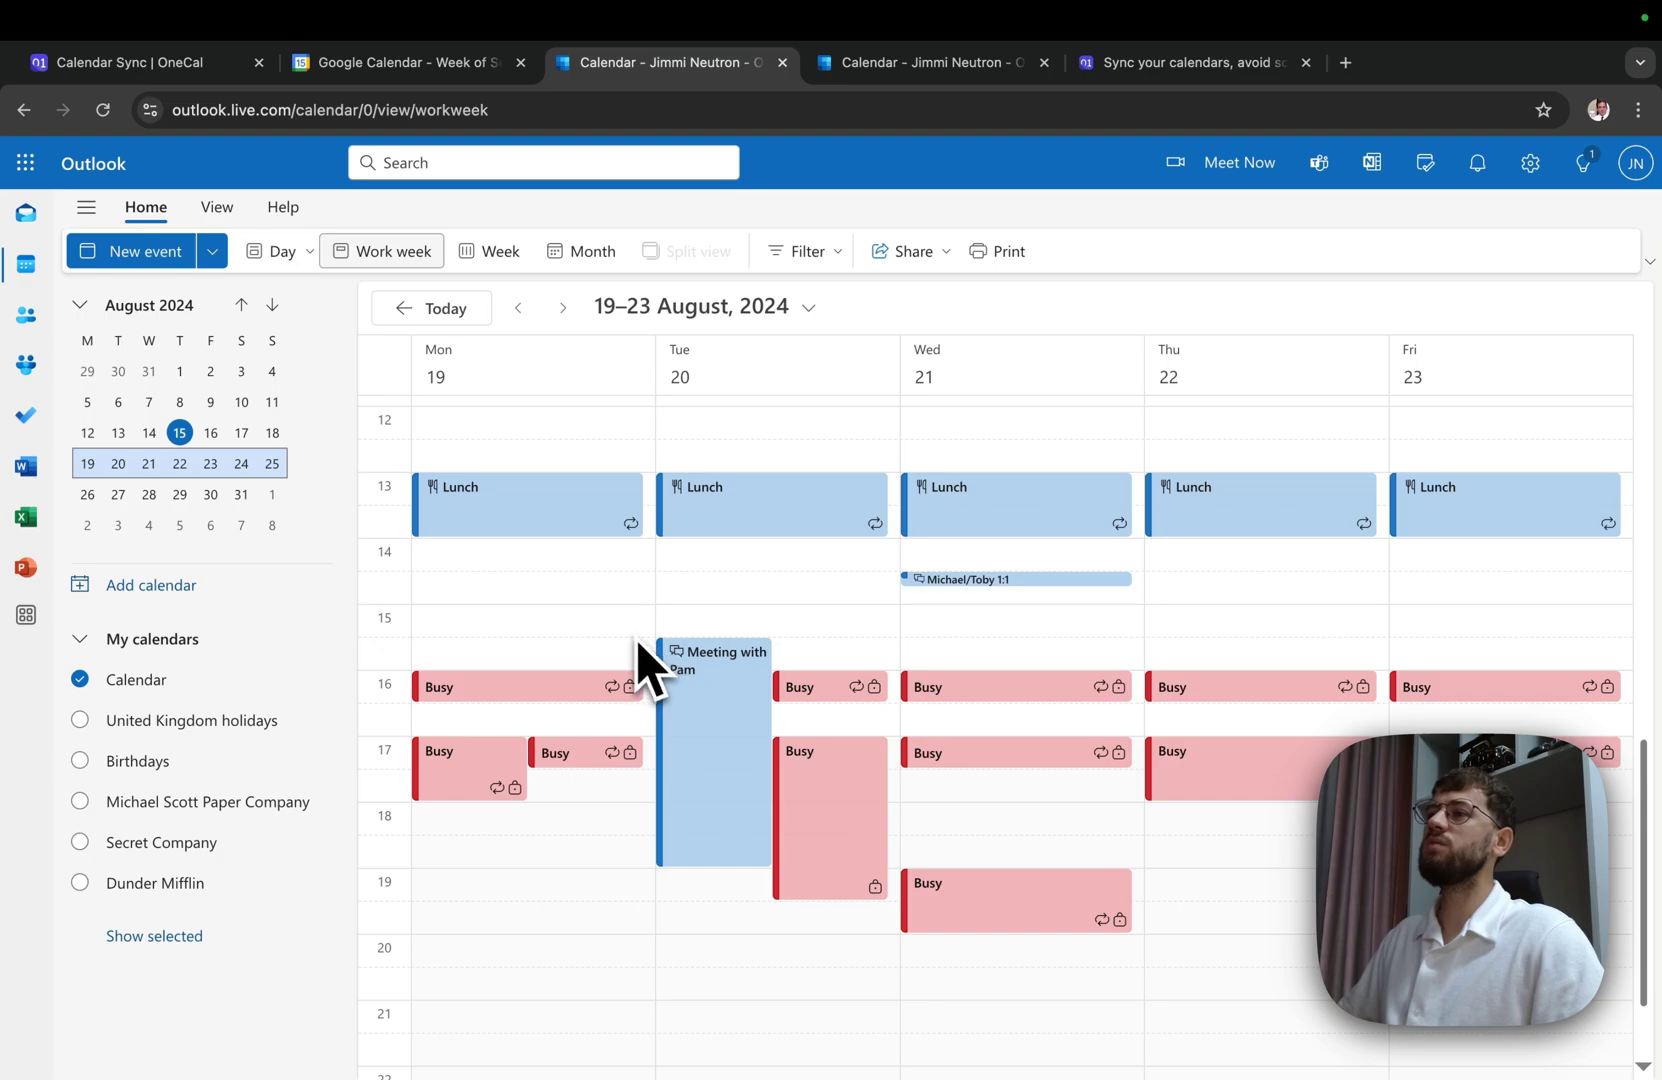
pyautogui.click(899, 70)
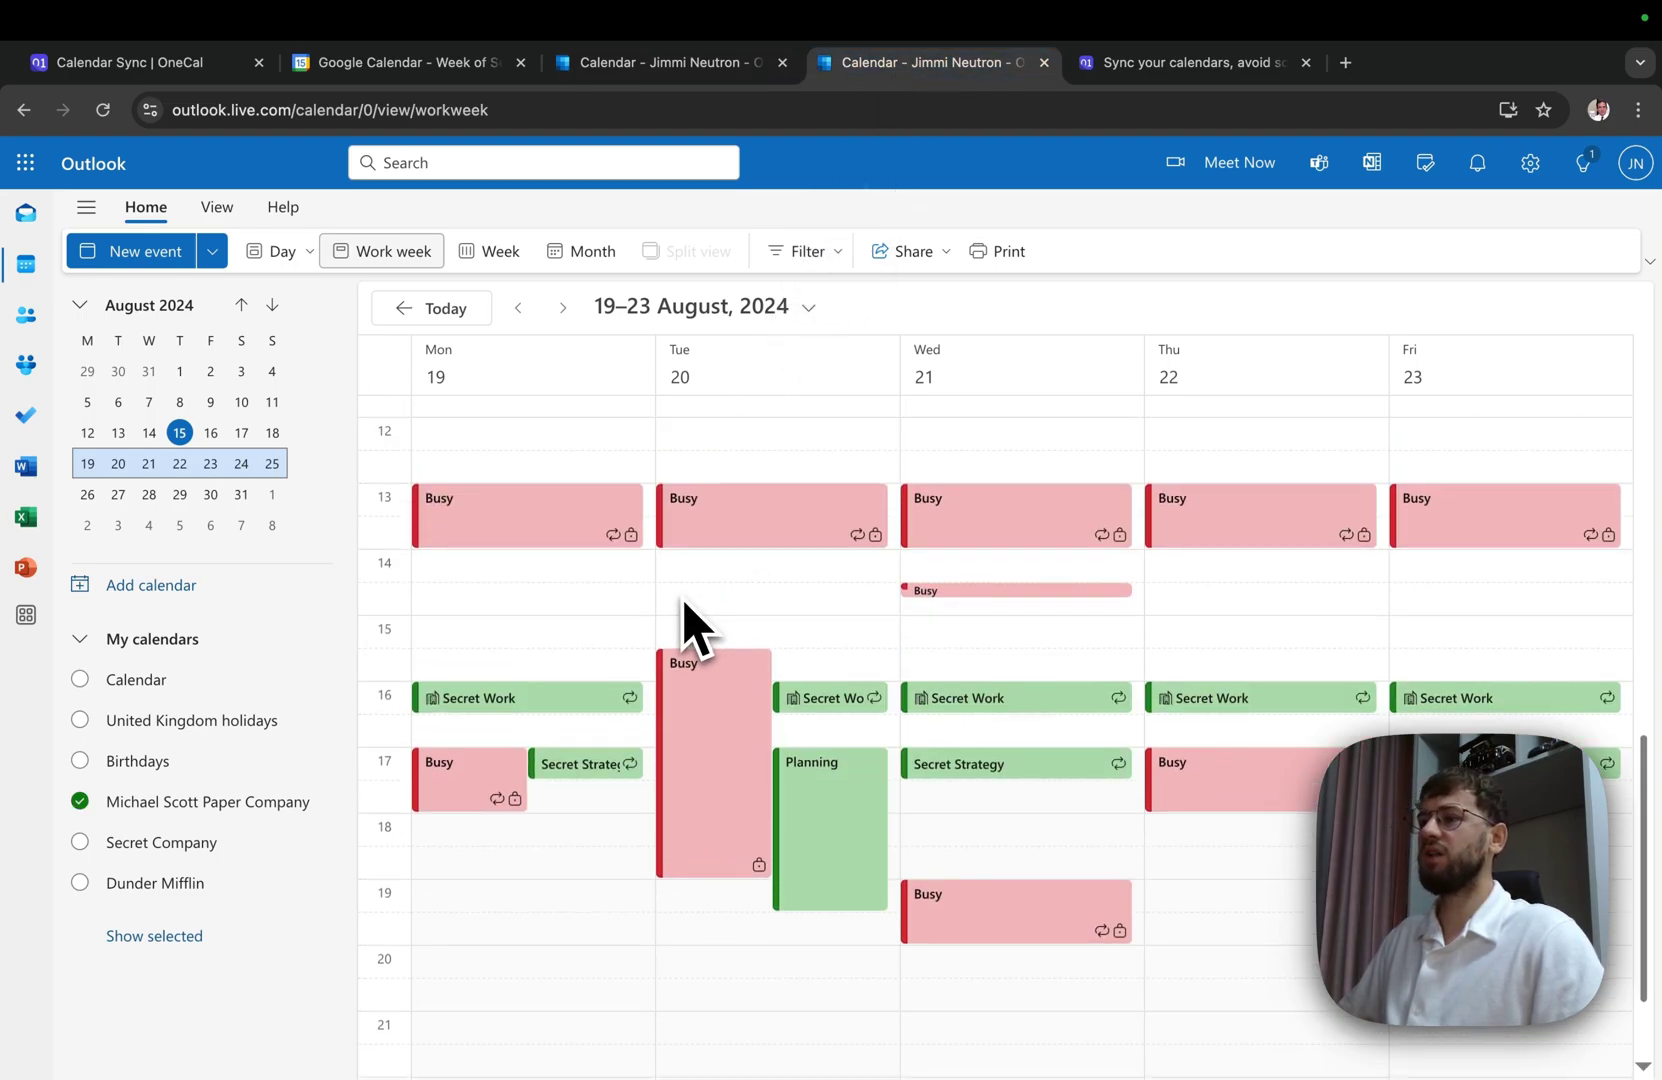
pyautogui.scroll(2, 680, 605)
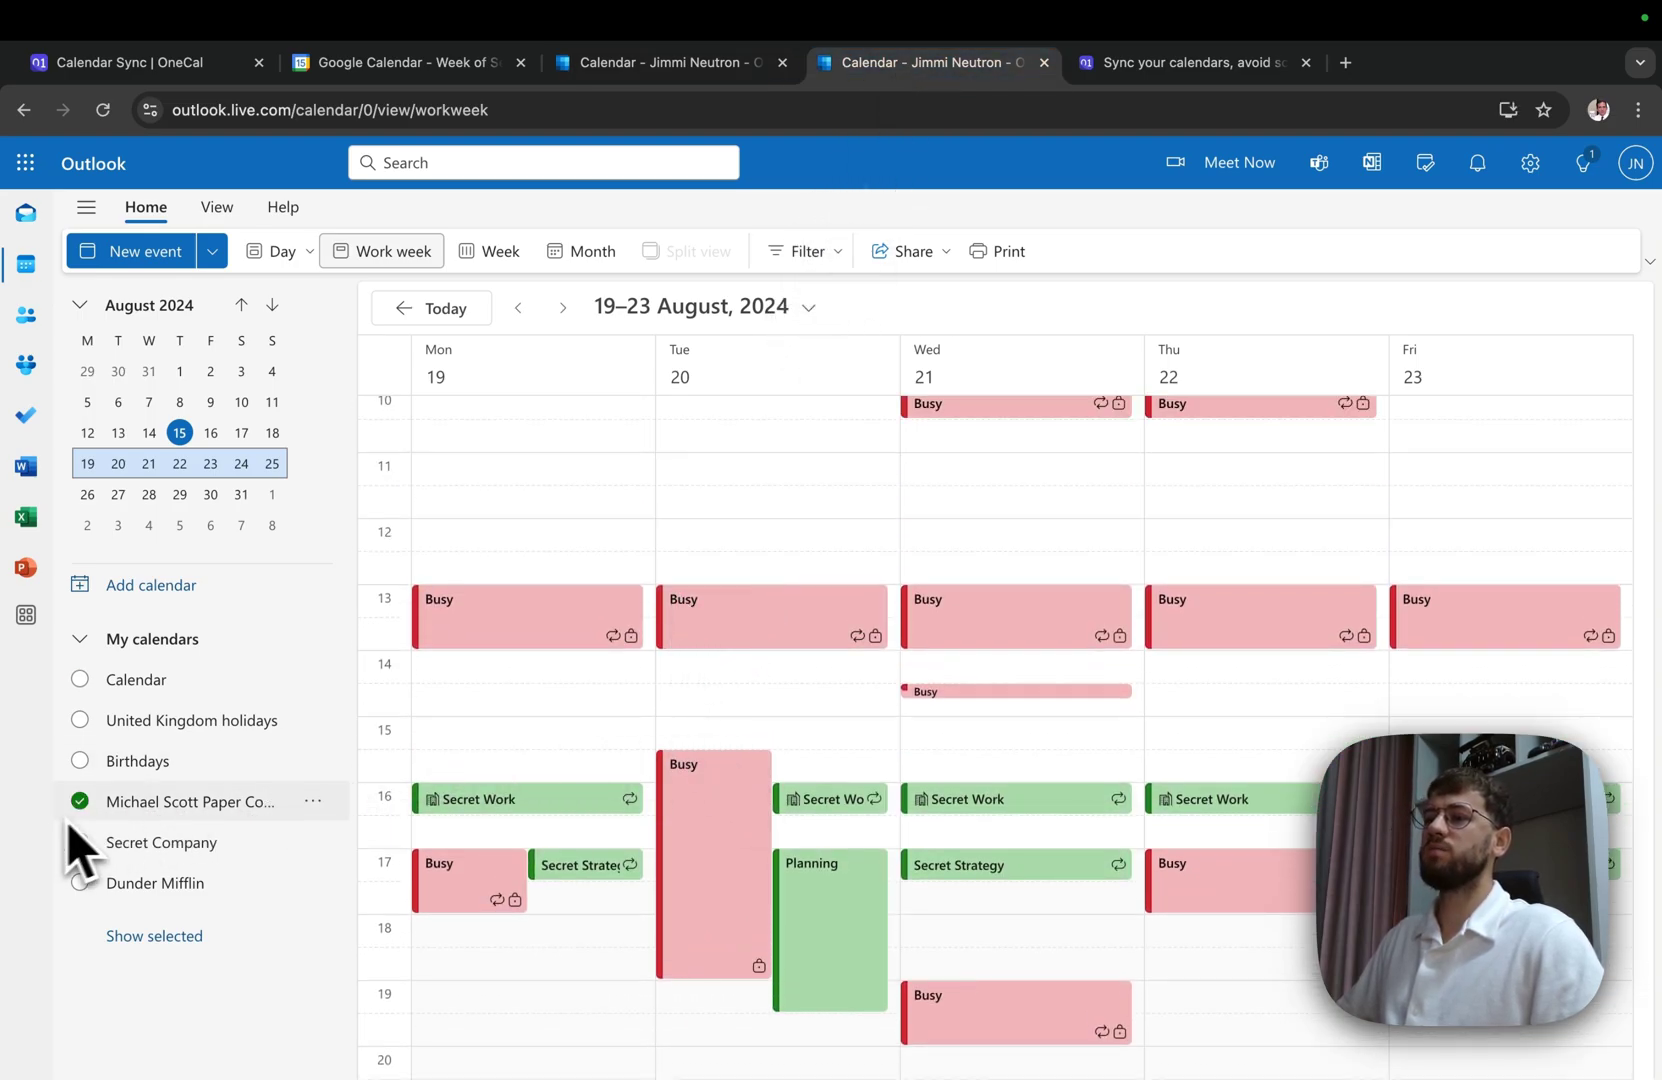
pyautogui.scroll(2, 612, 765)
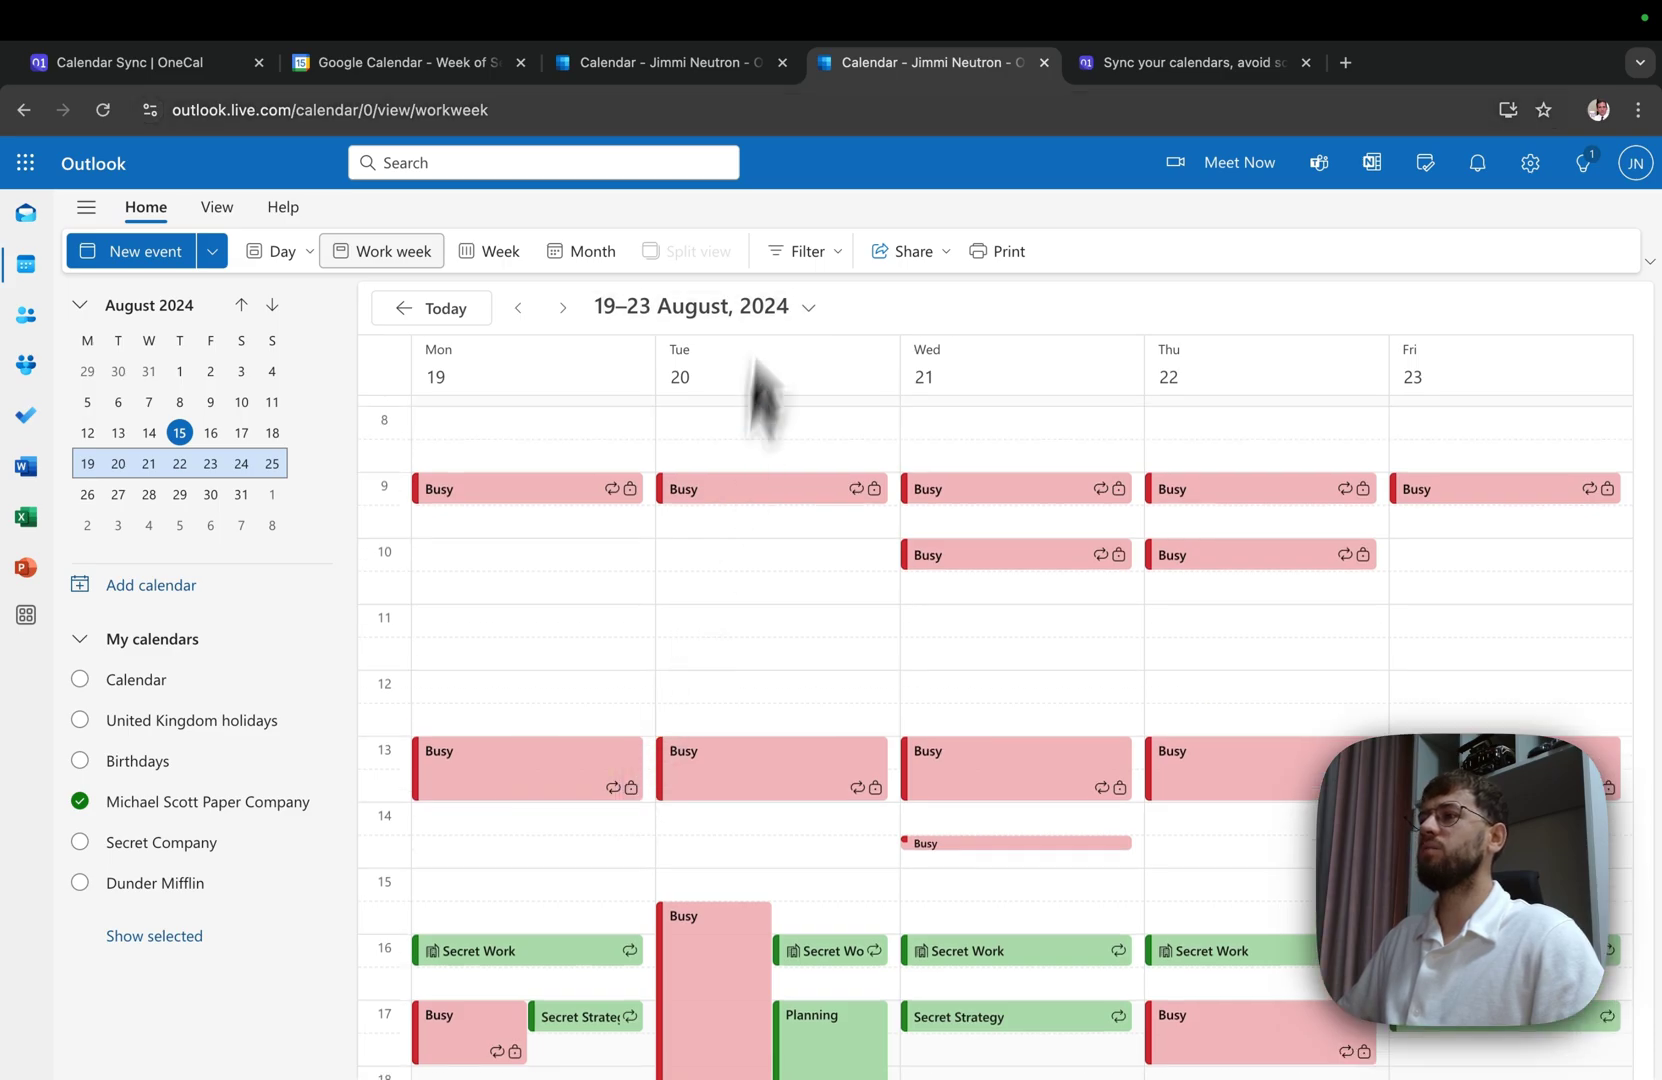
pyautogui.click(690, 66)
pyautogui.scroll(3, 680, 620)
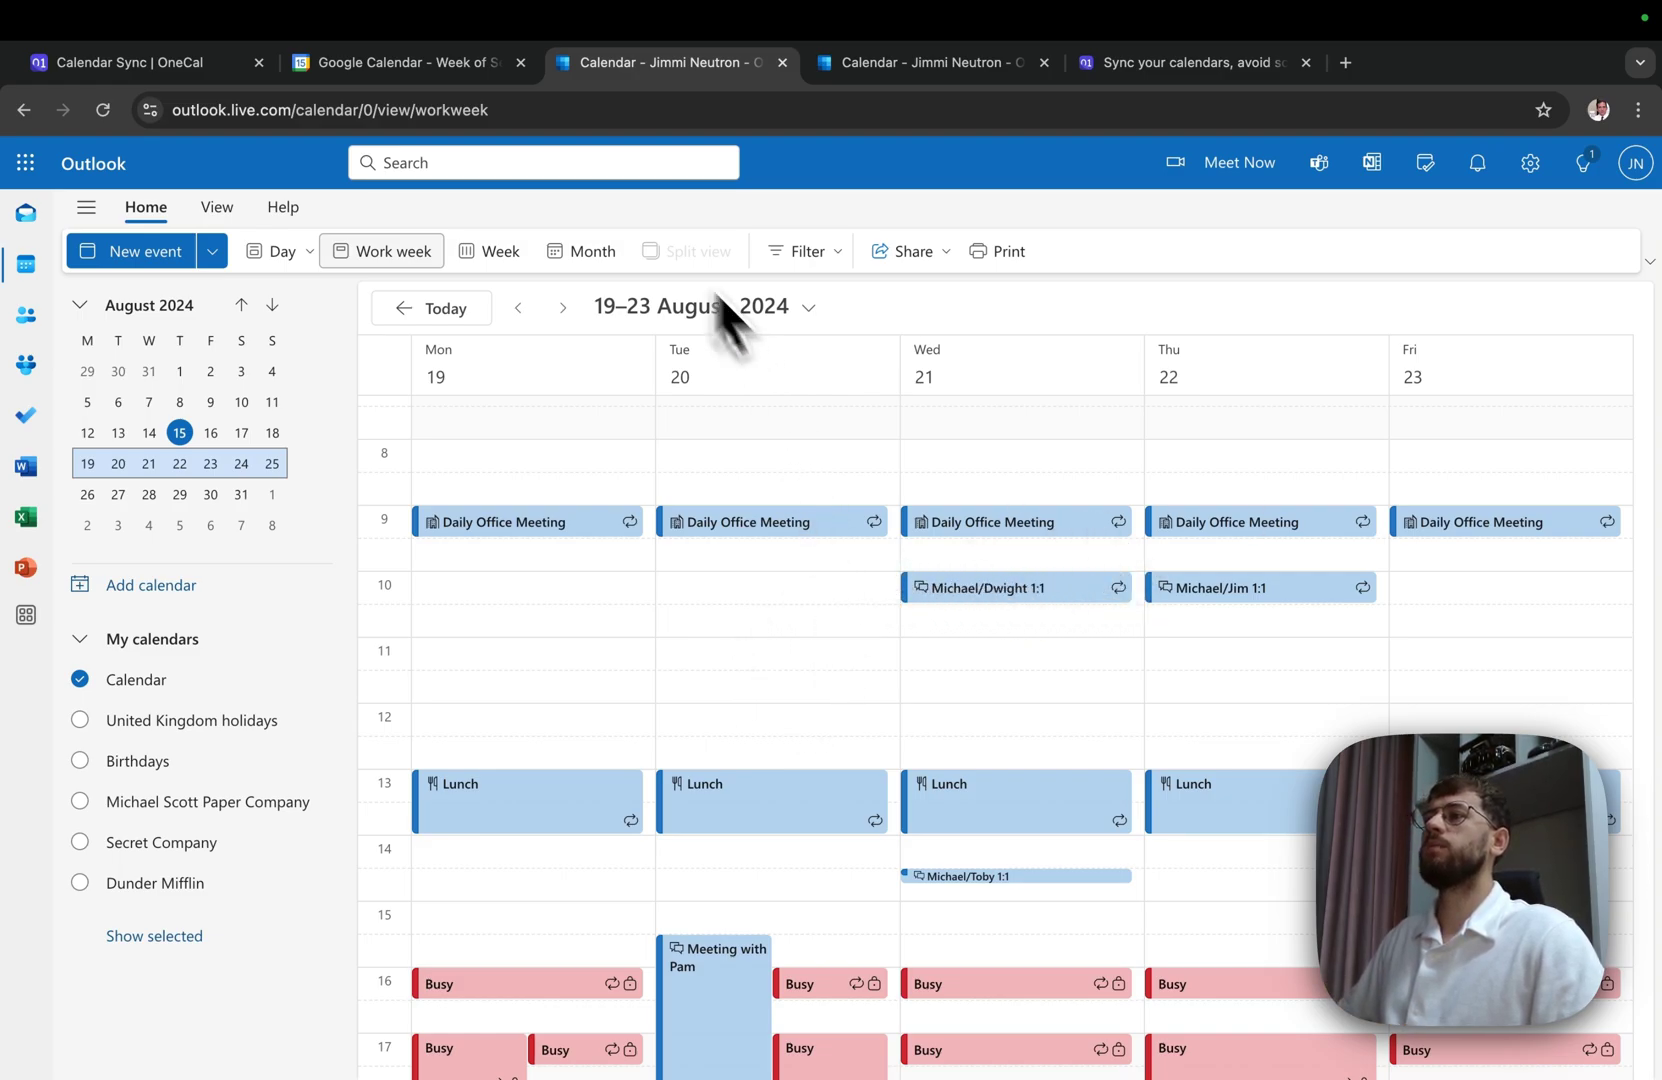
pyautogui.click(414, 72)
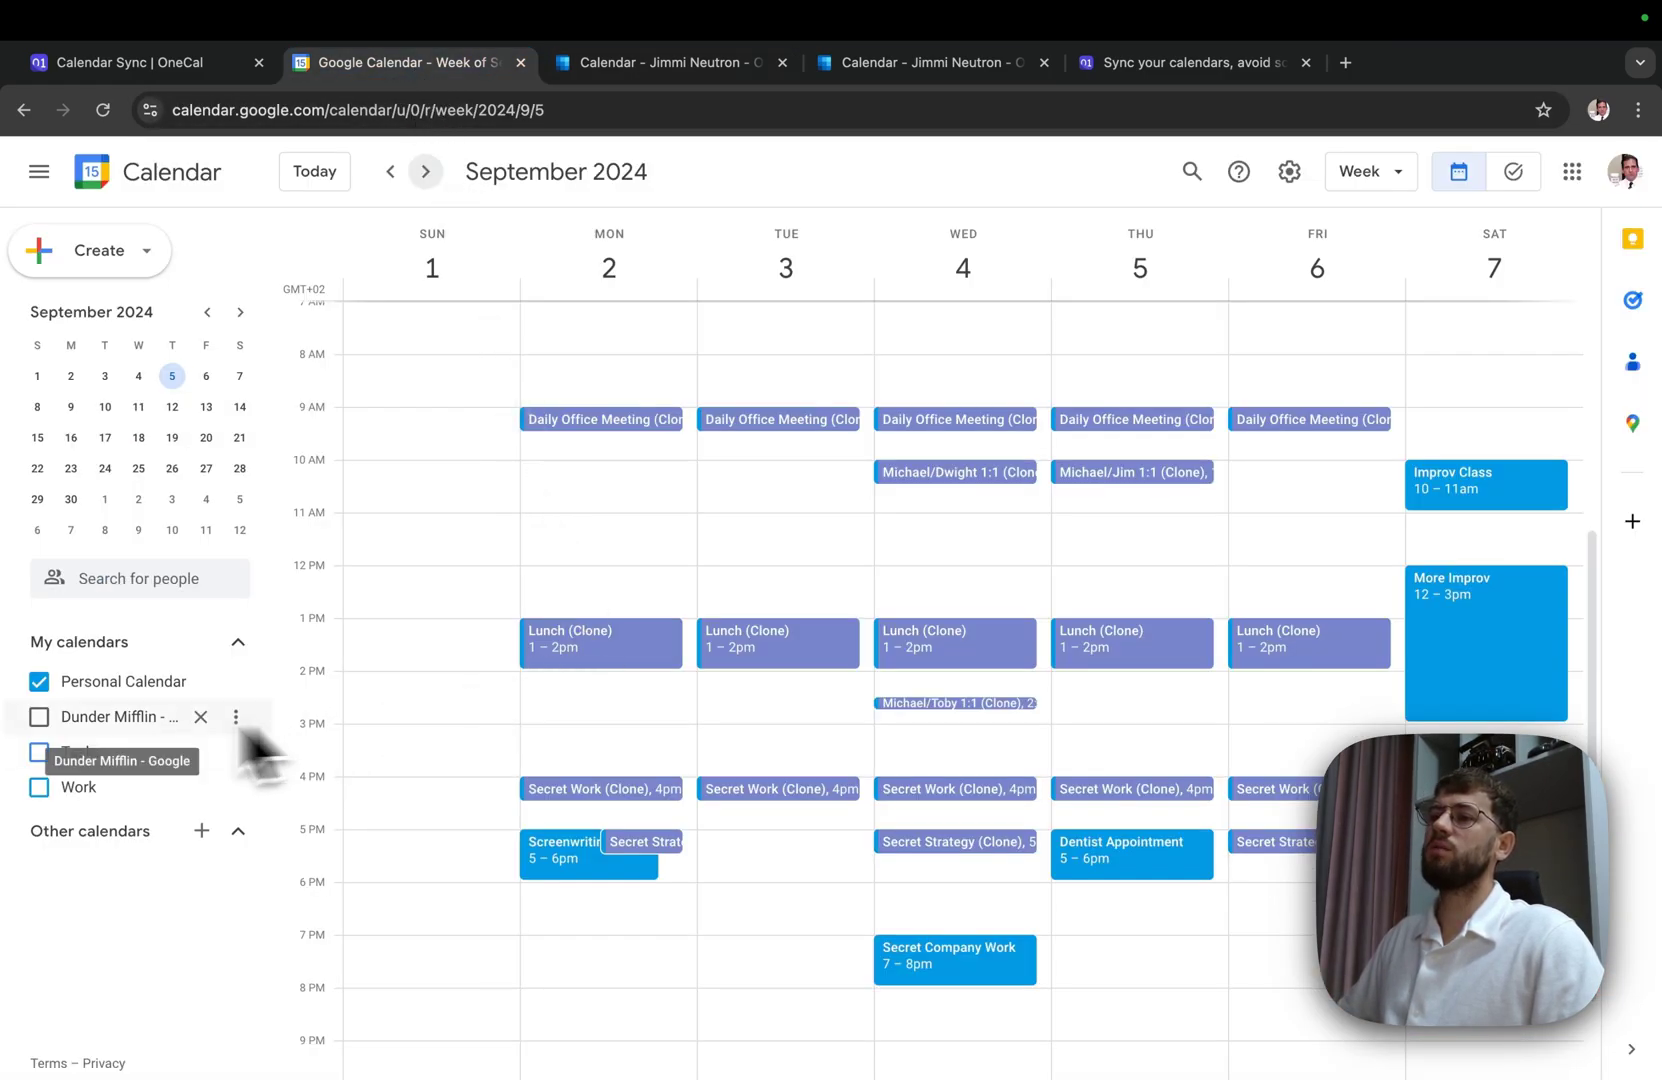
# - Move Google Calendar back to 25–31 August and compare its clones against both Outlook calendars
pyautogui.scroll(-2, 405, 745)
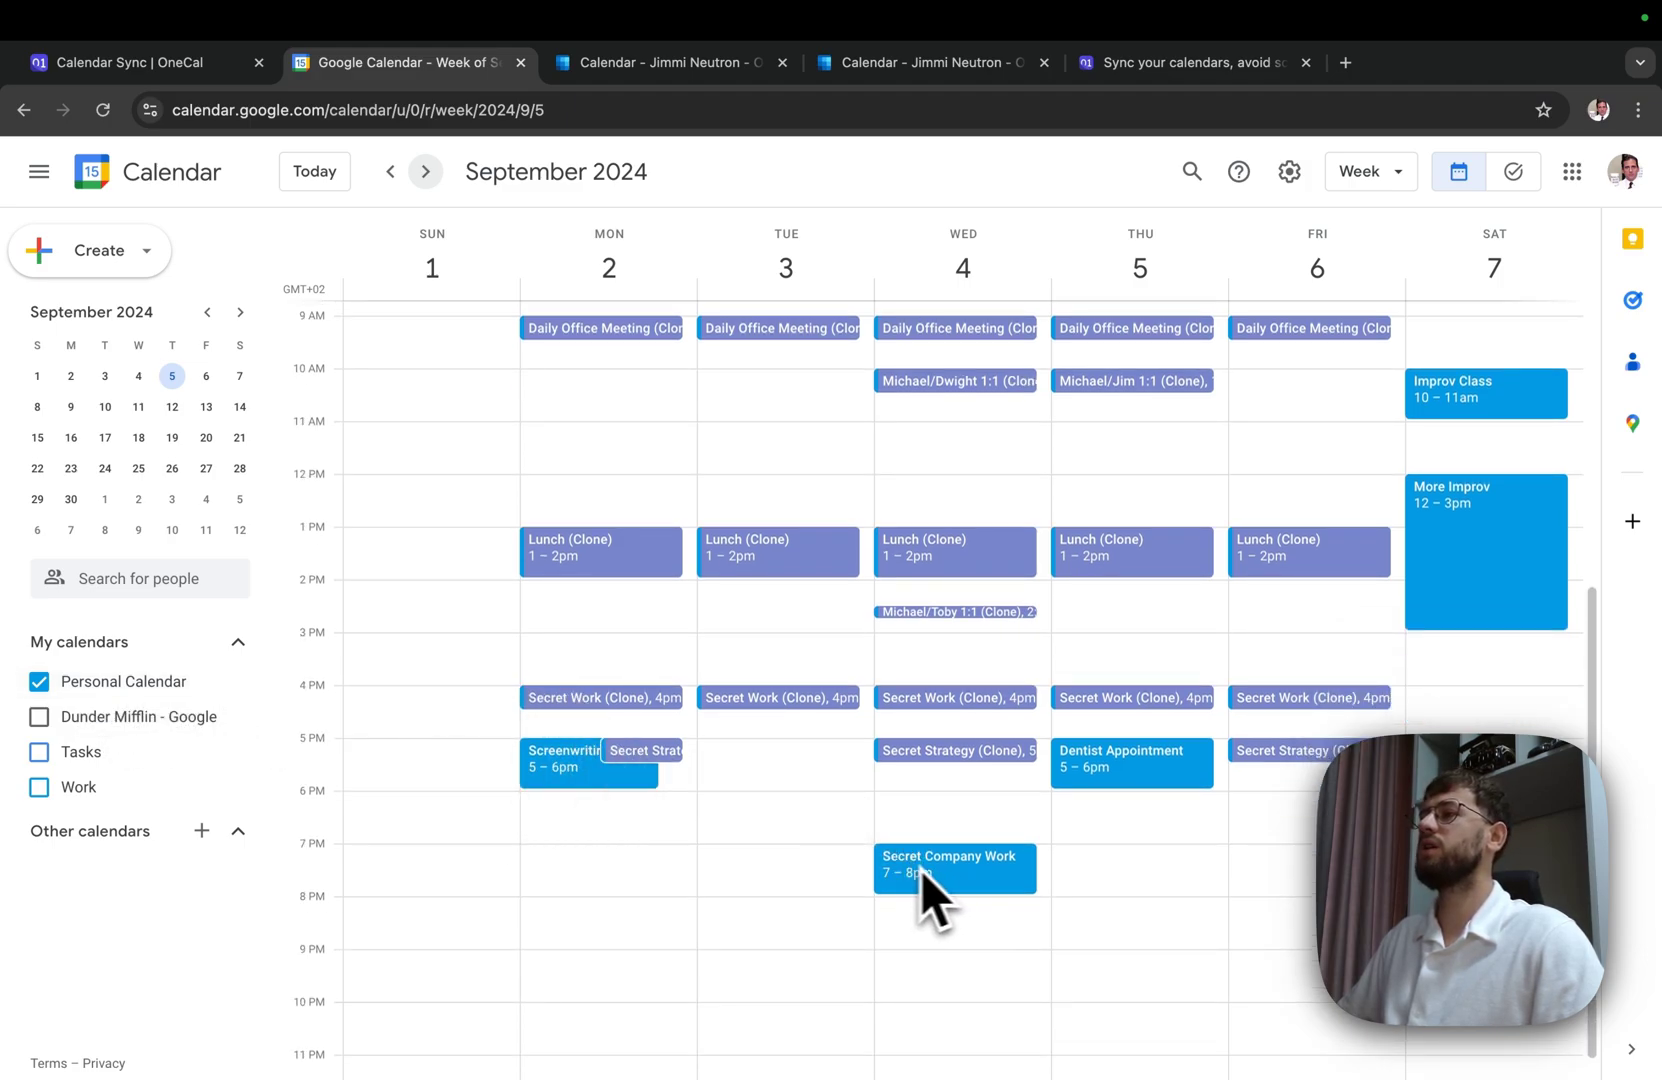
pyautogui.click(702, 71)
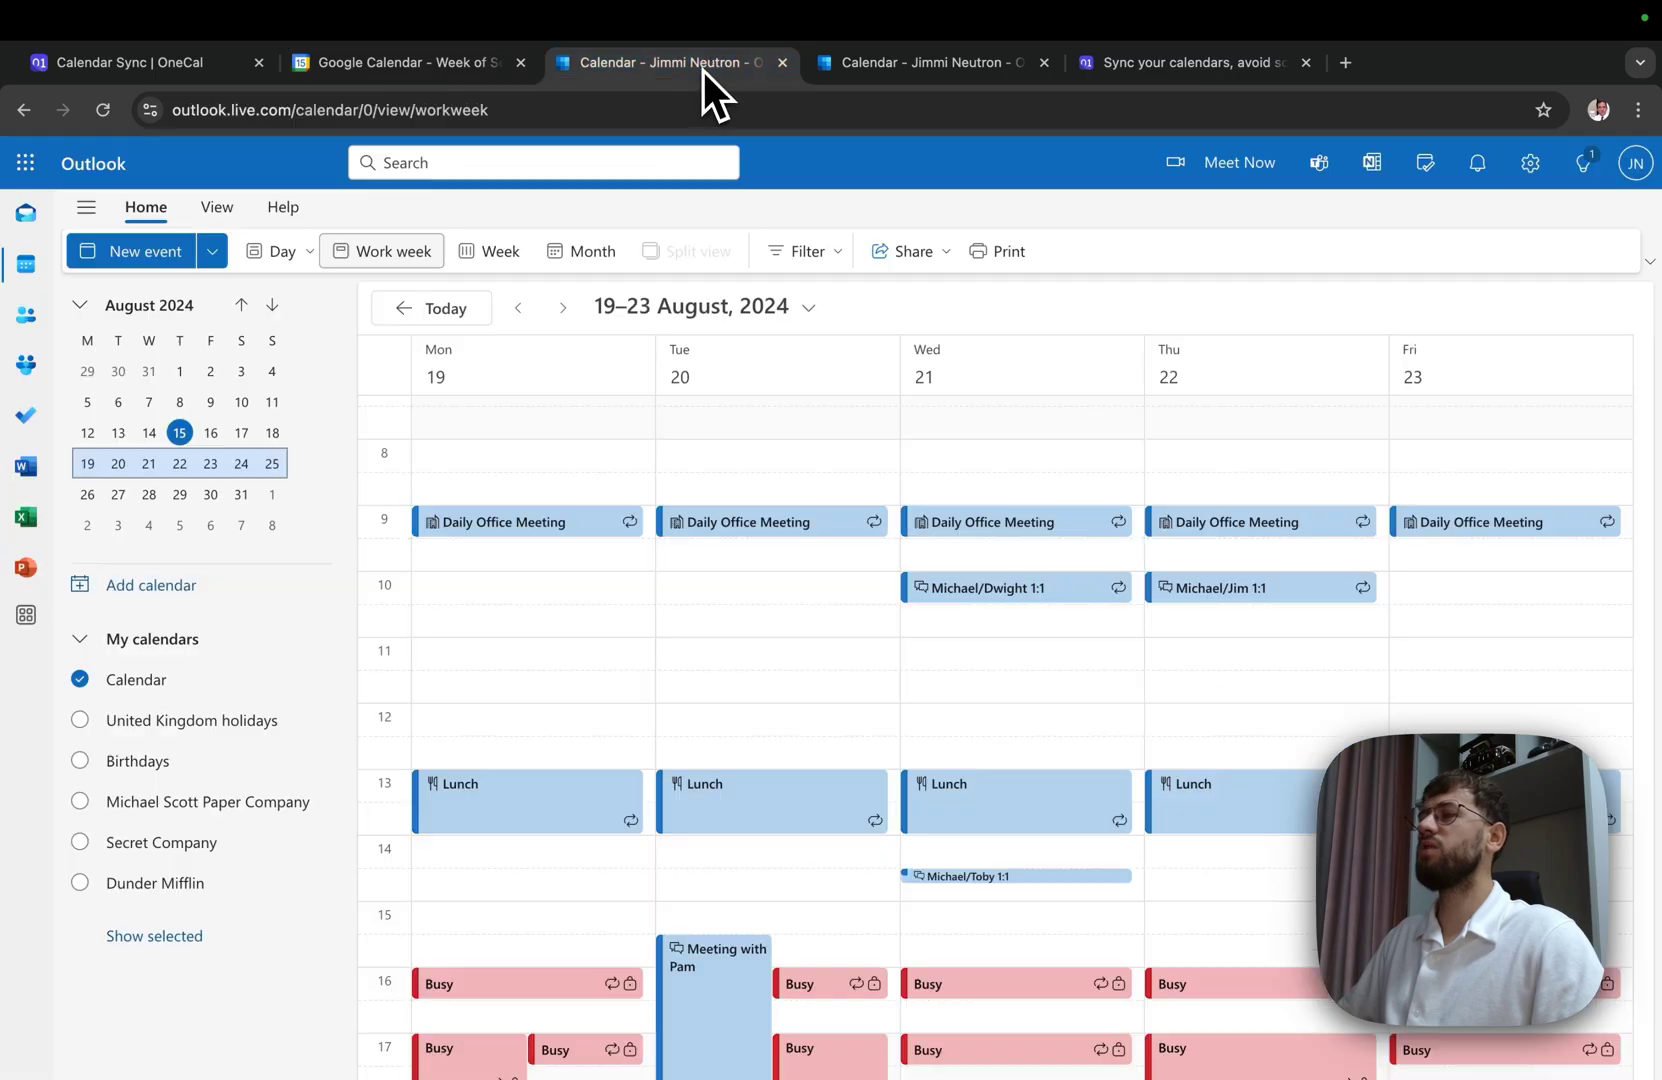
pyautogui.scroll(-1, 976, 556)
pyautogui.click(445, 66)
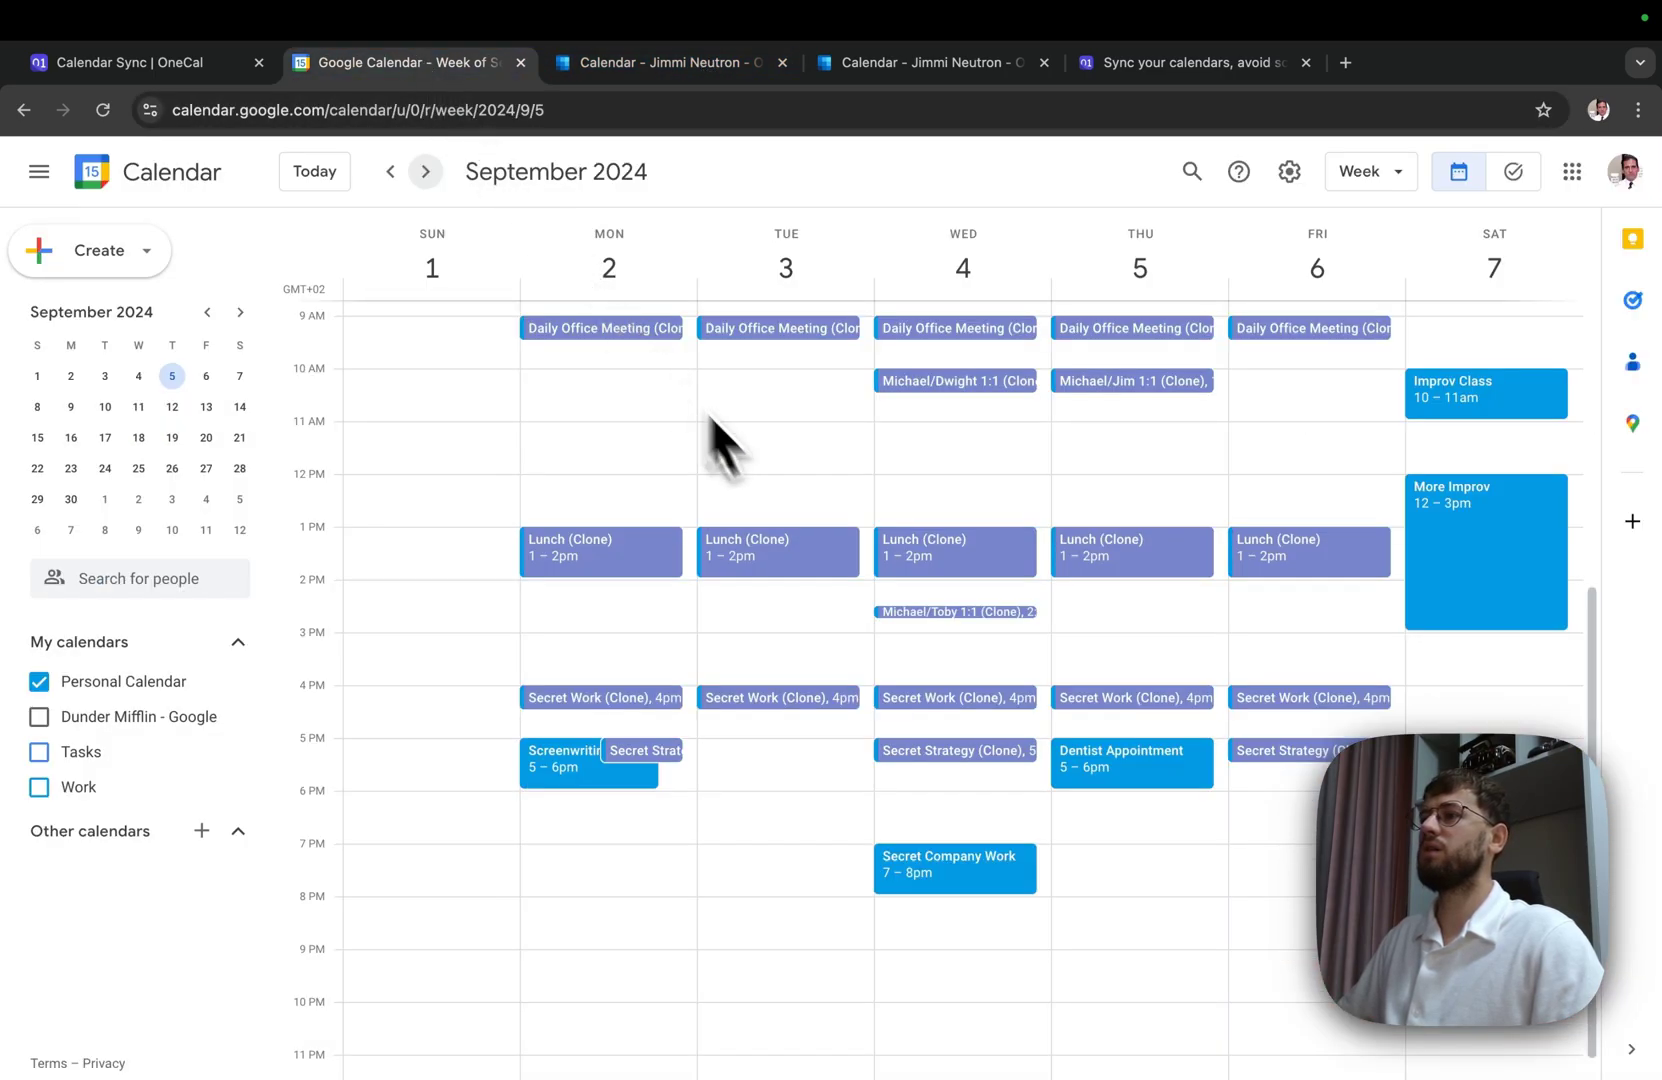
pyautogui.scroll(-1, 570, 355)
pyautogui.click(390, 180)
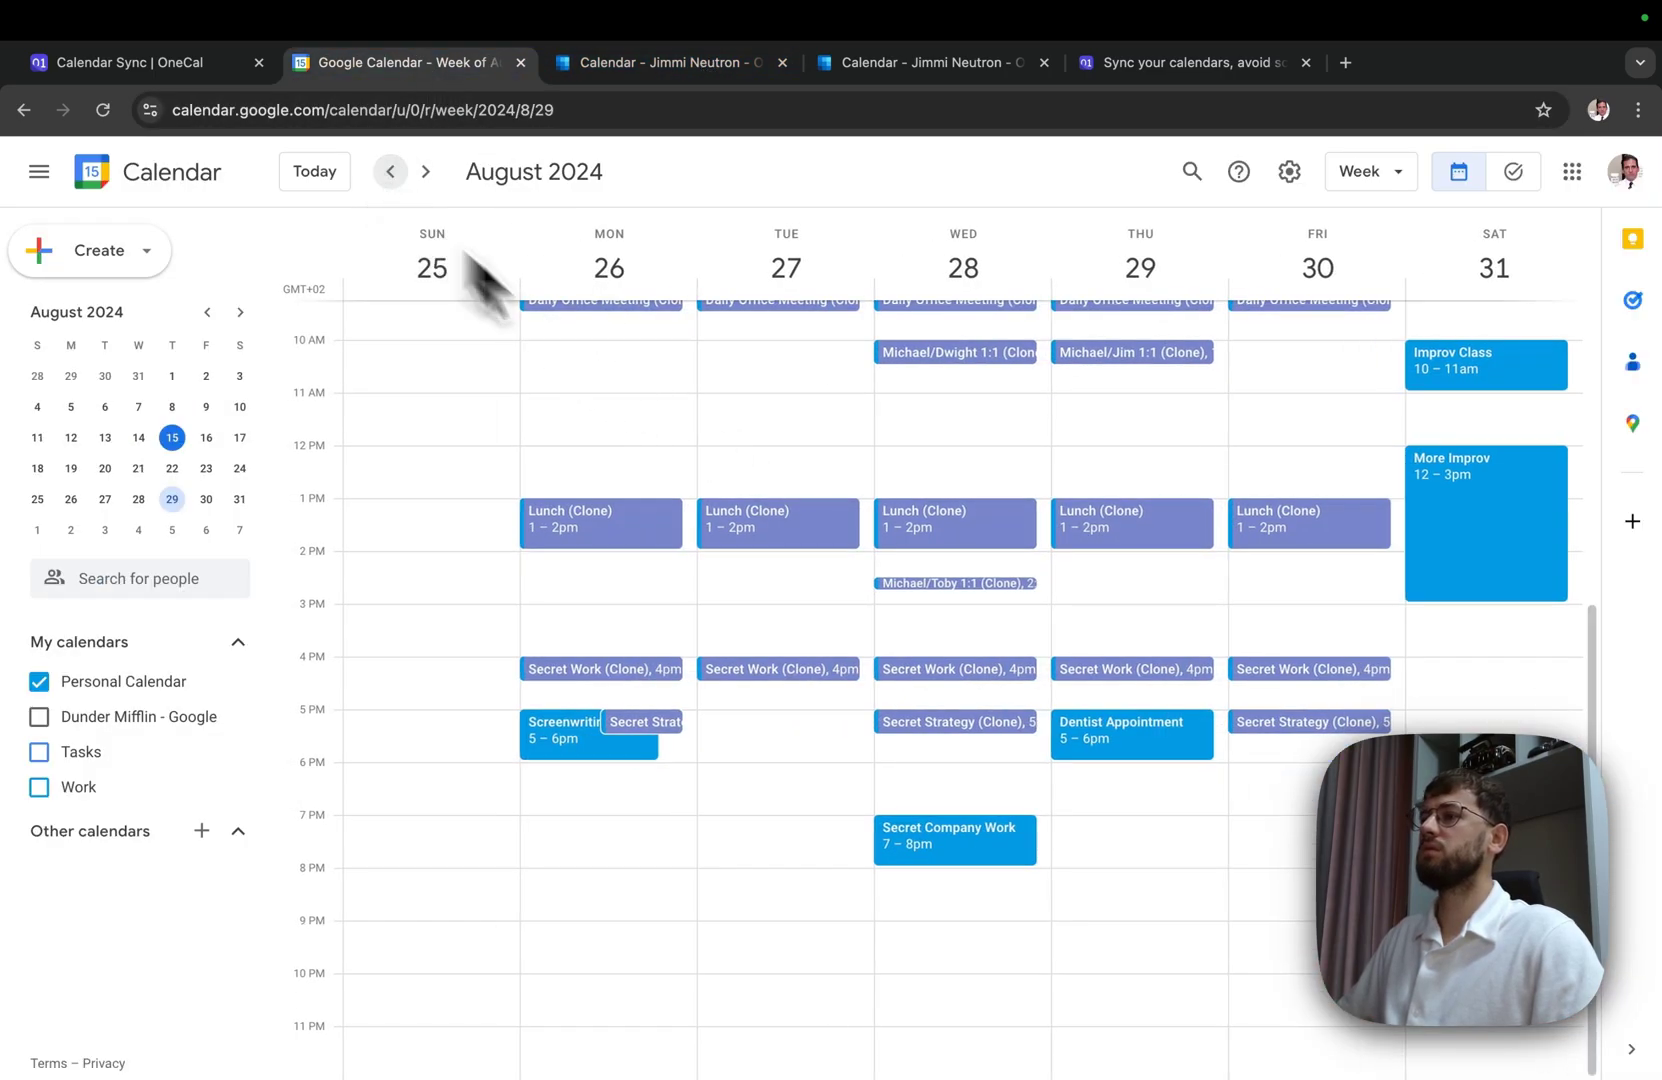
pyautogui.click(690, 62)
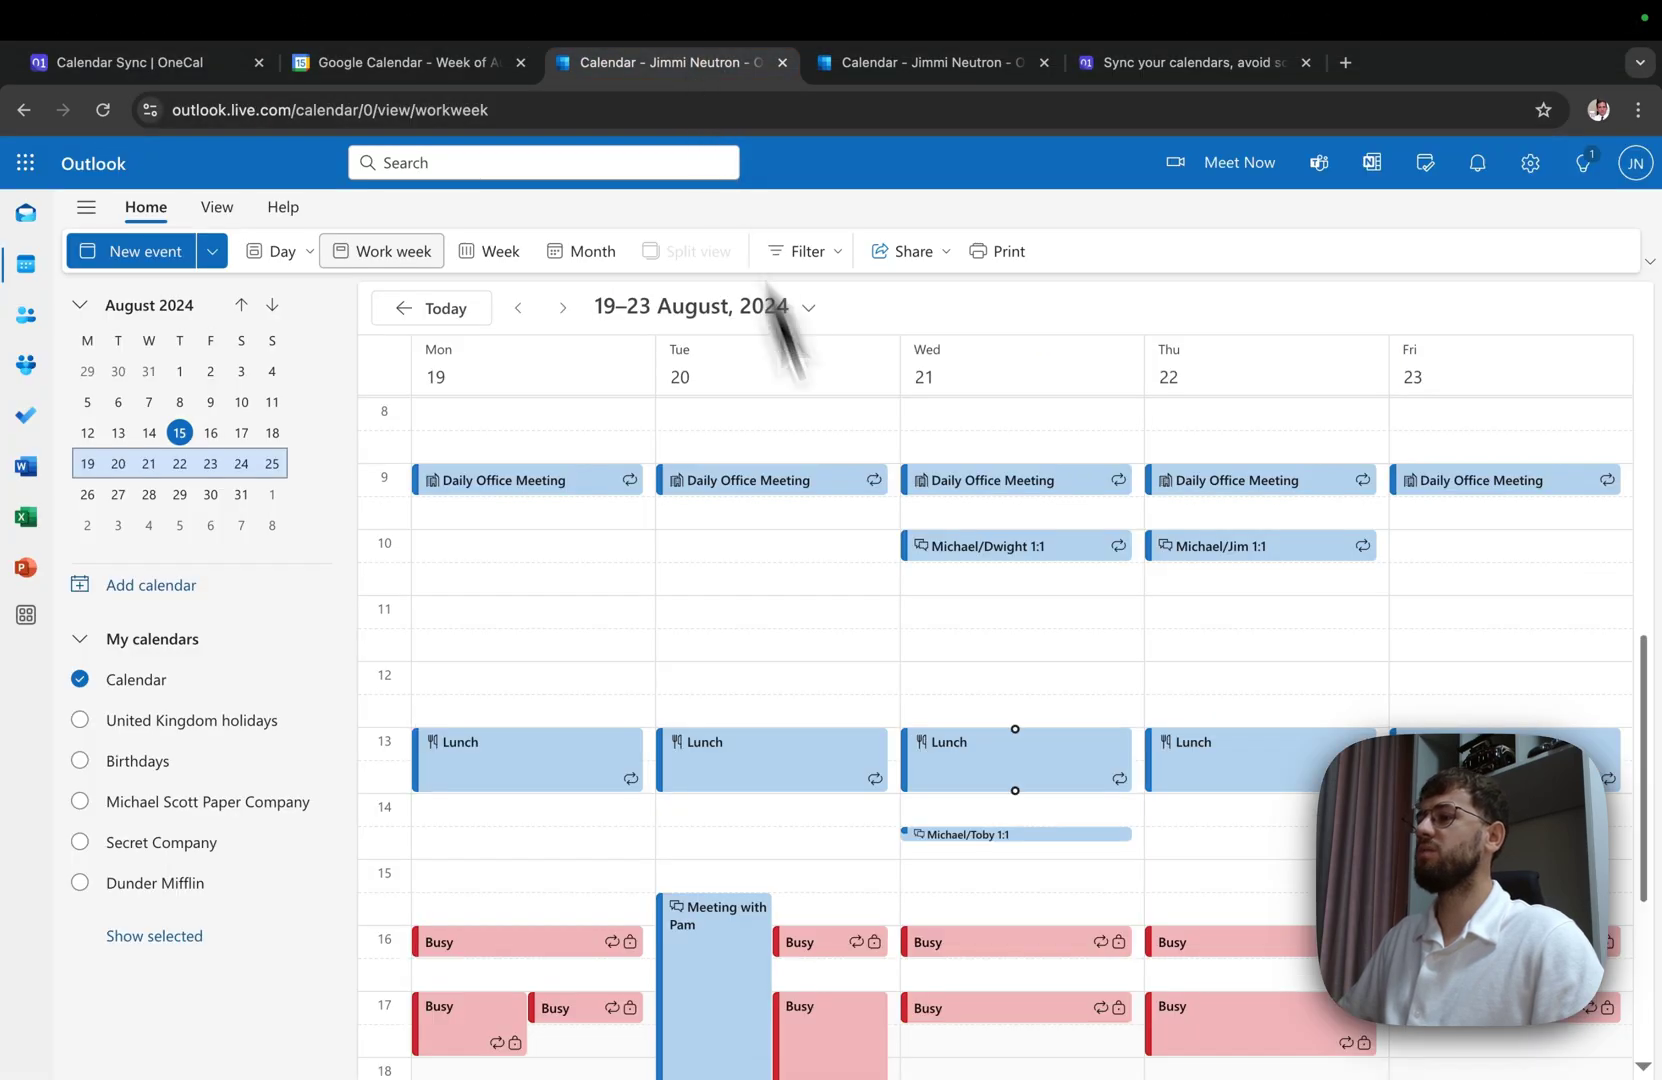
pyautogui.scroll(-4, 950, 795)
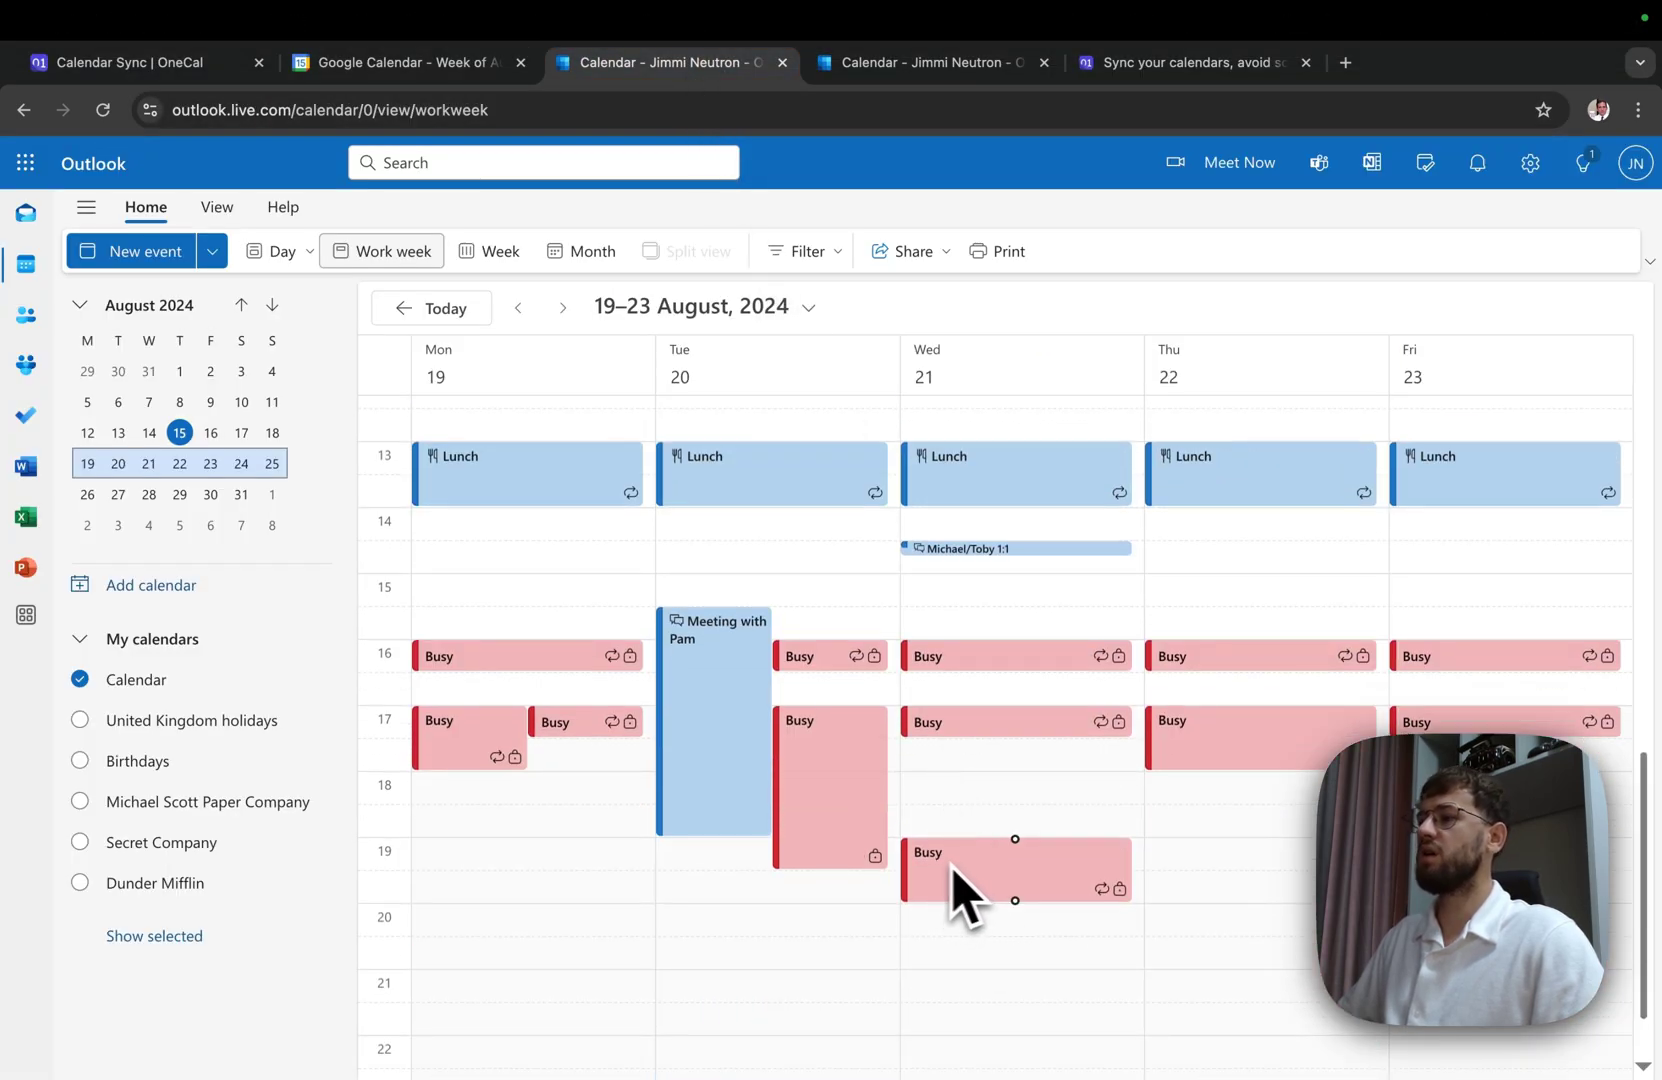
pyautogui.click(897, 68)
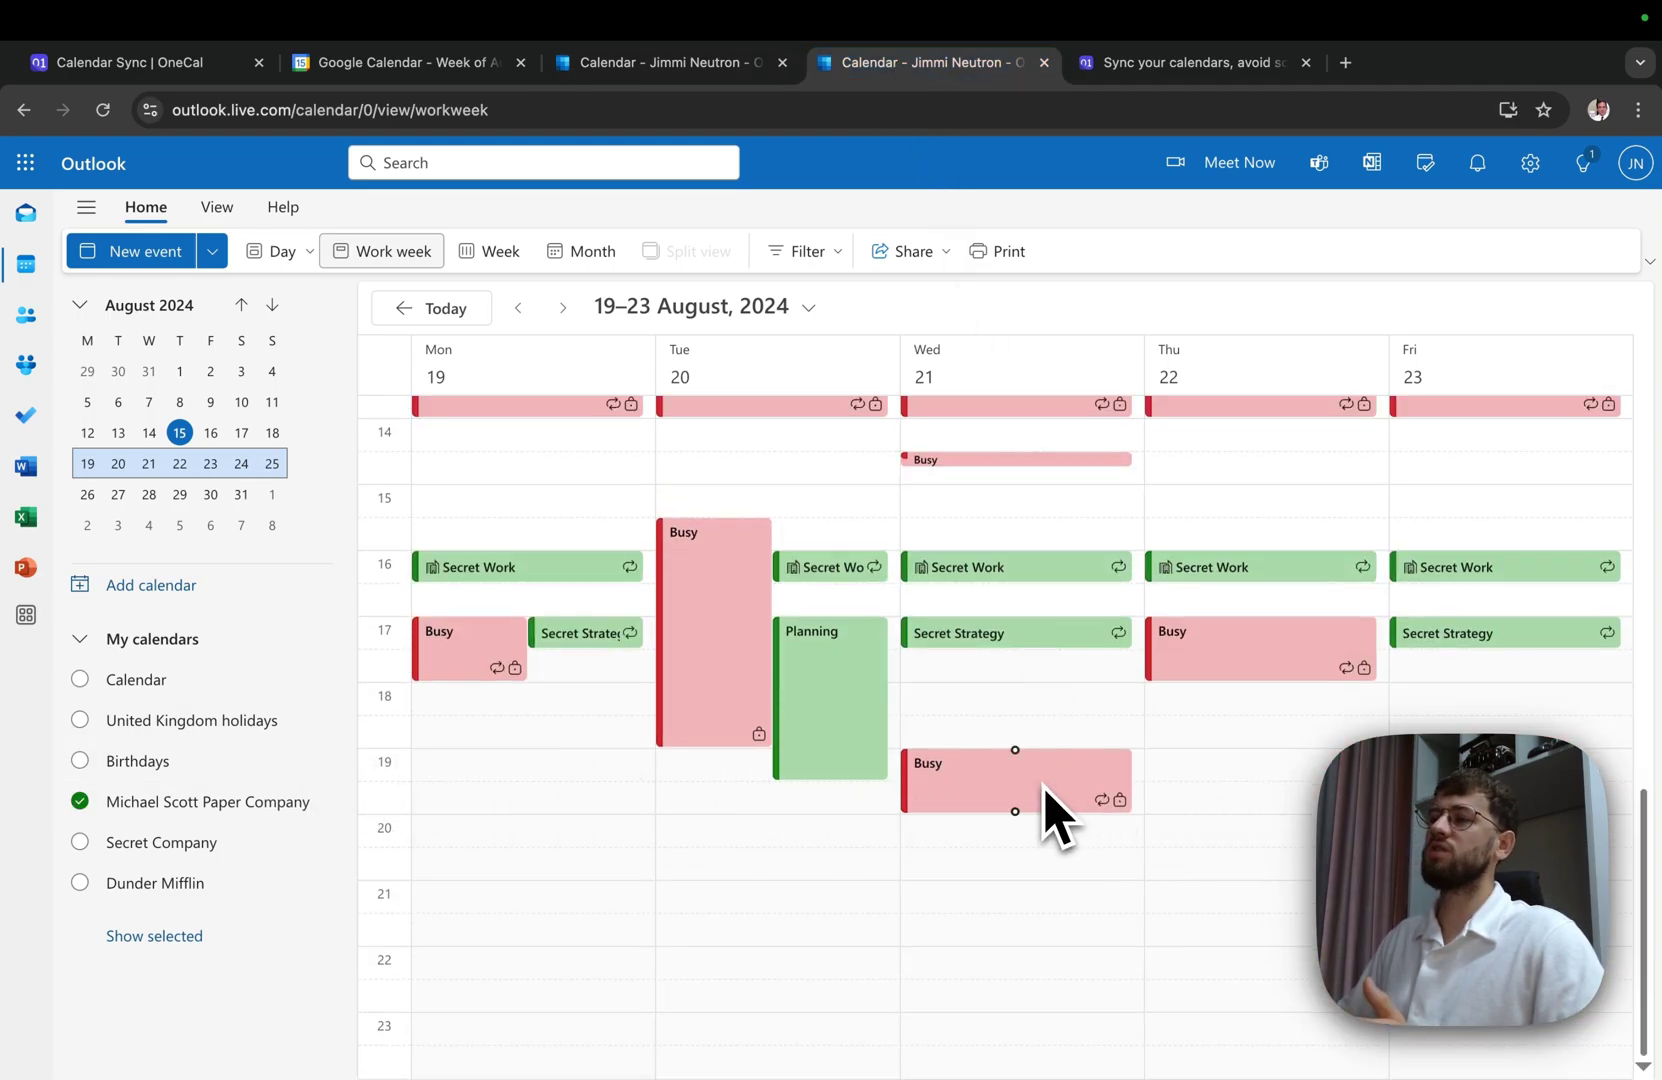
pyautogui.click(725, 71)
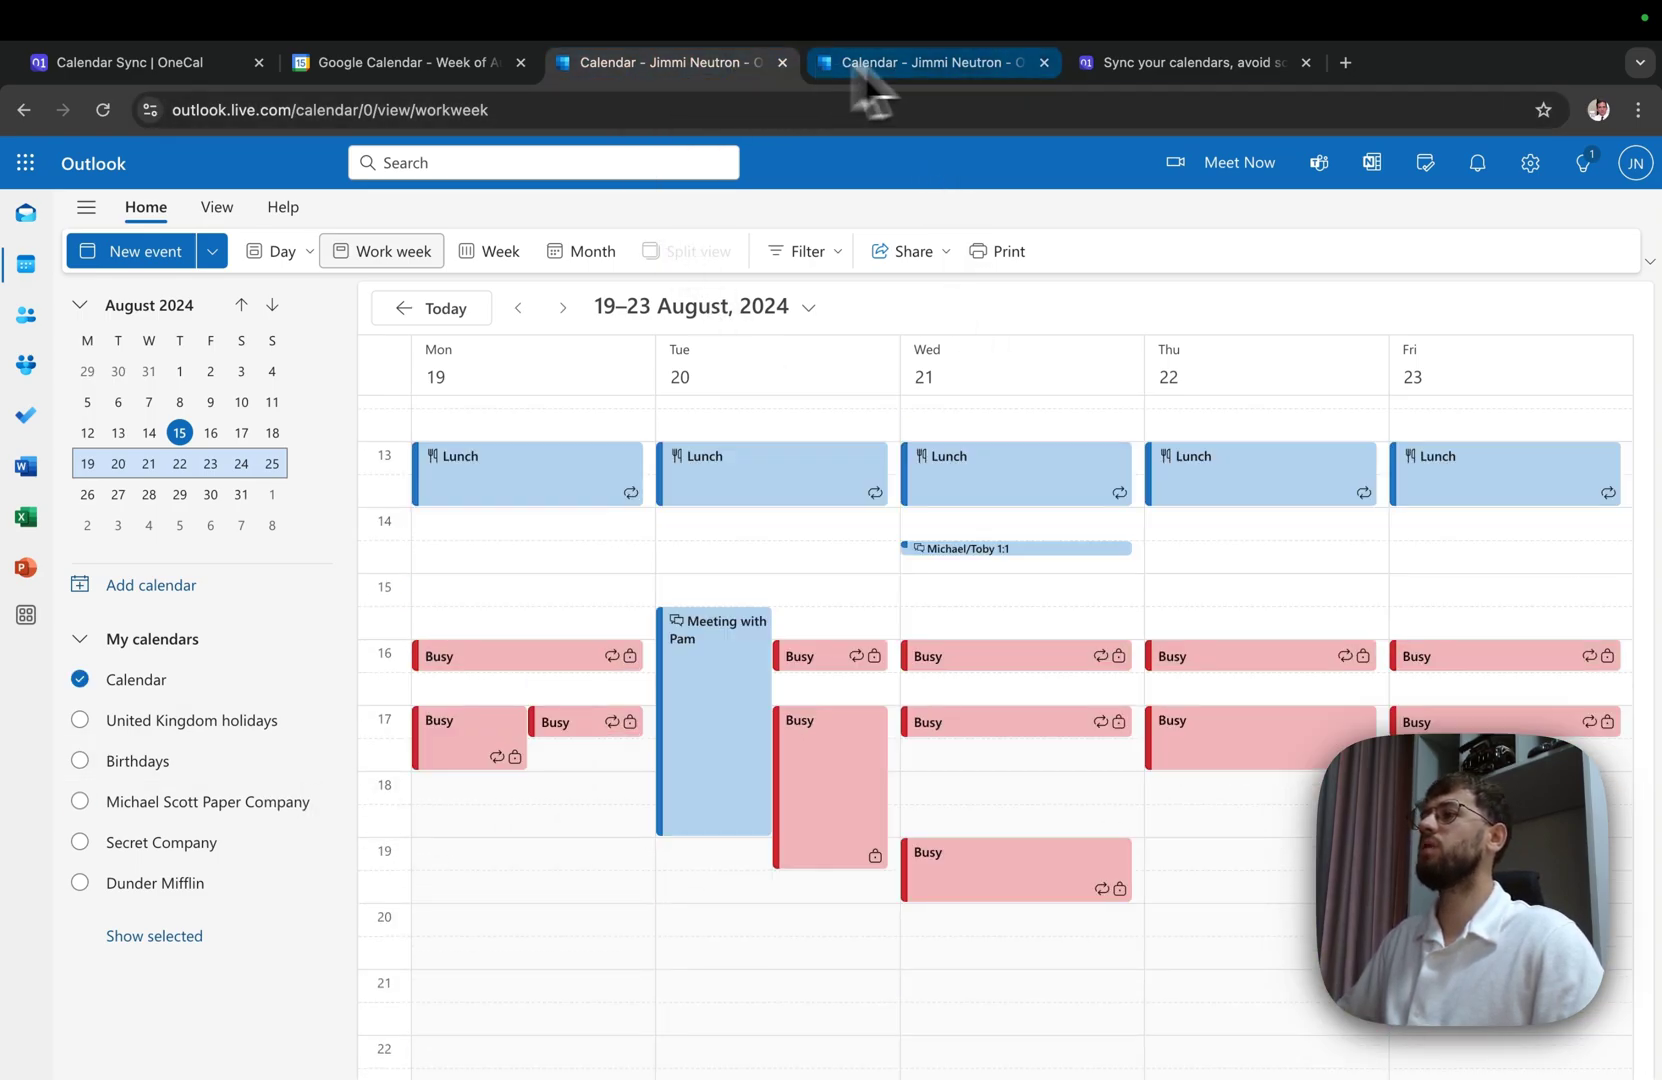
pyautogui.click(420, 72)
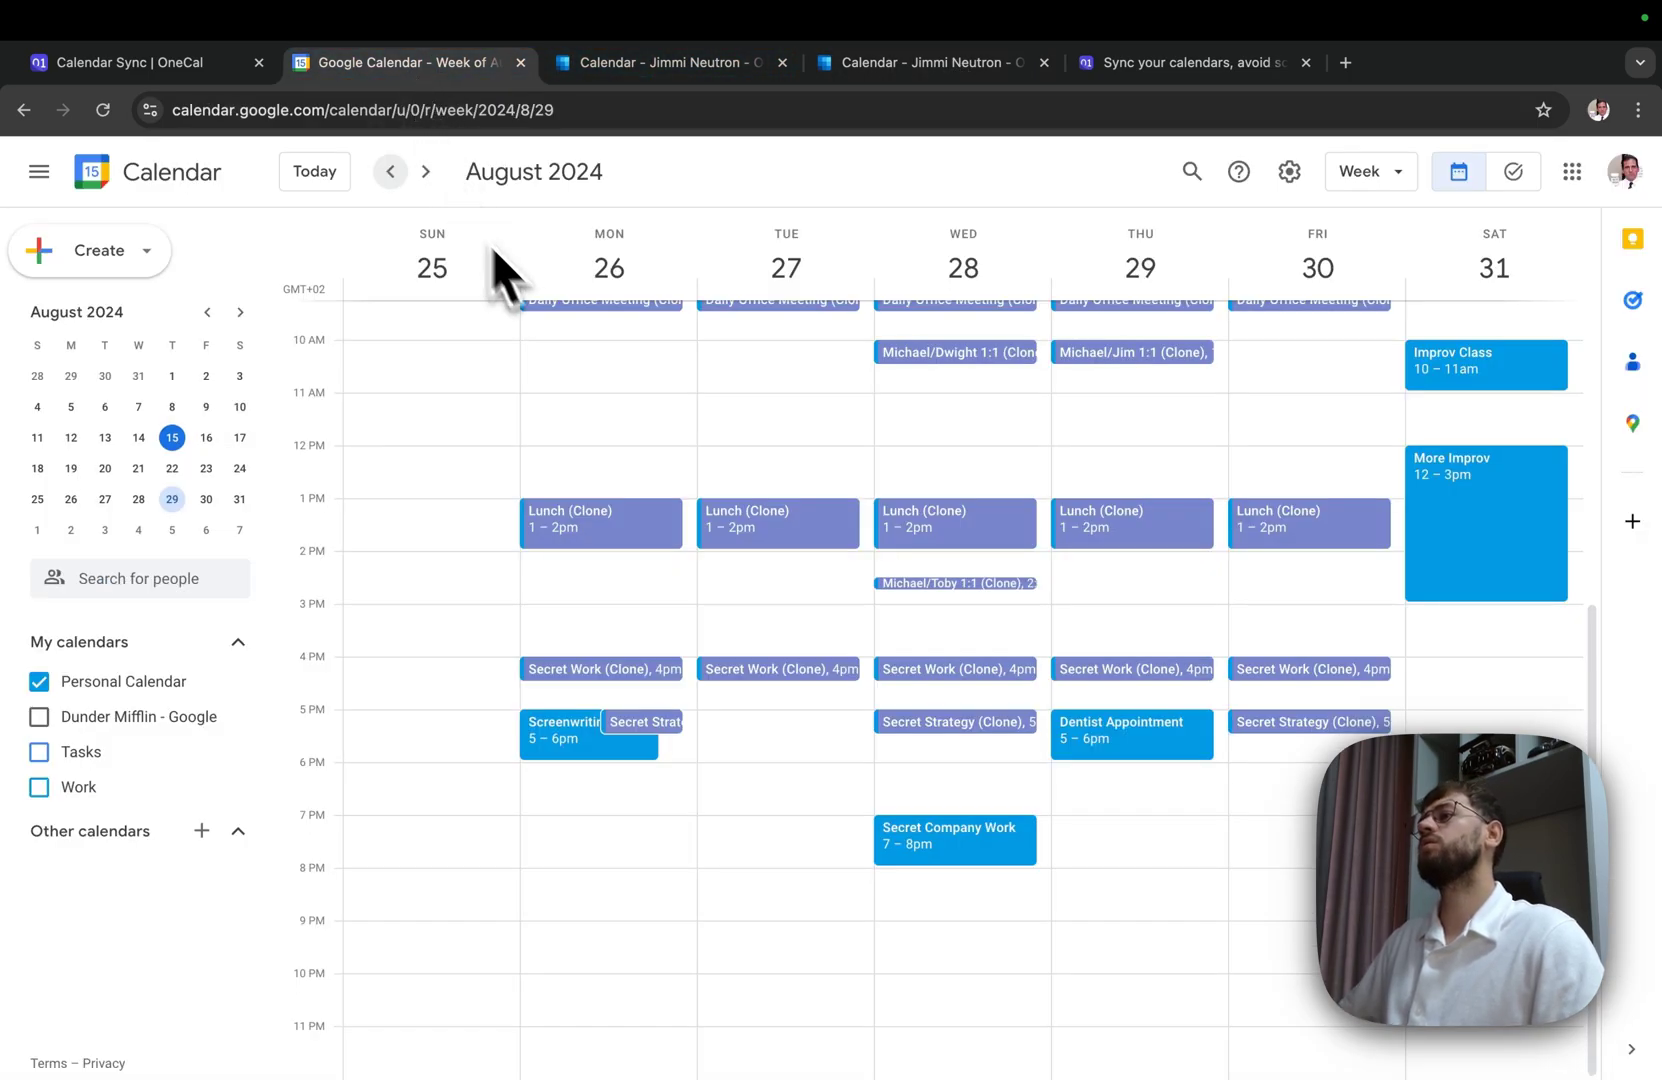
pyautogui.scroll(2, 612, 471)
pyautogui.scroll(1, 621, 518)
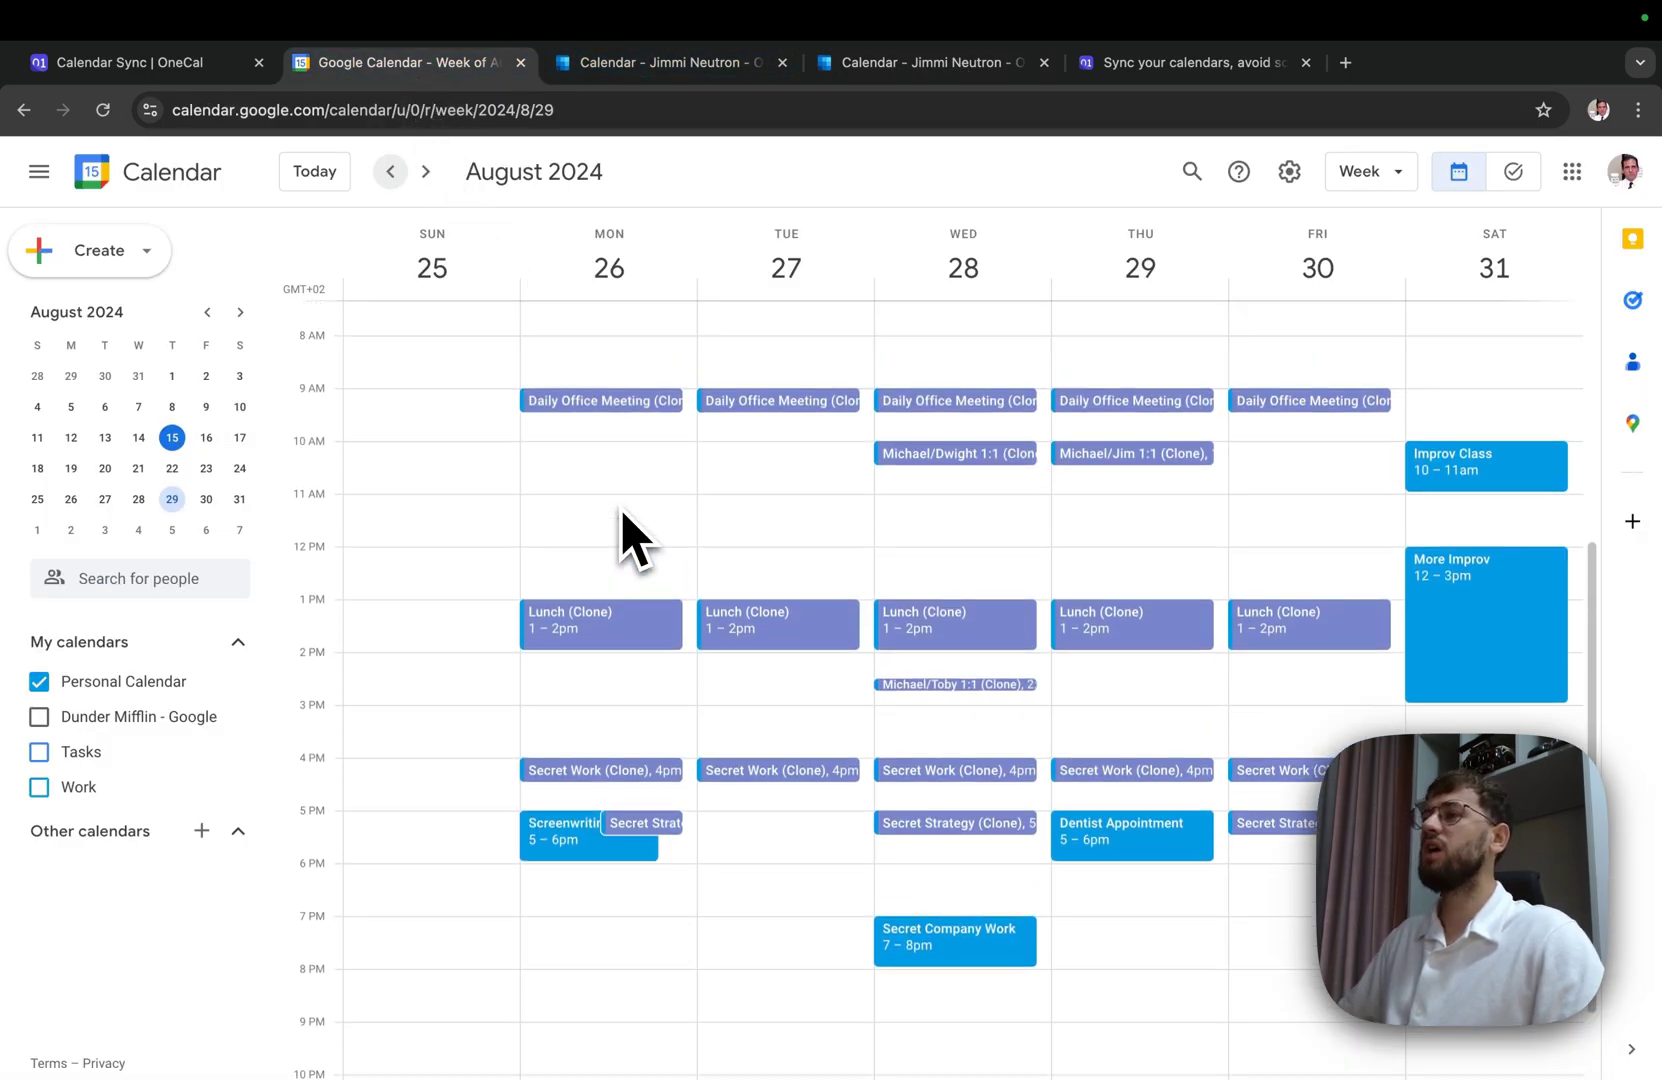
pyautogui.click(598, 401)
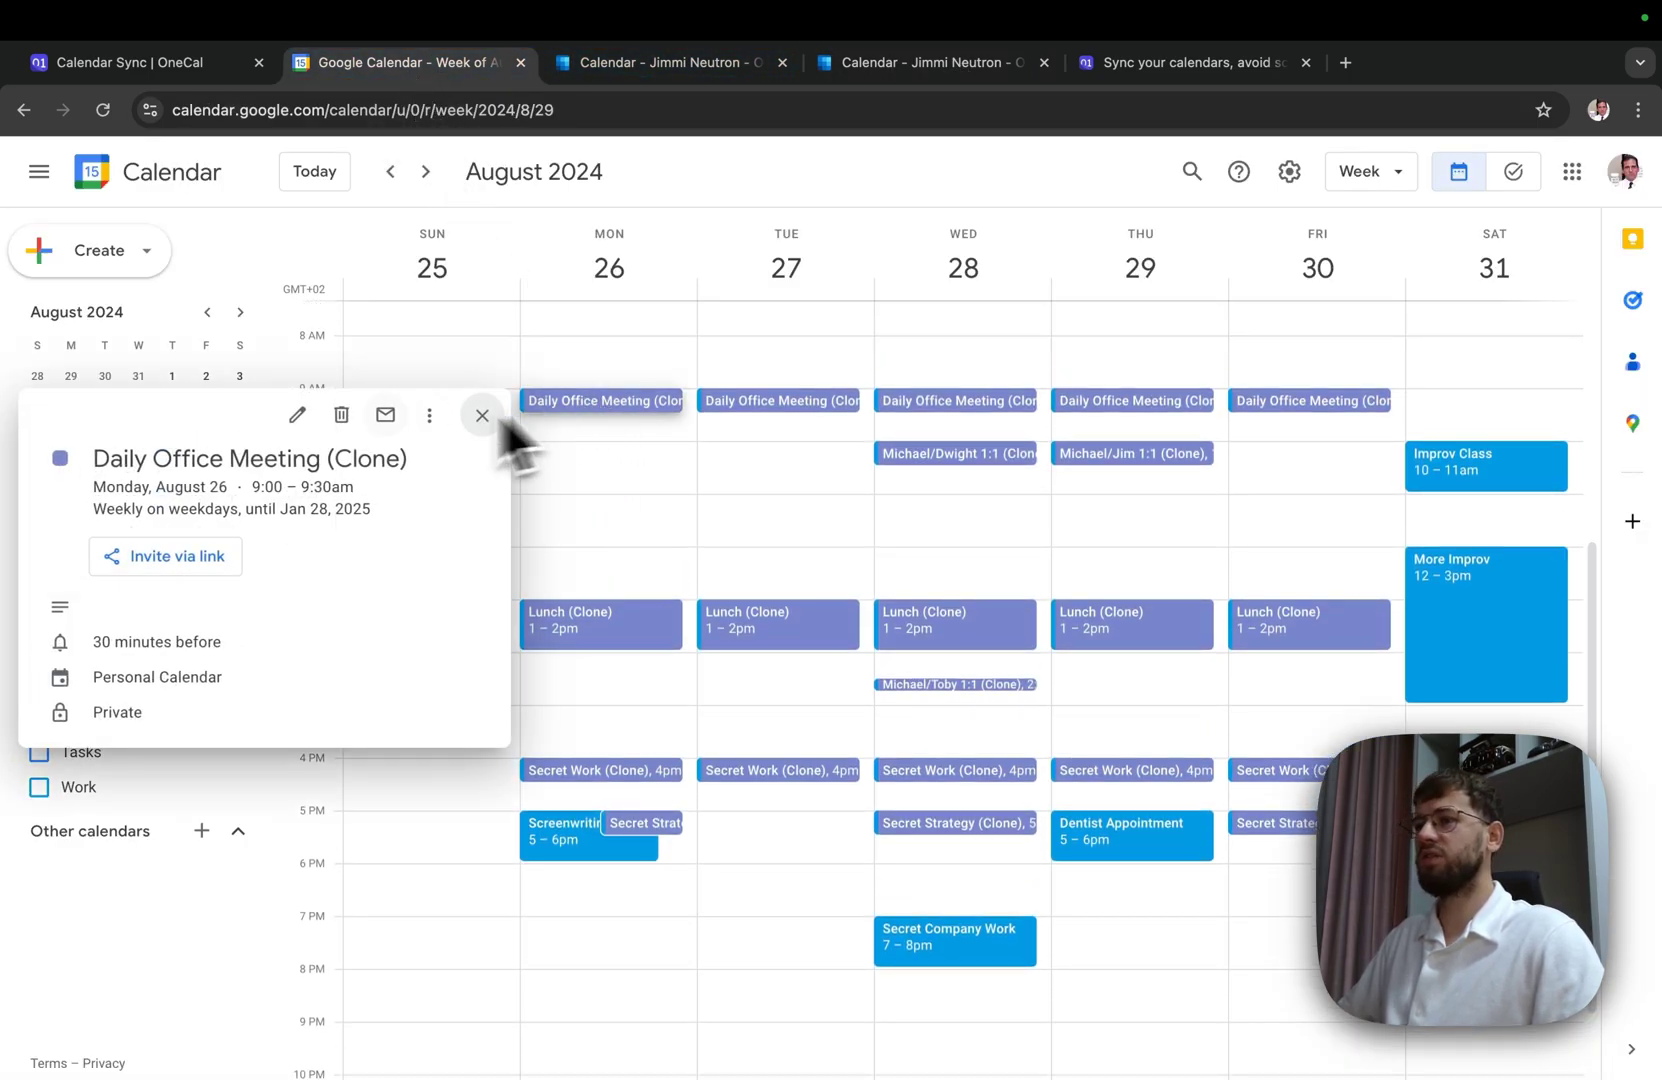
pyautogui.tripleClick(165, 460)
pyautogui.click(760, 512)
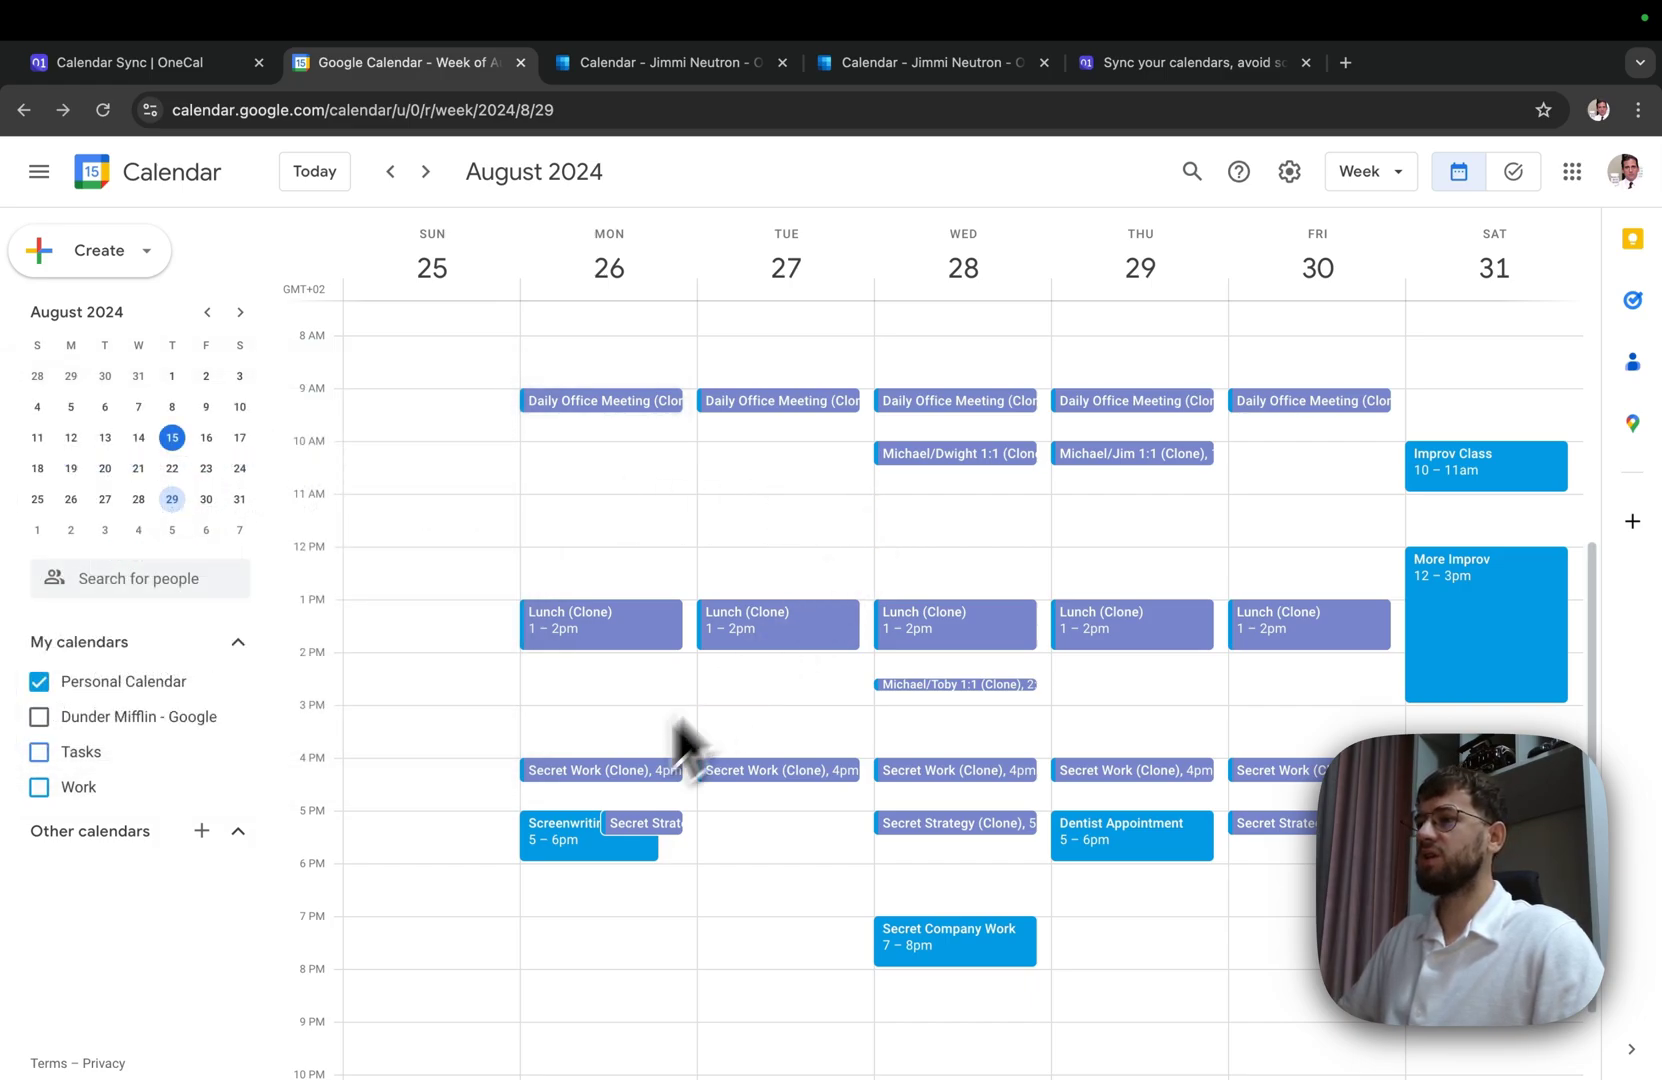
pyautogui.click(590, 773)
pyautogui.tripleClick(229, 500)
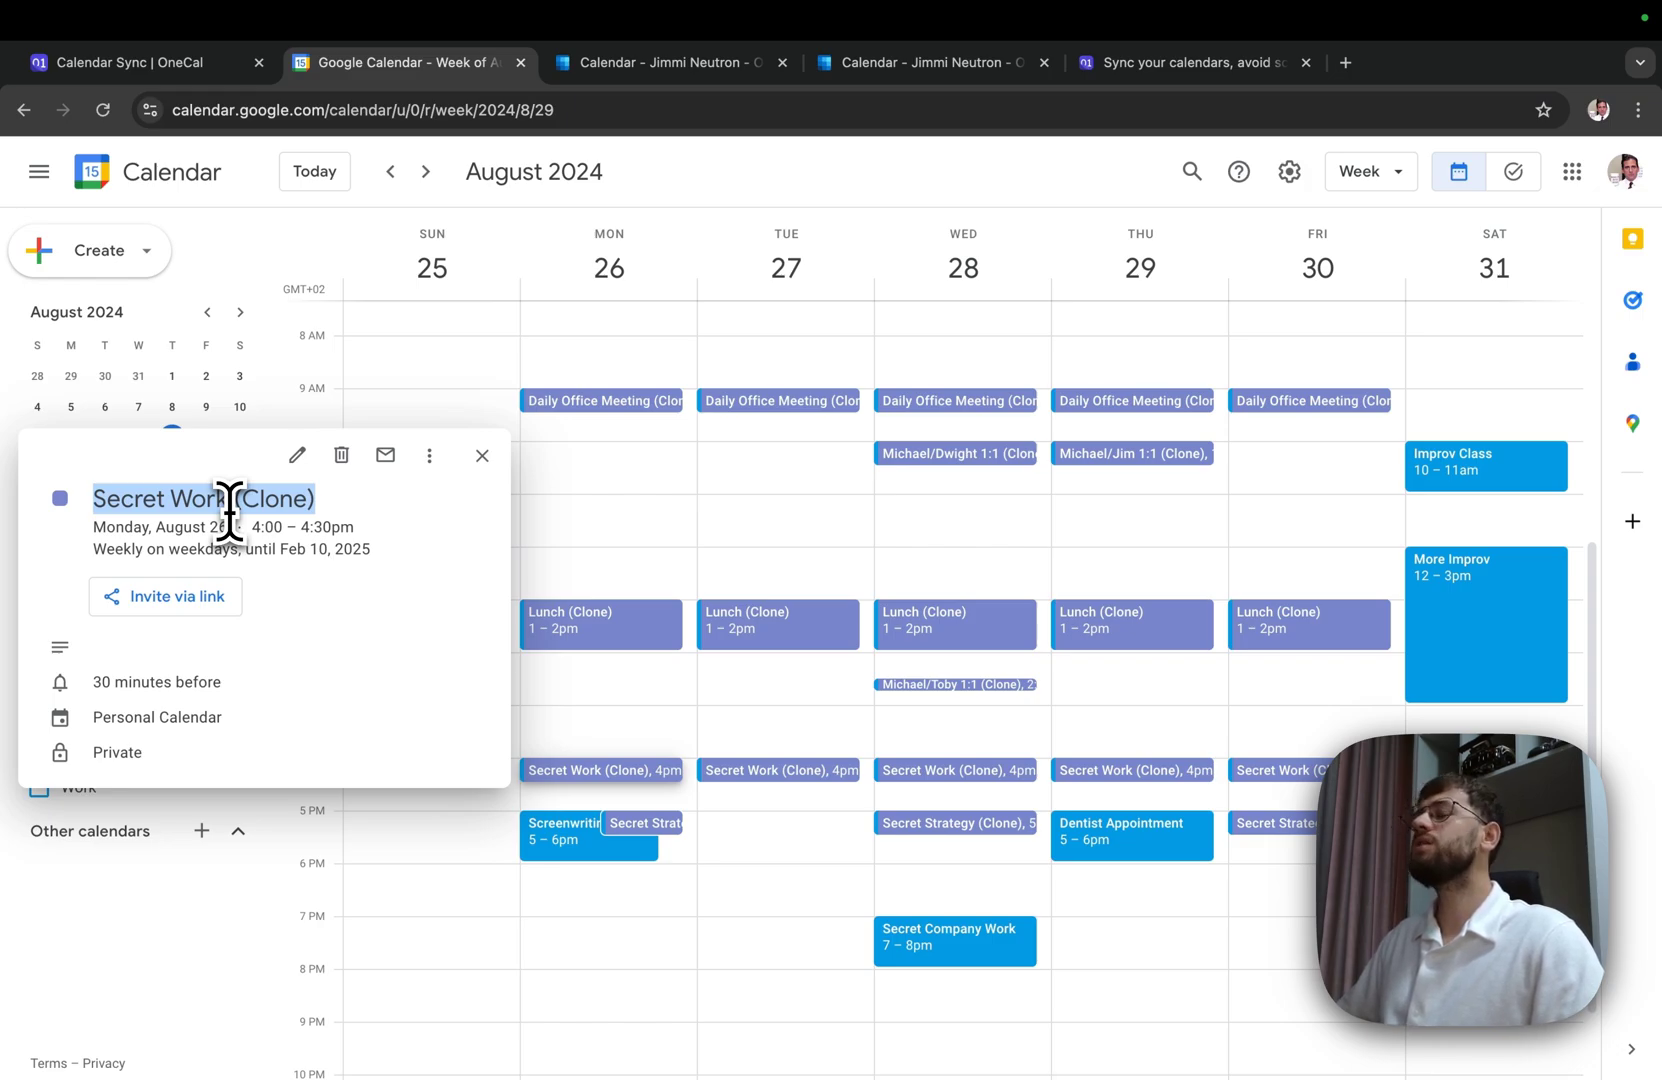
pyautogui.click(697, 723)
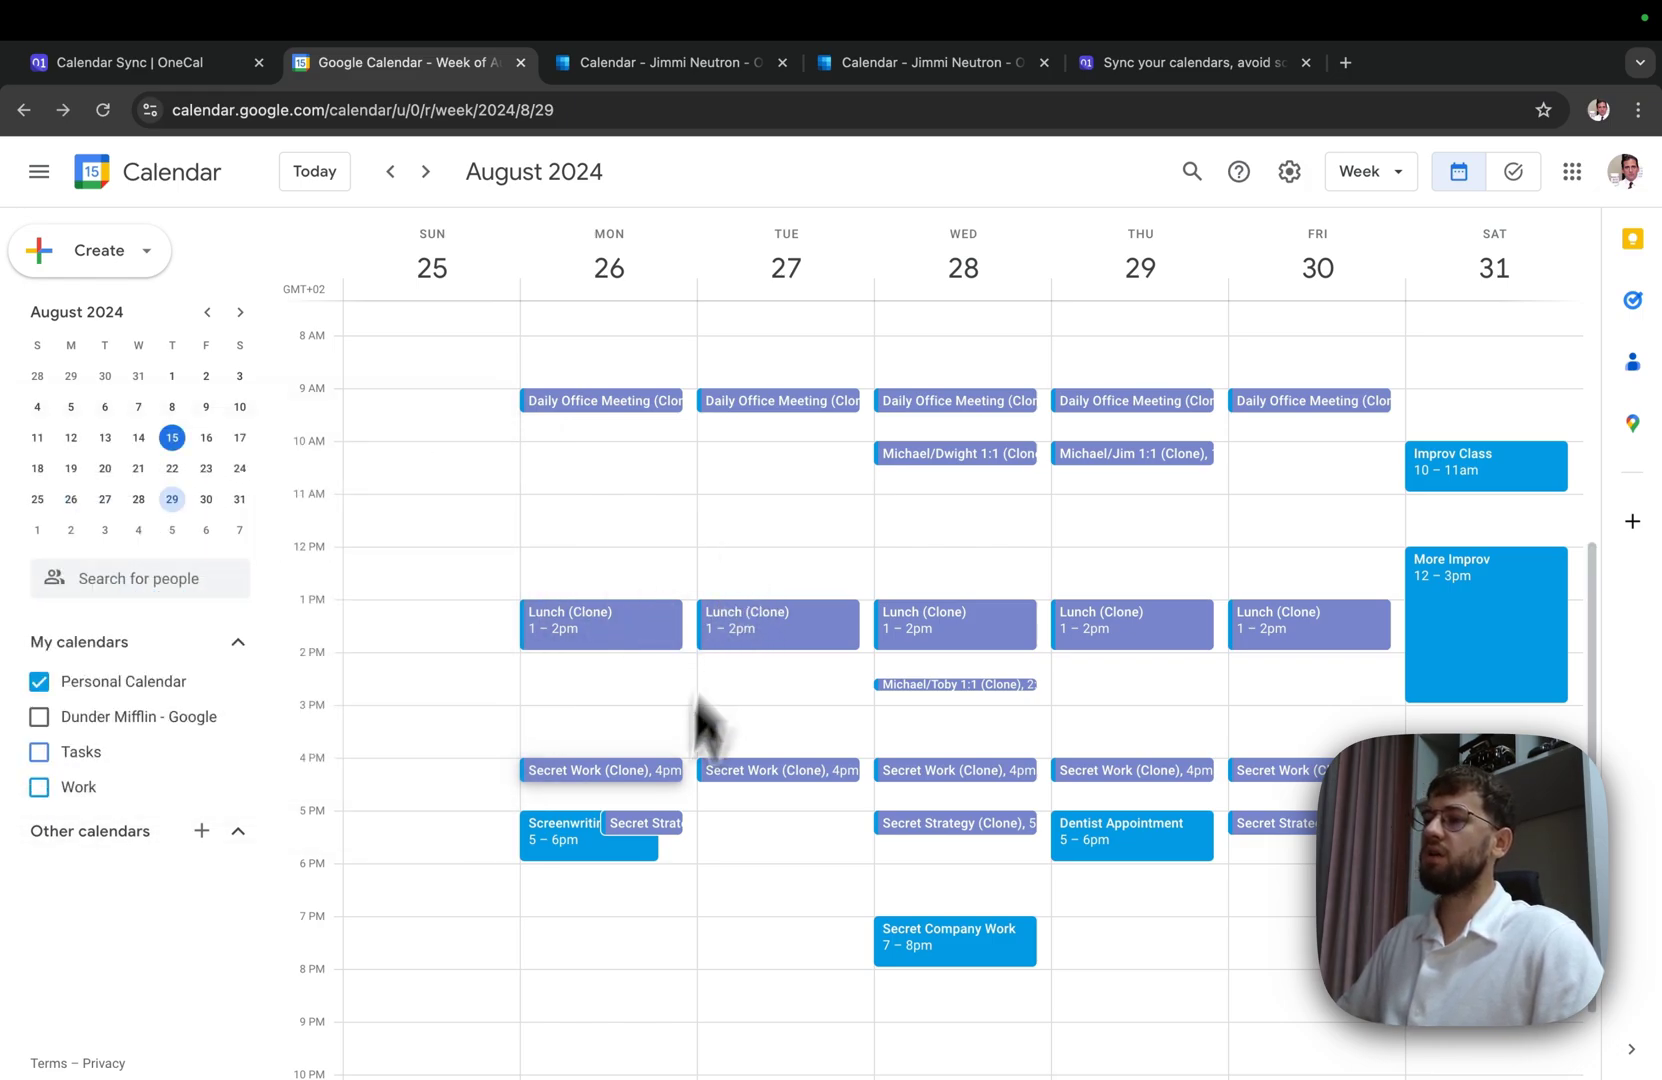
pyautogui.click(612, 772)
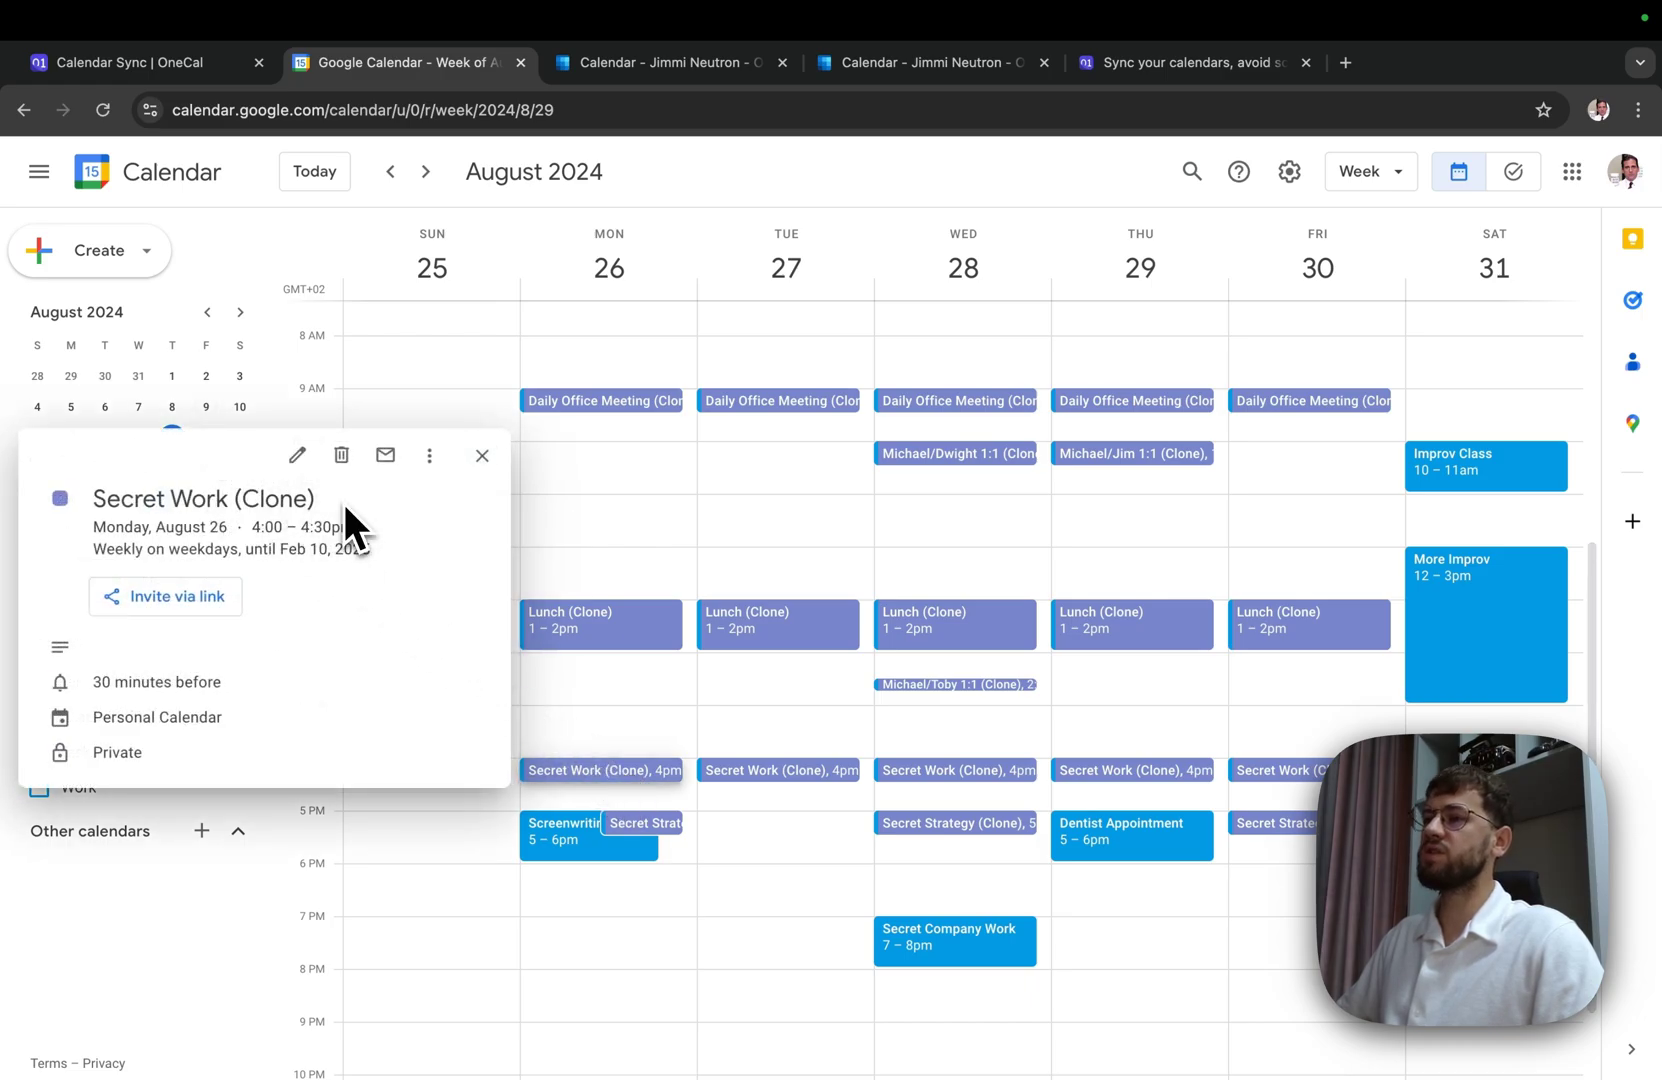
pyautogui.click(577, 502)
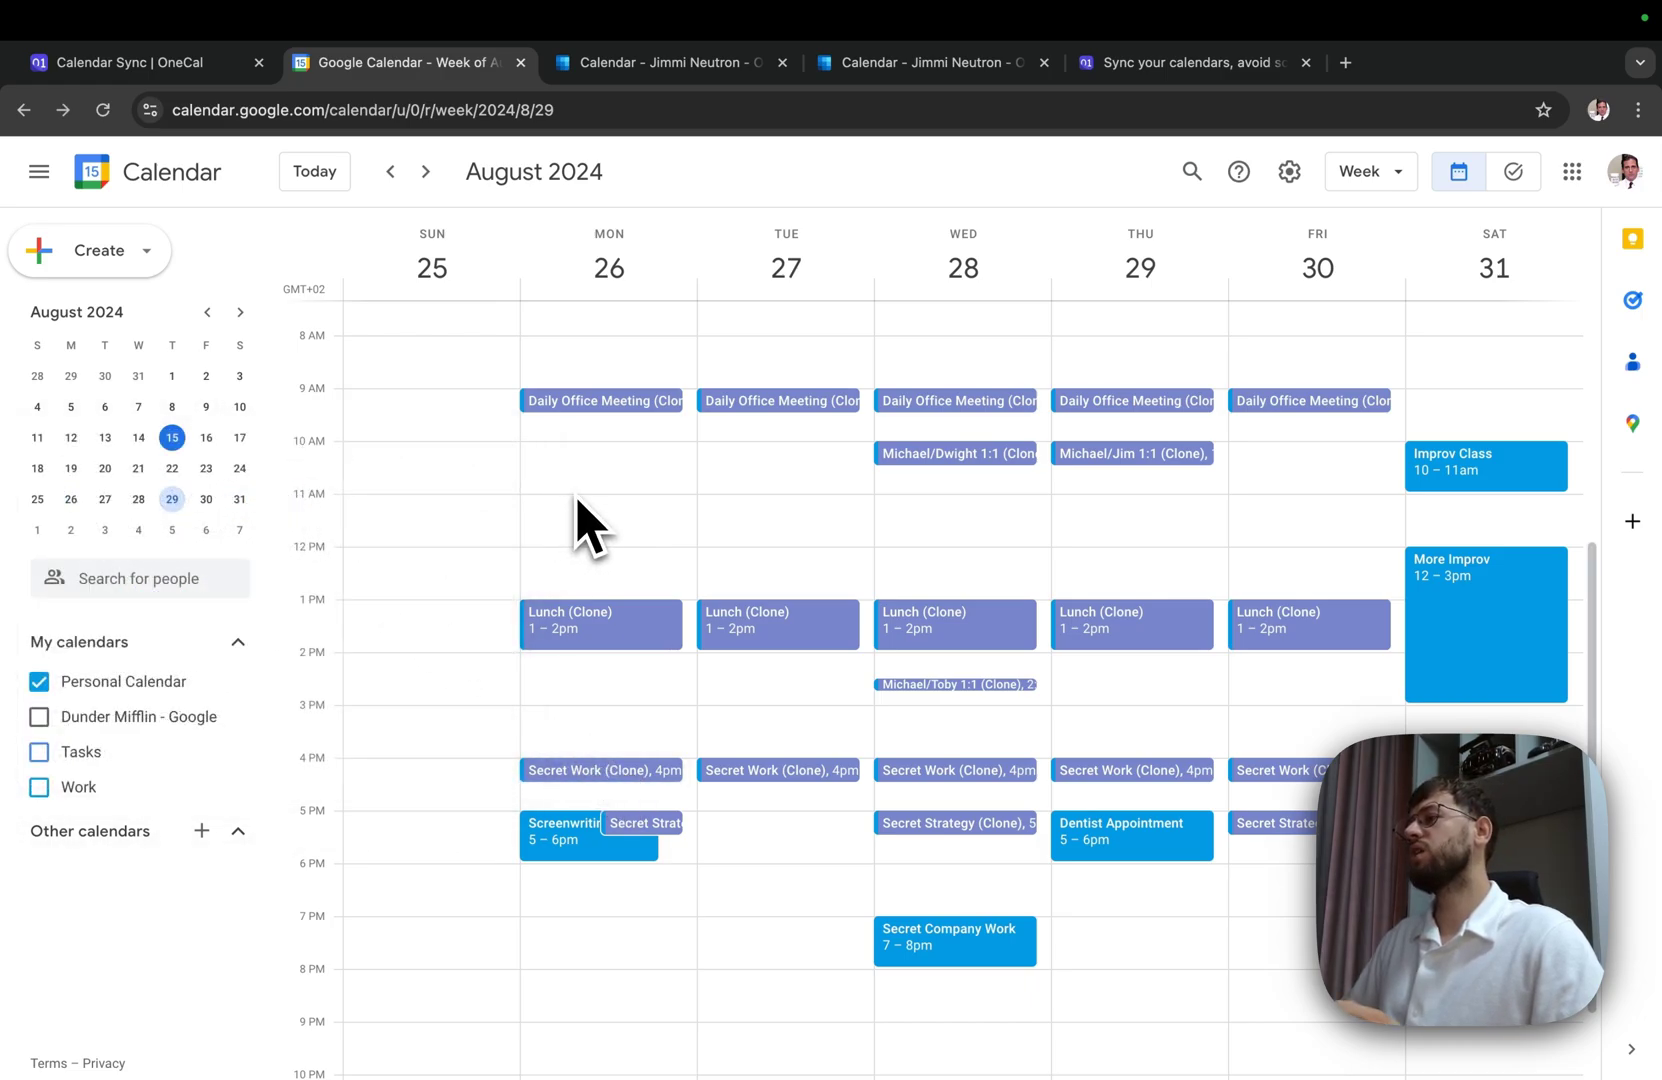
pyautogui.click(666, 74)
pyautogui.click(886, 75)
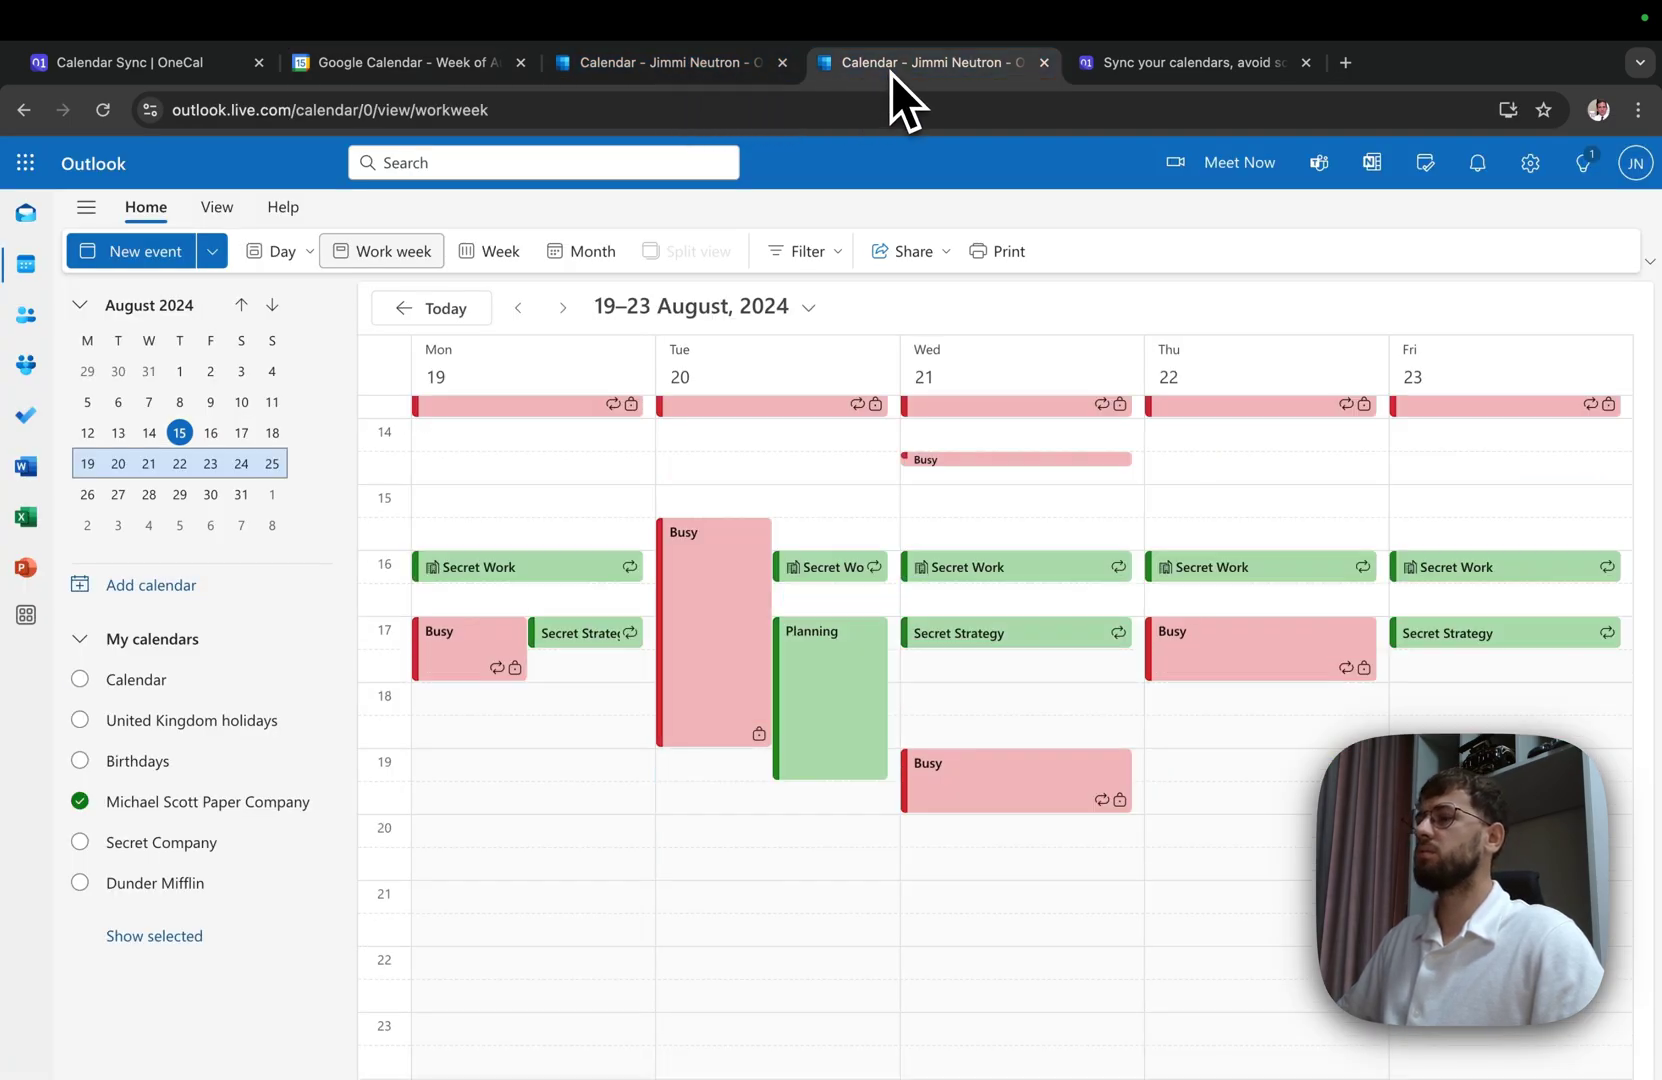
pyautogui.click(430, 84)
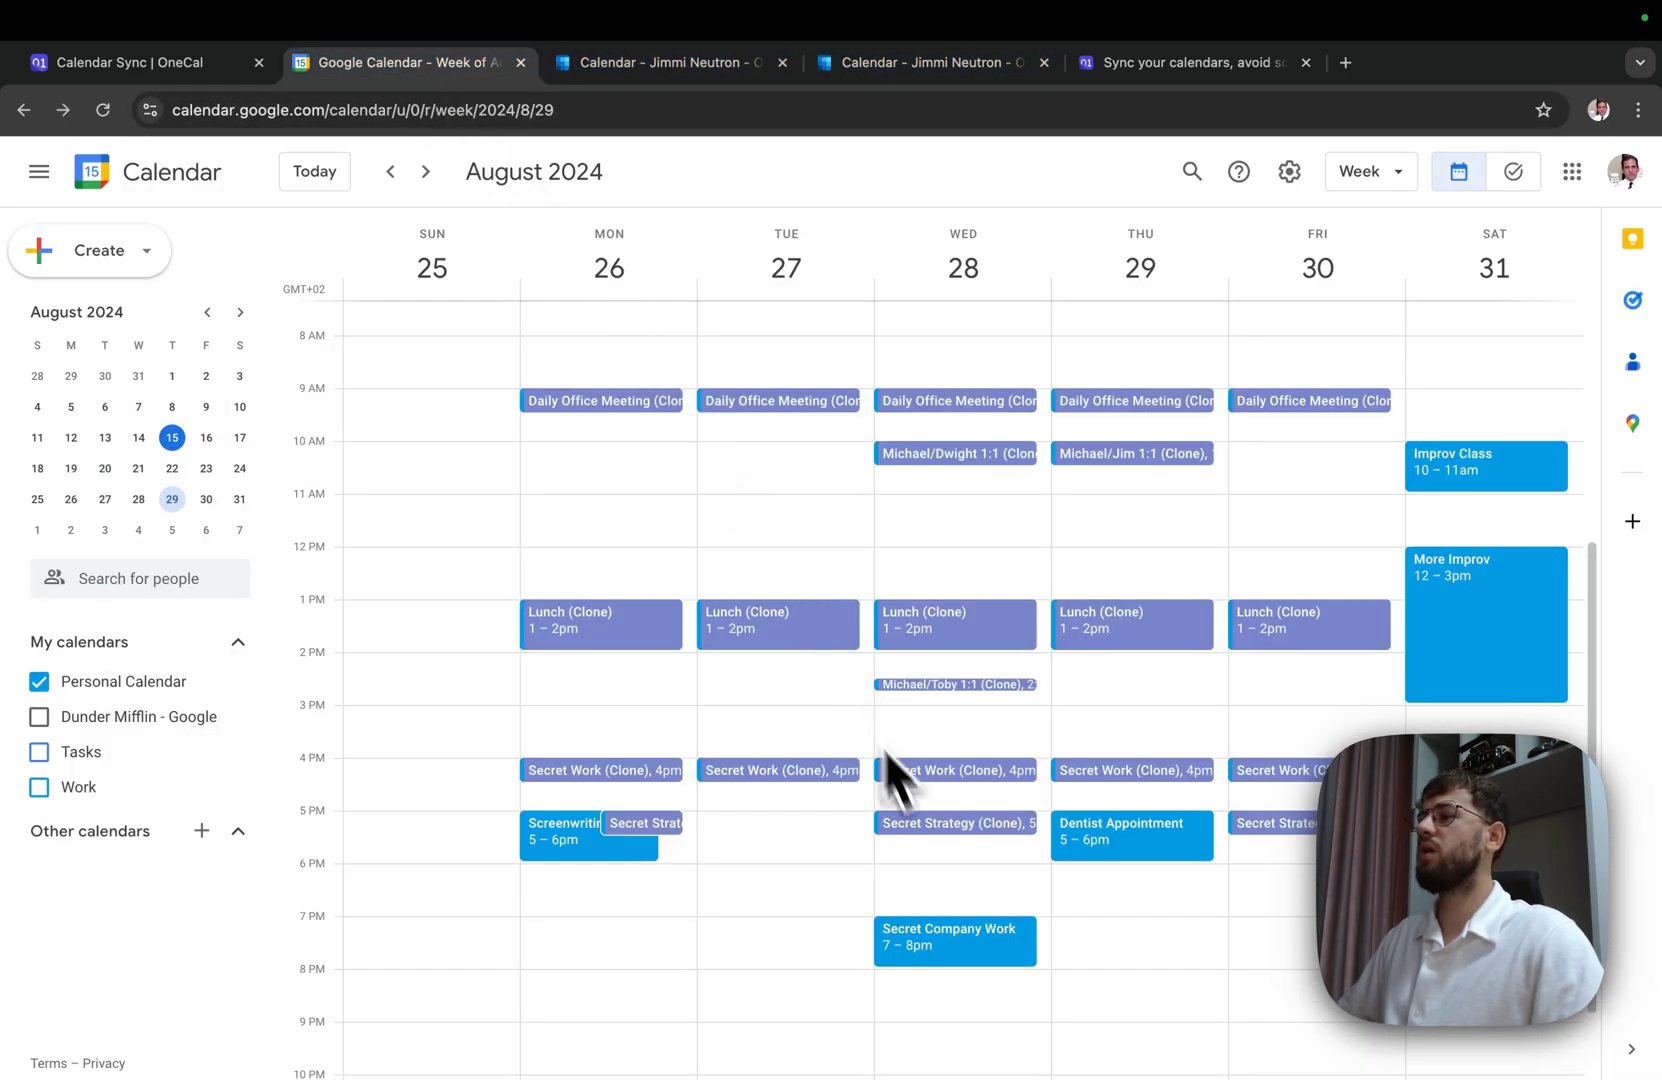
pyautogui.moveTo(80, 60)
pyautogui.click(175, 72)
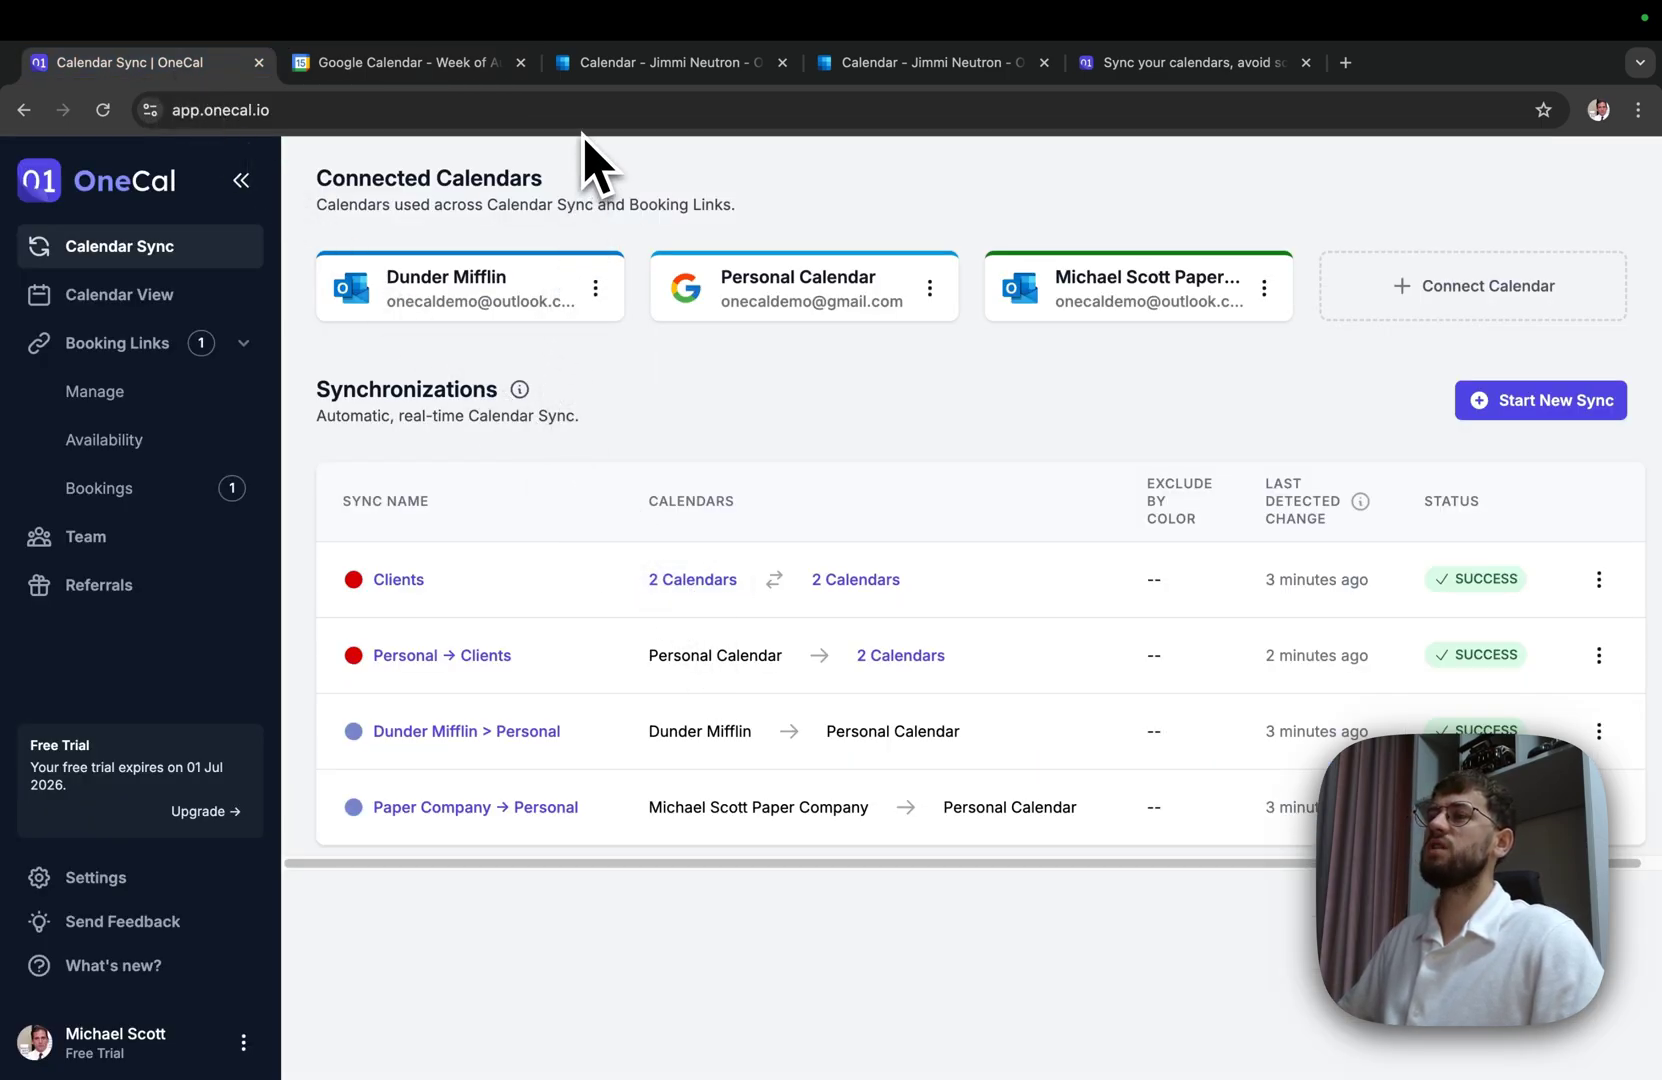
pyautogui.click(480, 68)
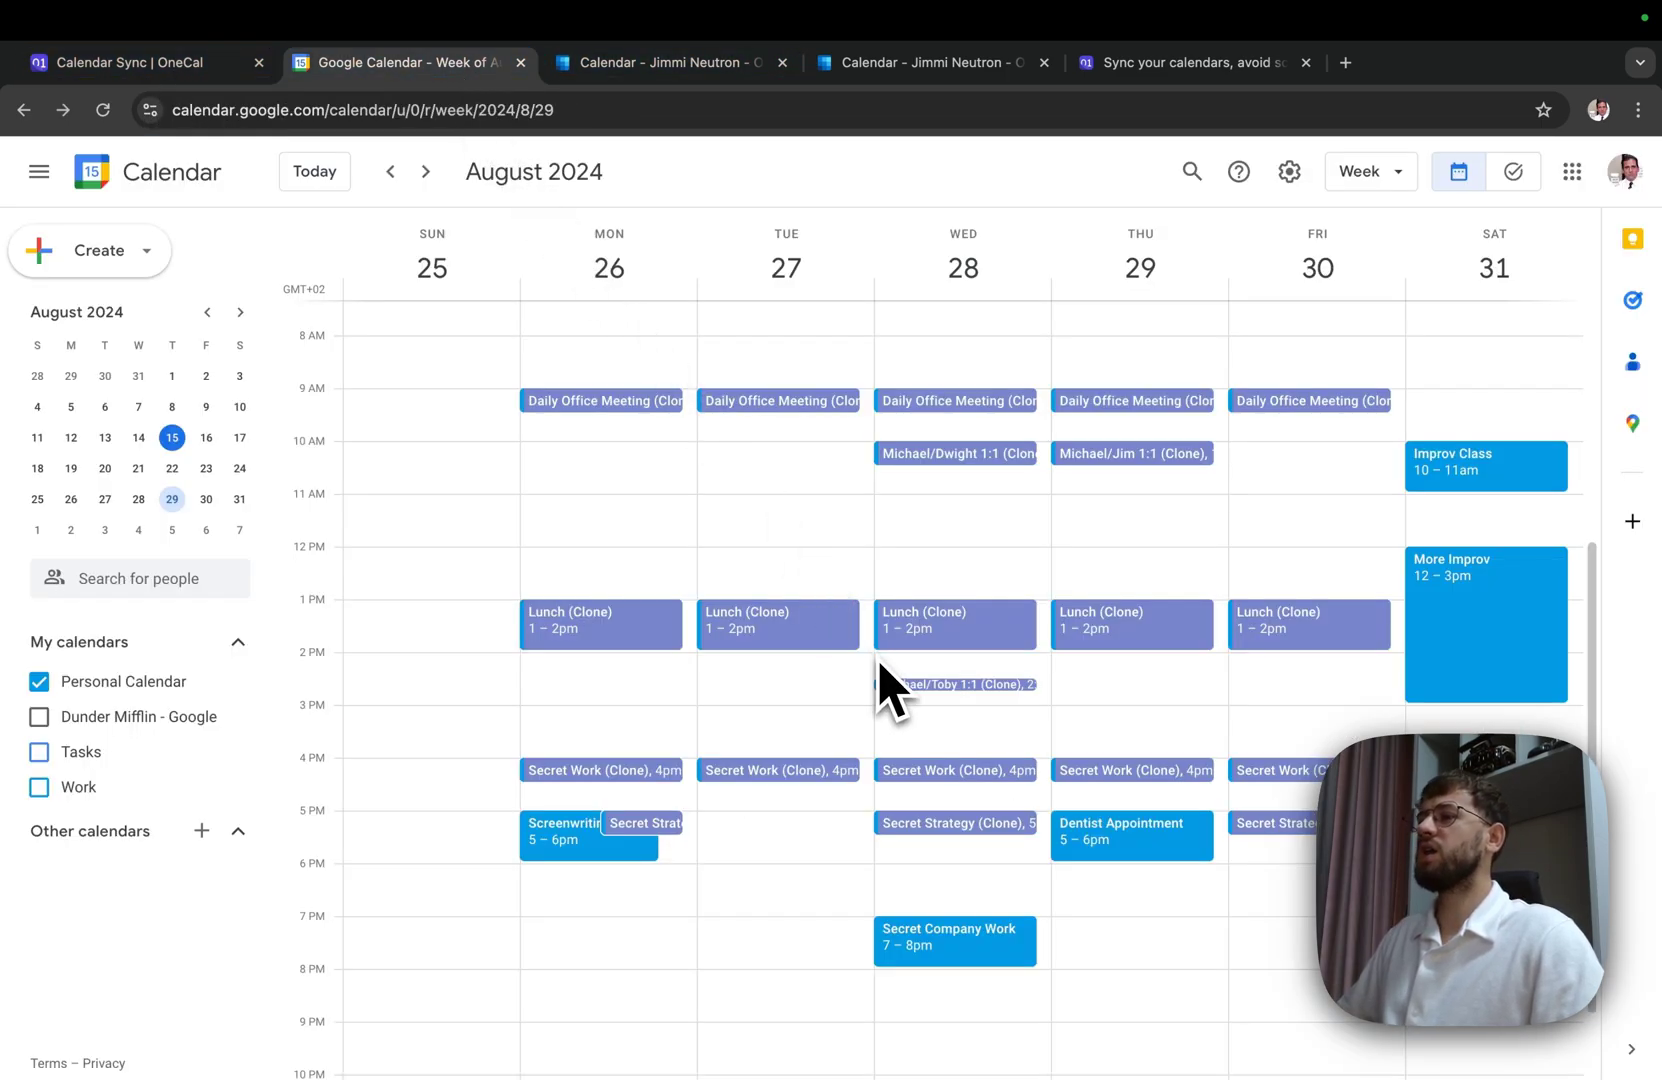
pyautogui.scroll(1, 880, 665)
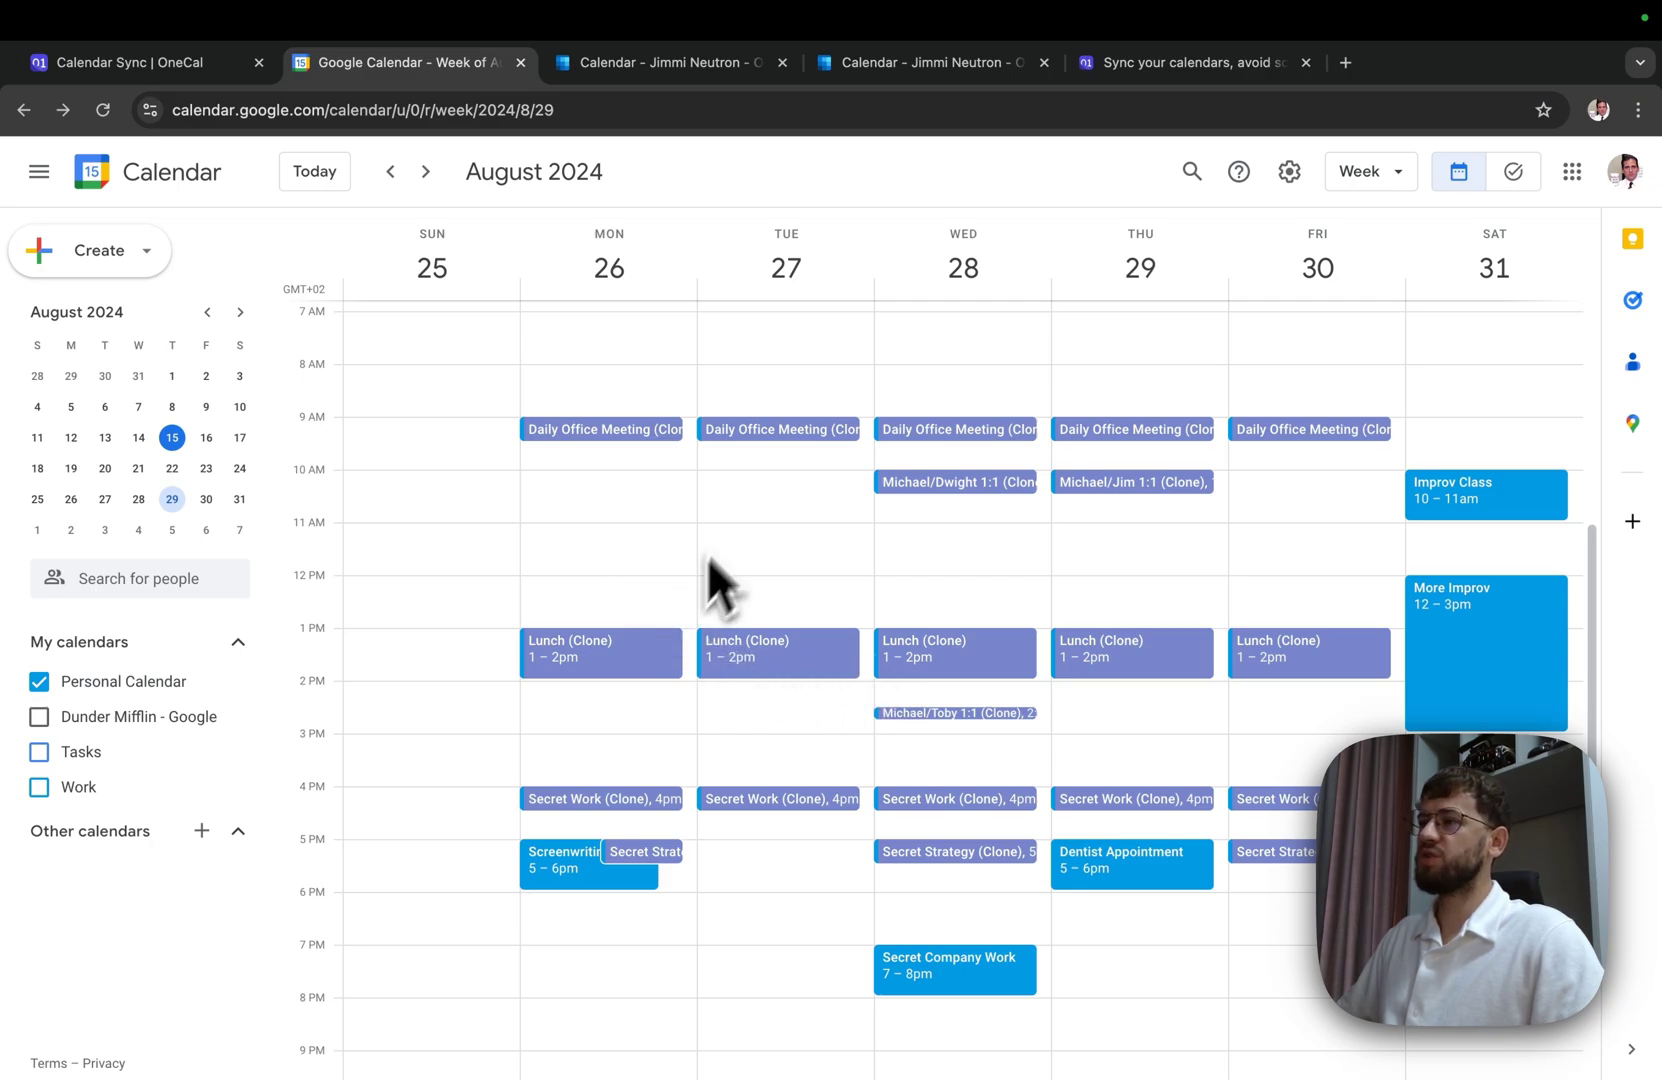
# - Add a 'Test Meeting' on Tuesday 27 August, 10am–12:30pm, then switch to the main Outlook calendar
pyautogui.moveTo(730, 473); pyautogui.dragTo(767, 606)
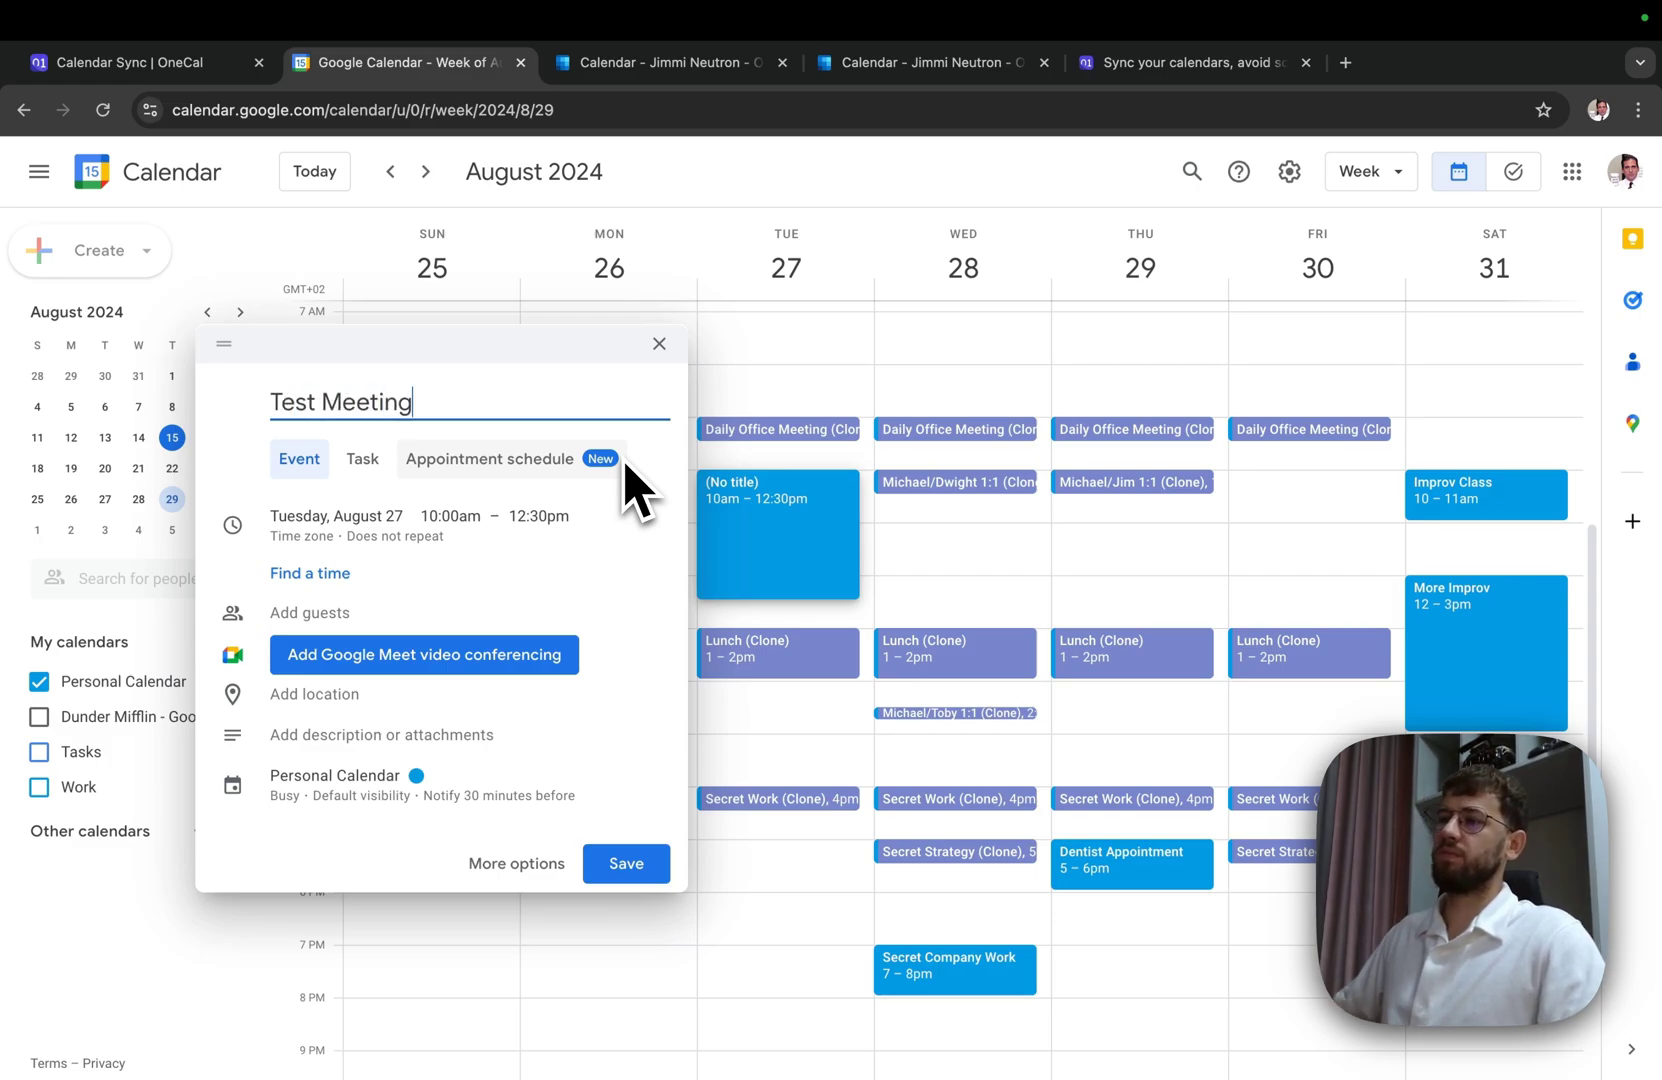
pyautogui.write('Test Meeting')
pyautogui.click(628, 866)
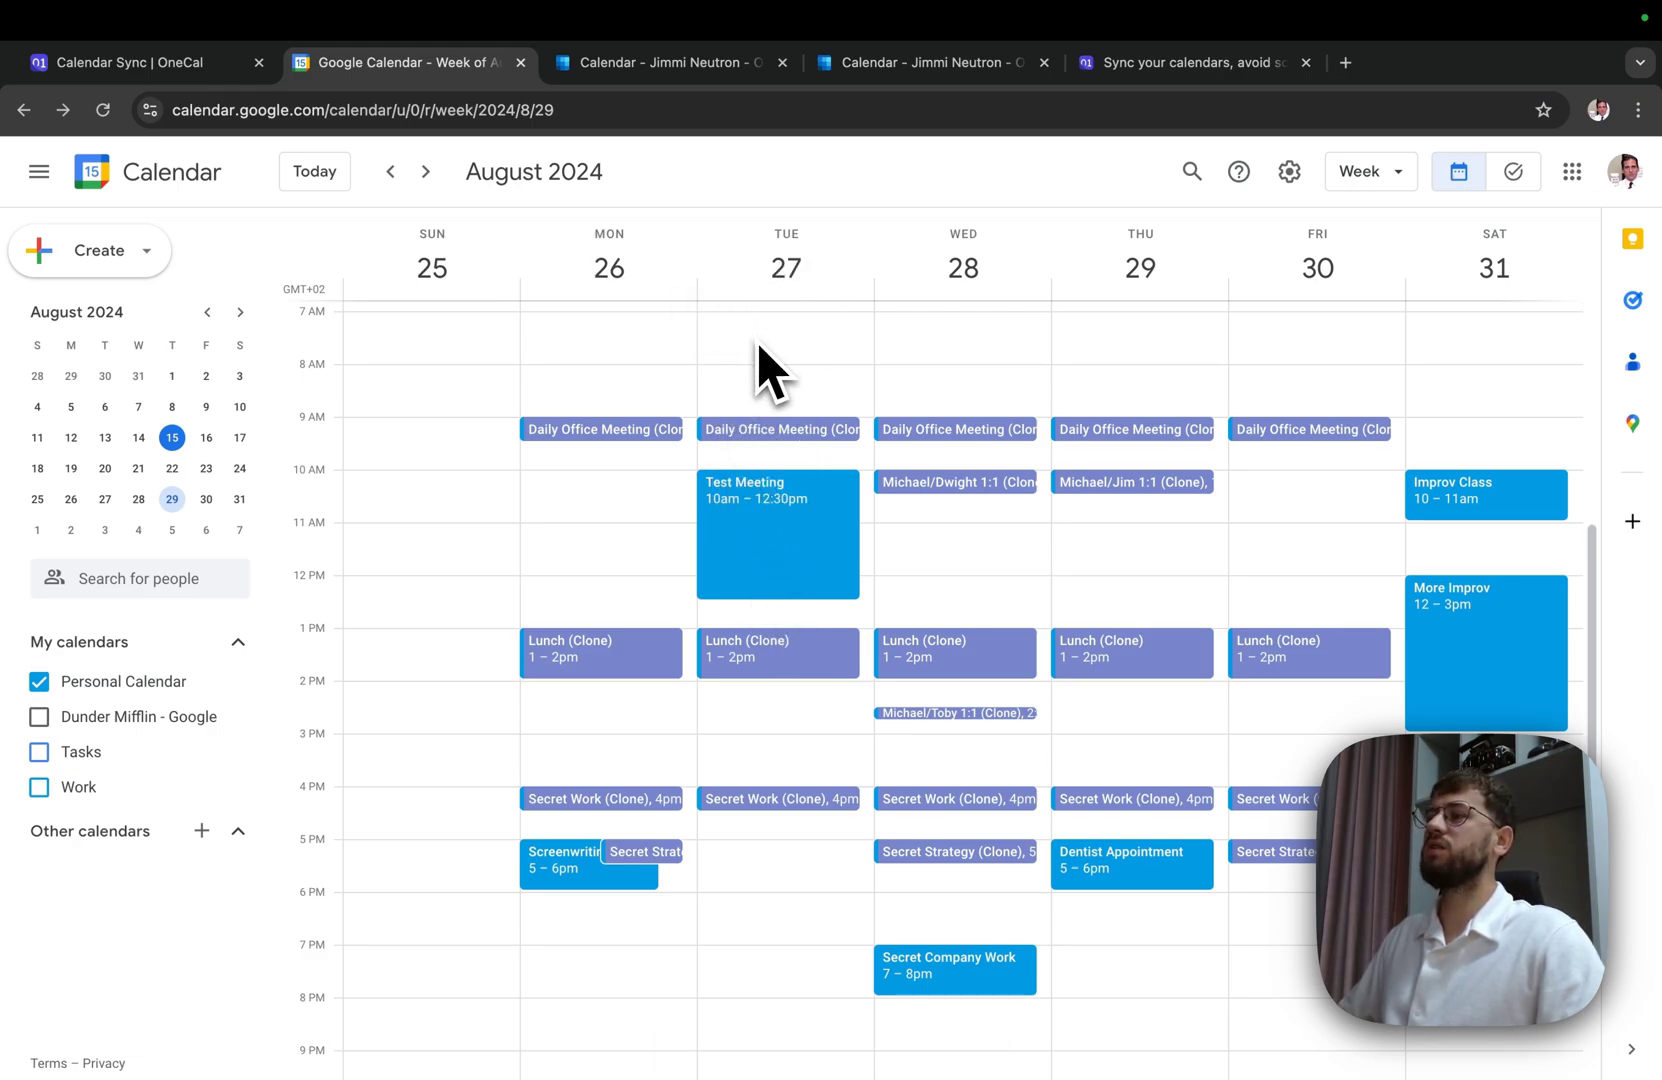
pyautogui.click(668, 62)
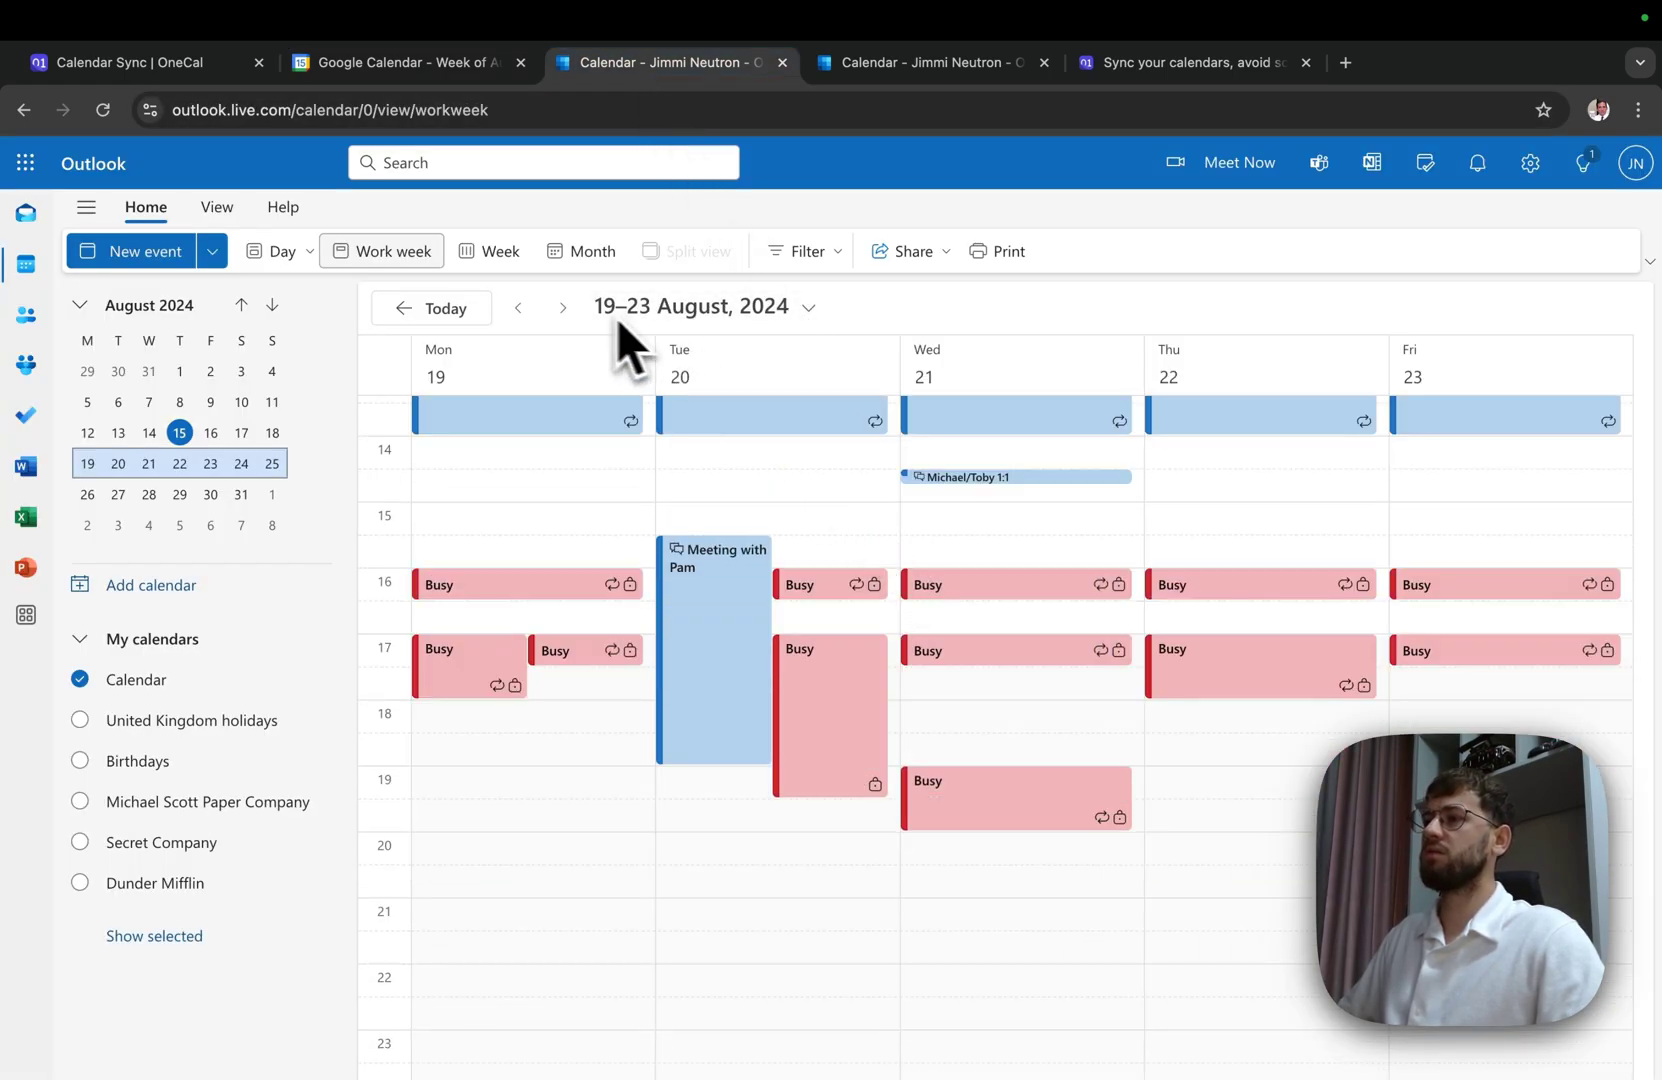
# - Advance both Outlook calendars to 26–30 August to confirm Tuesday's Busy block, then return to Google Calendar
pyautogui.click(563, 307)
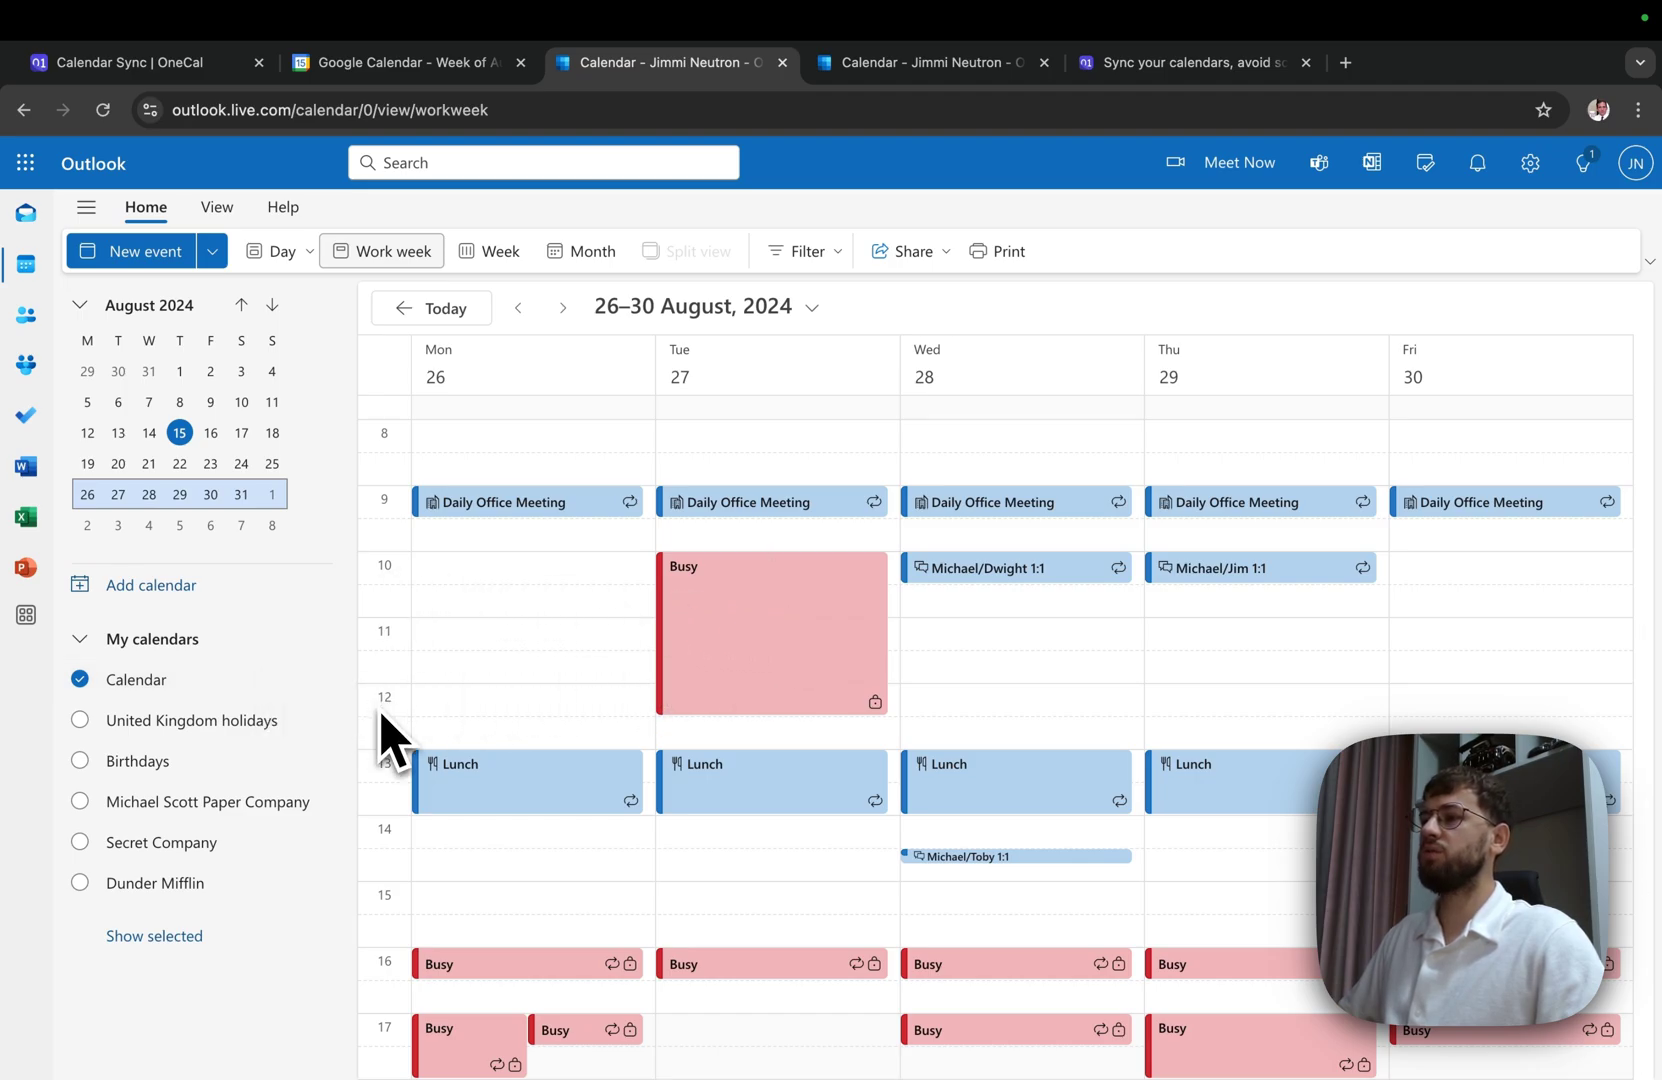
pyautogui.click(405, 62)
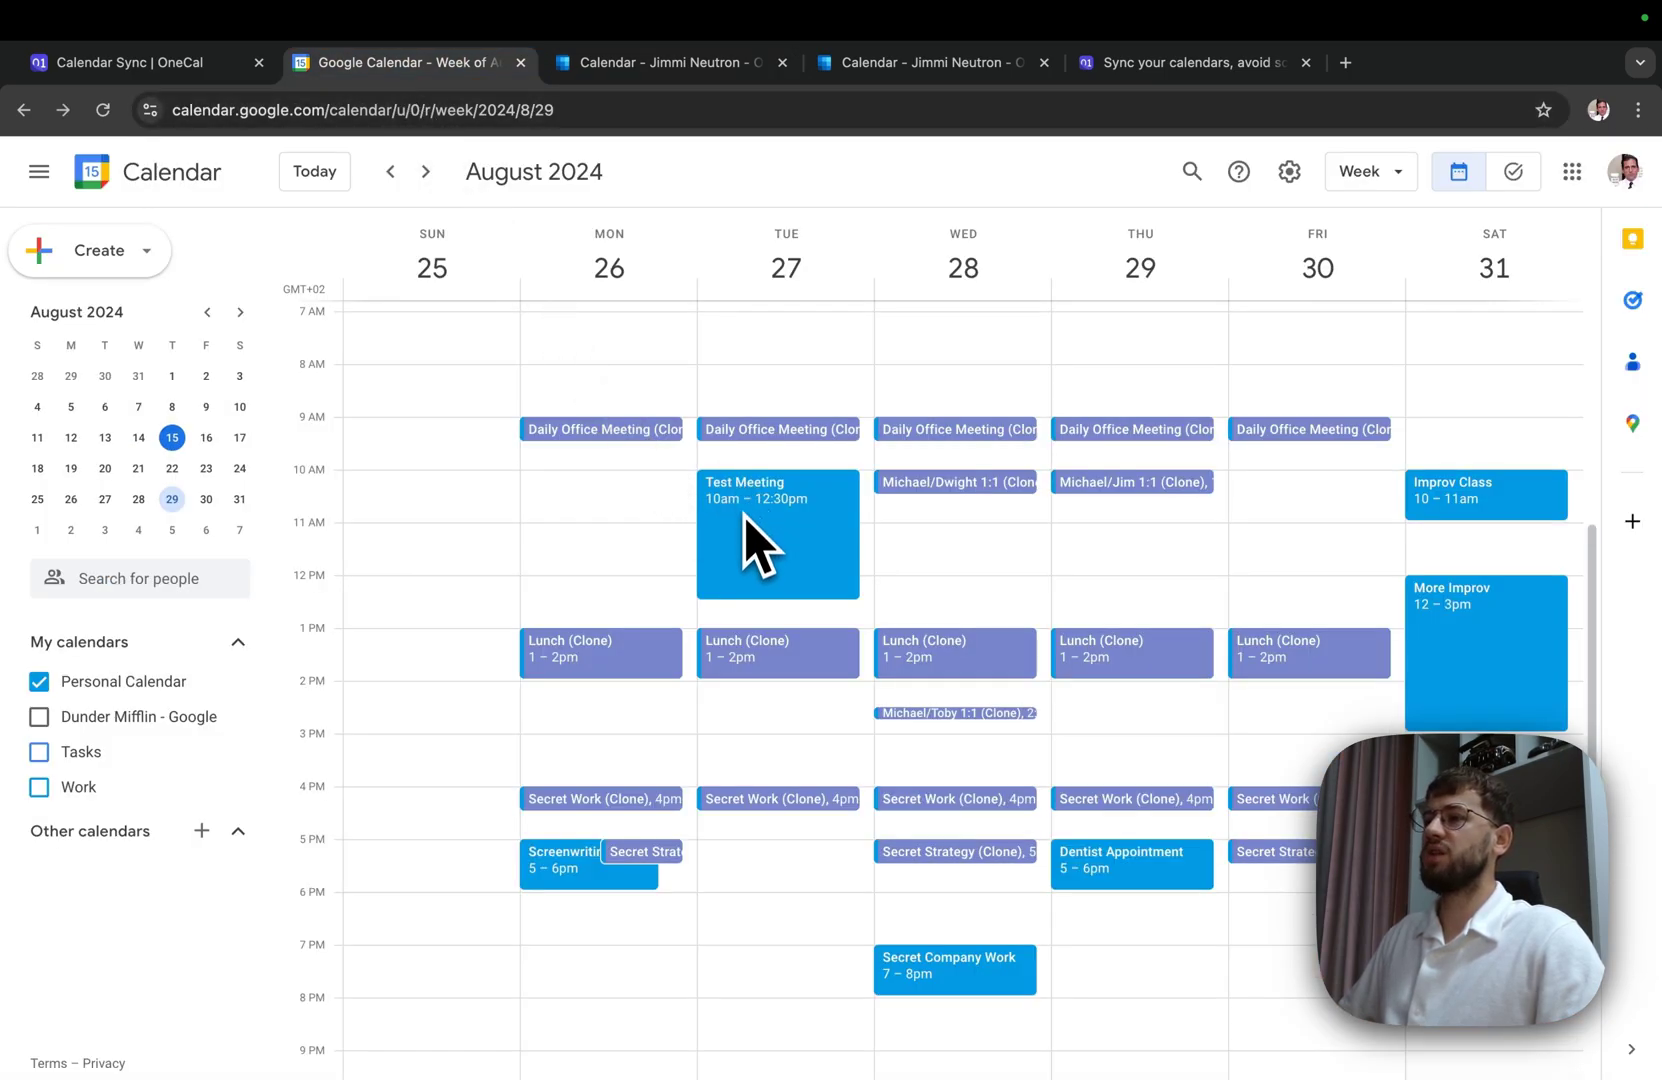
pyautogui.click(900, 64)
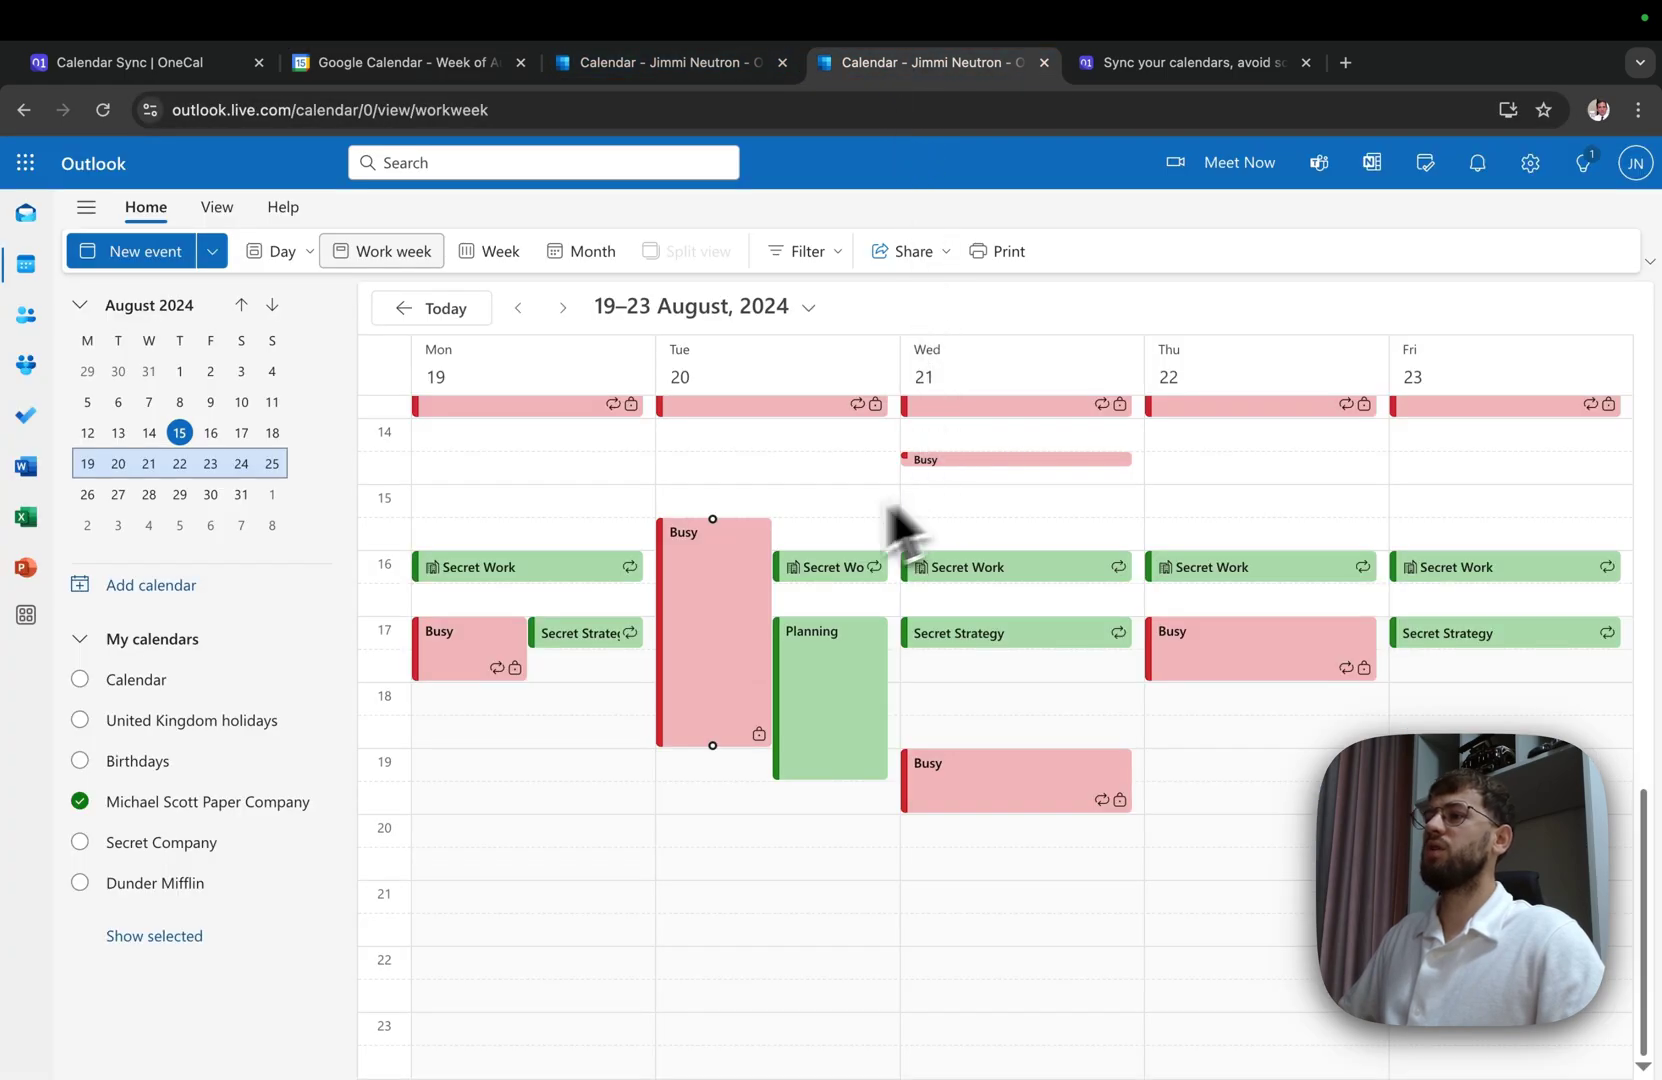
pyautogui.click(562, 307)
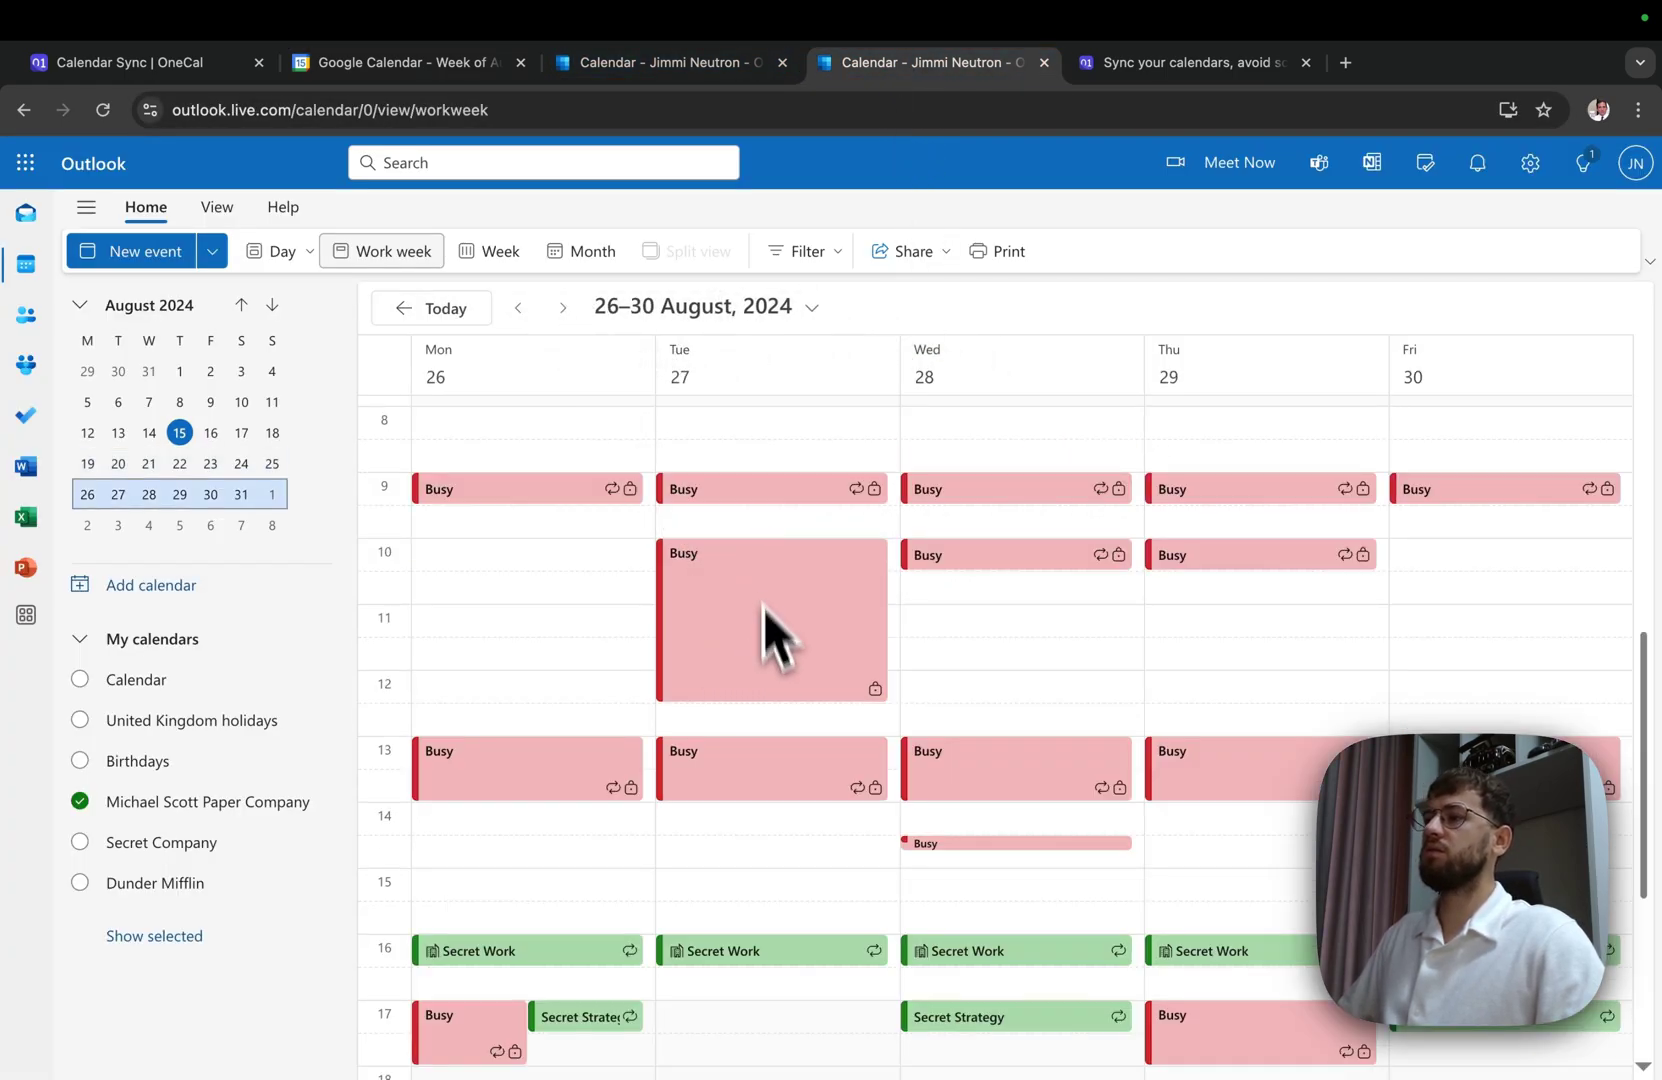
pyautogui.click(505, 66)
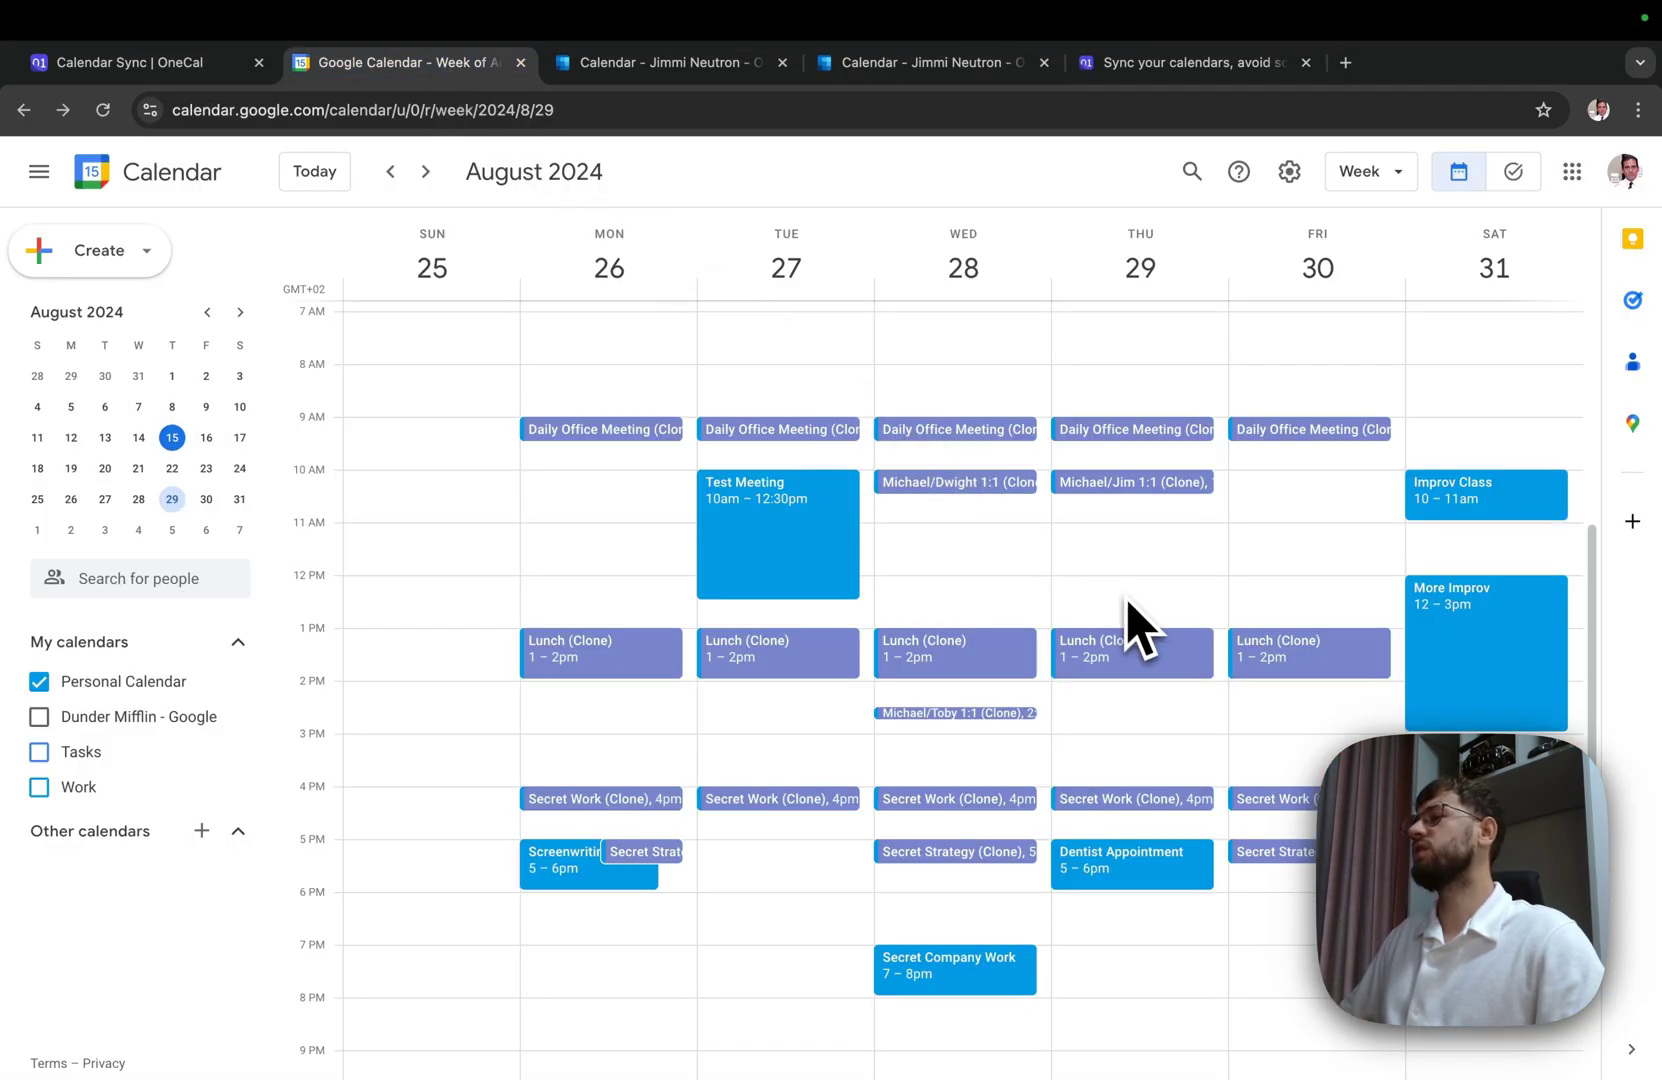